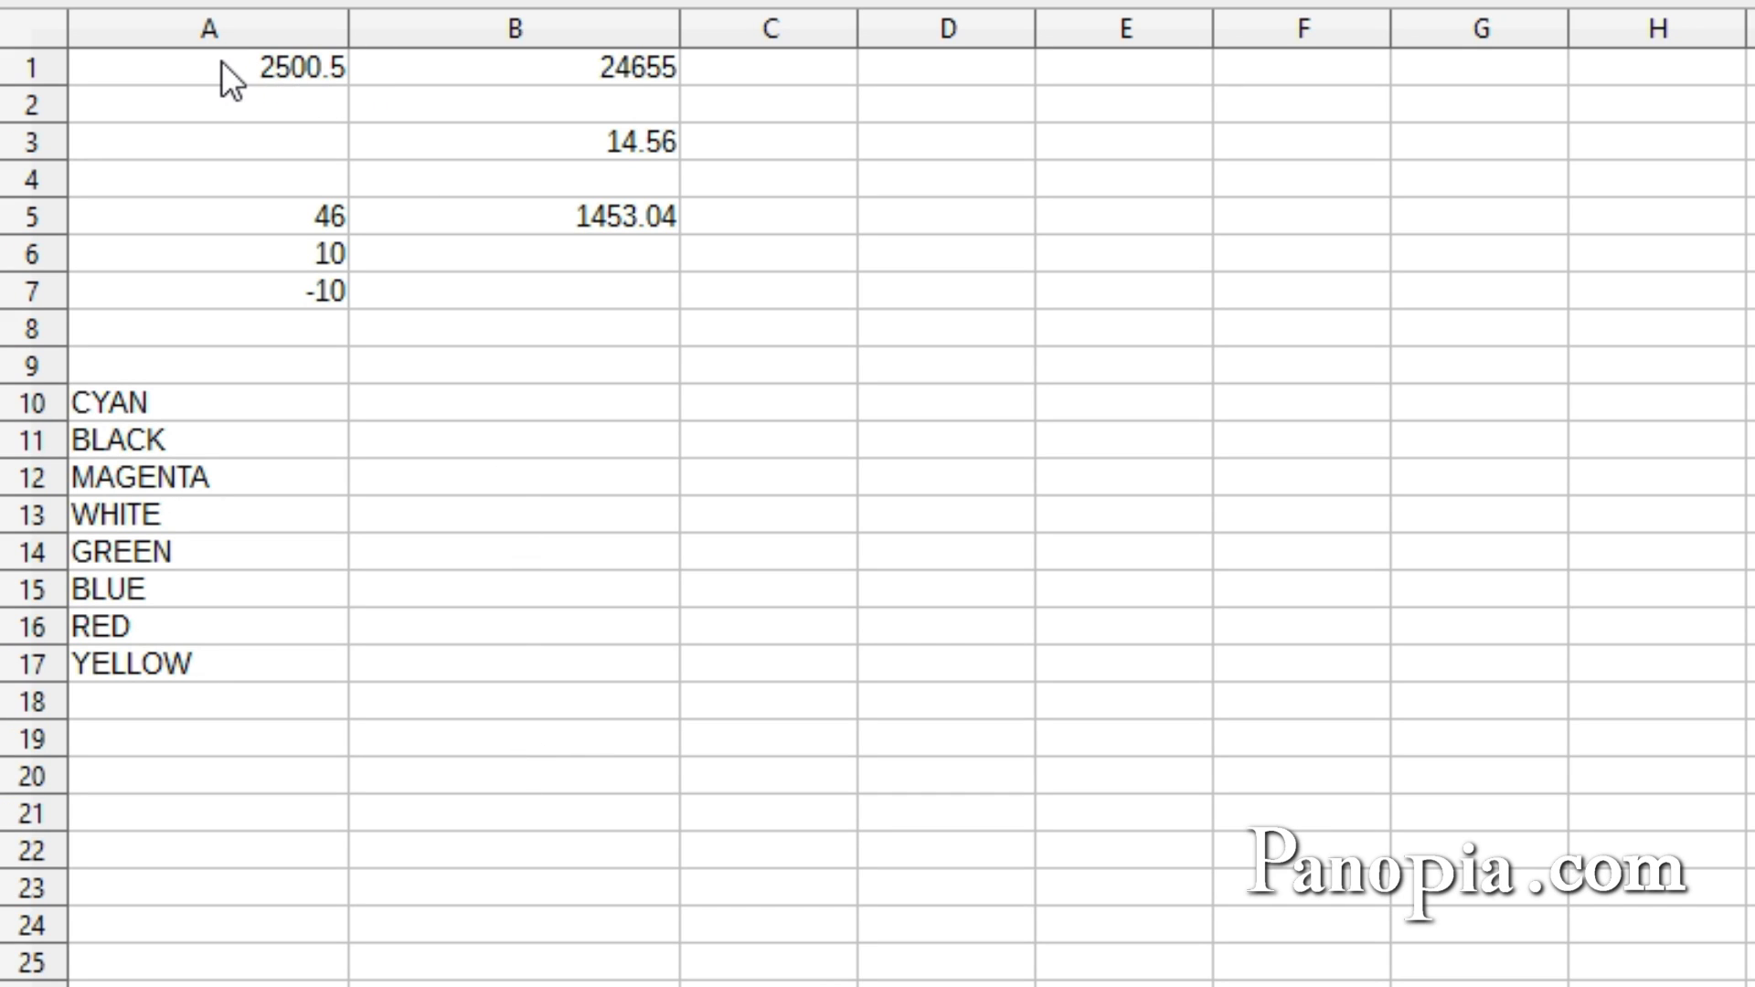
# Step: Select cells A1:A3 and bring up their context menu
pyautogui.moveTo(221, 60); pyautogui.dragTo(200, 146)
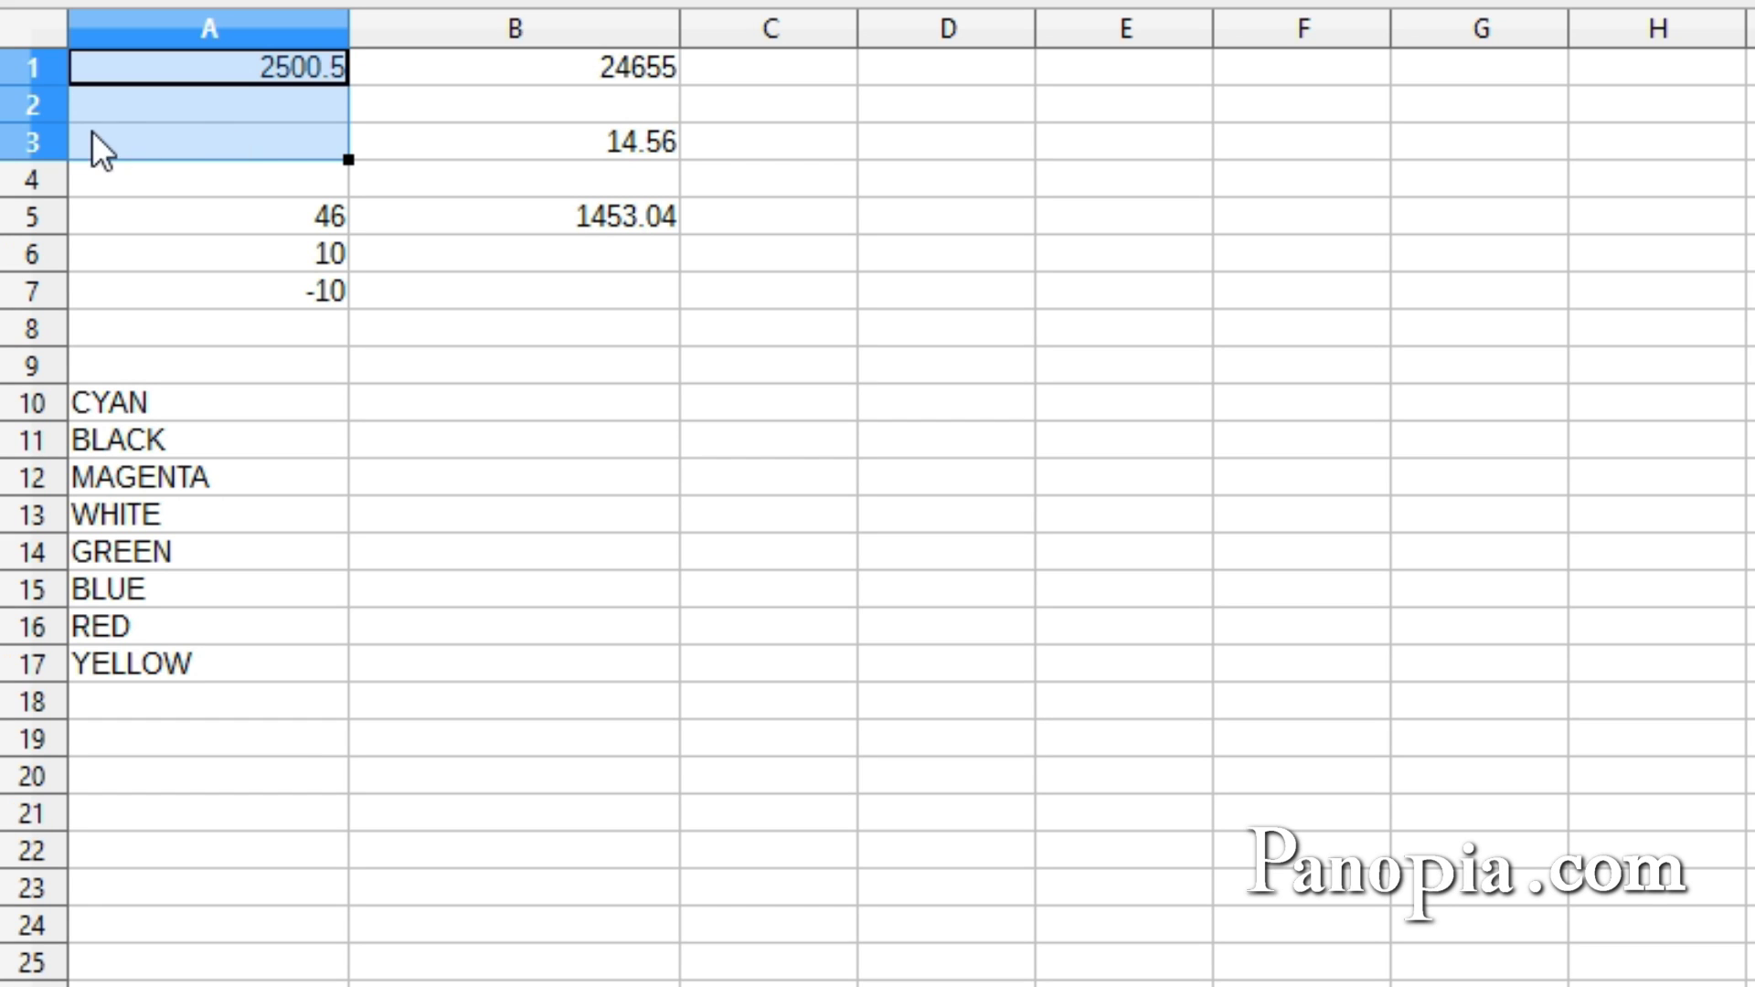
pyautogui.rightClick(274, 109)
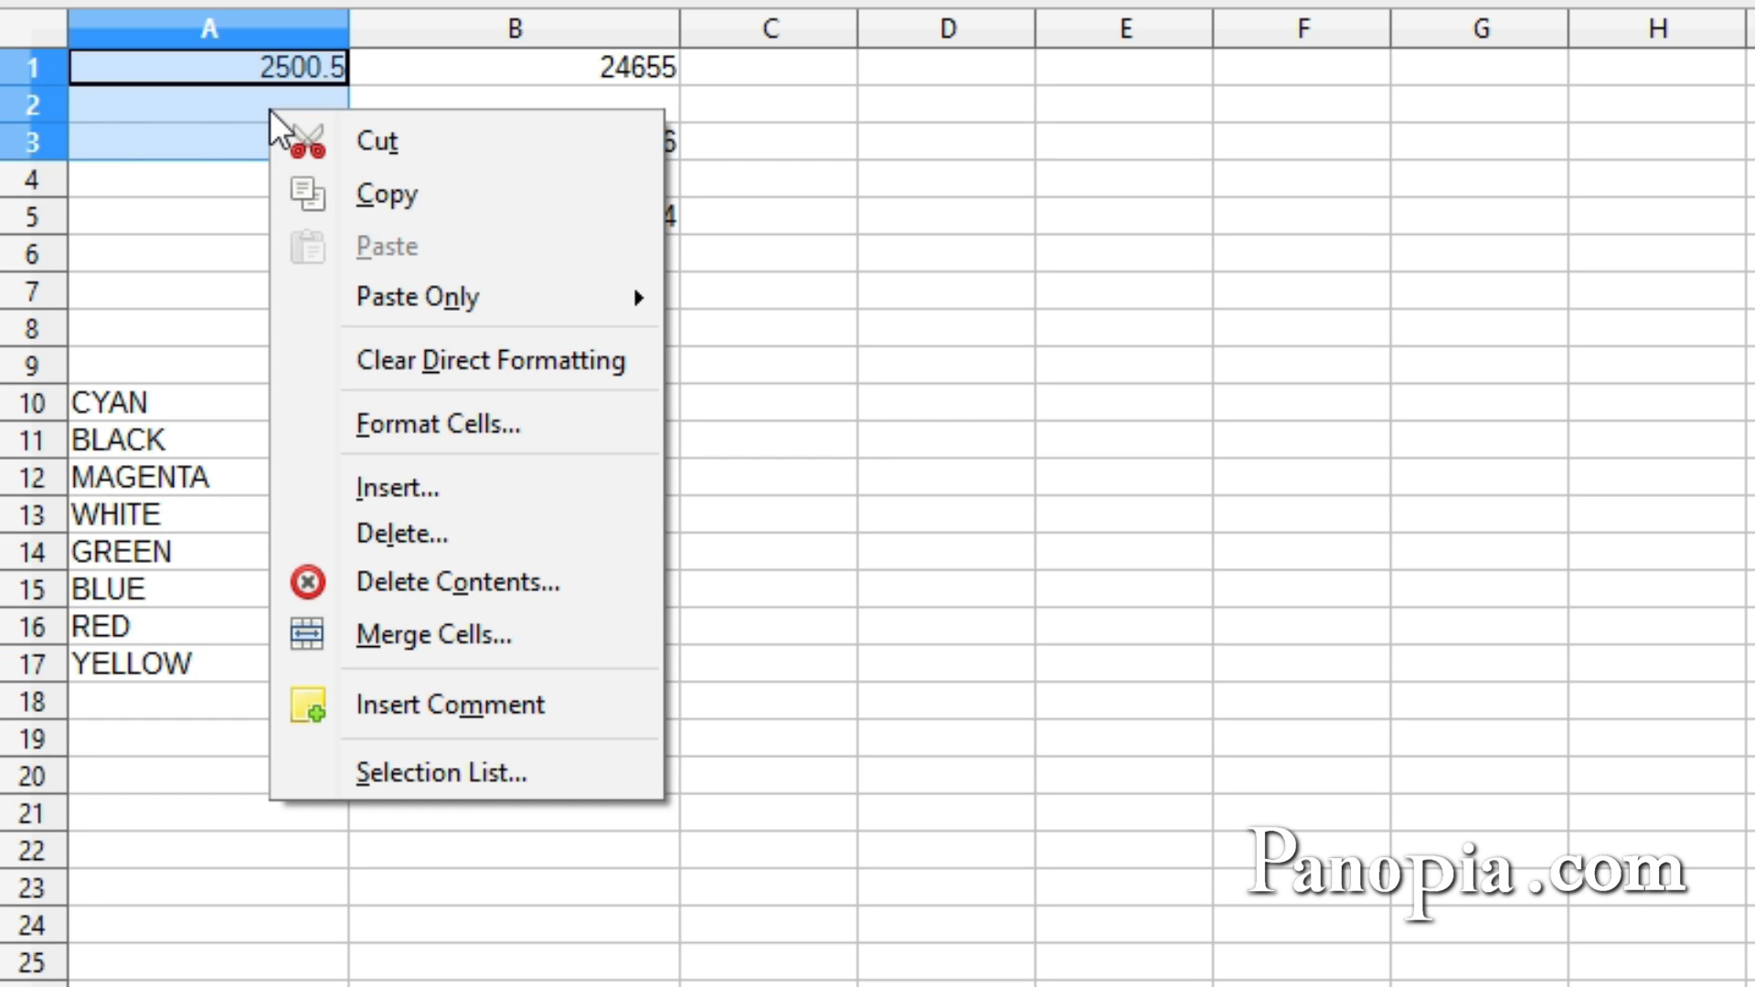
# Step: Open Format Cells for A1:A3 and delete the General format code
pyautogui.click(508, 426)
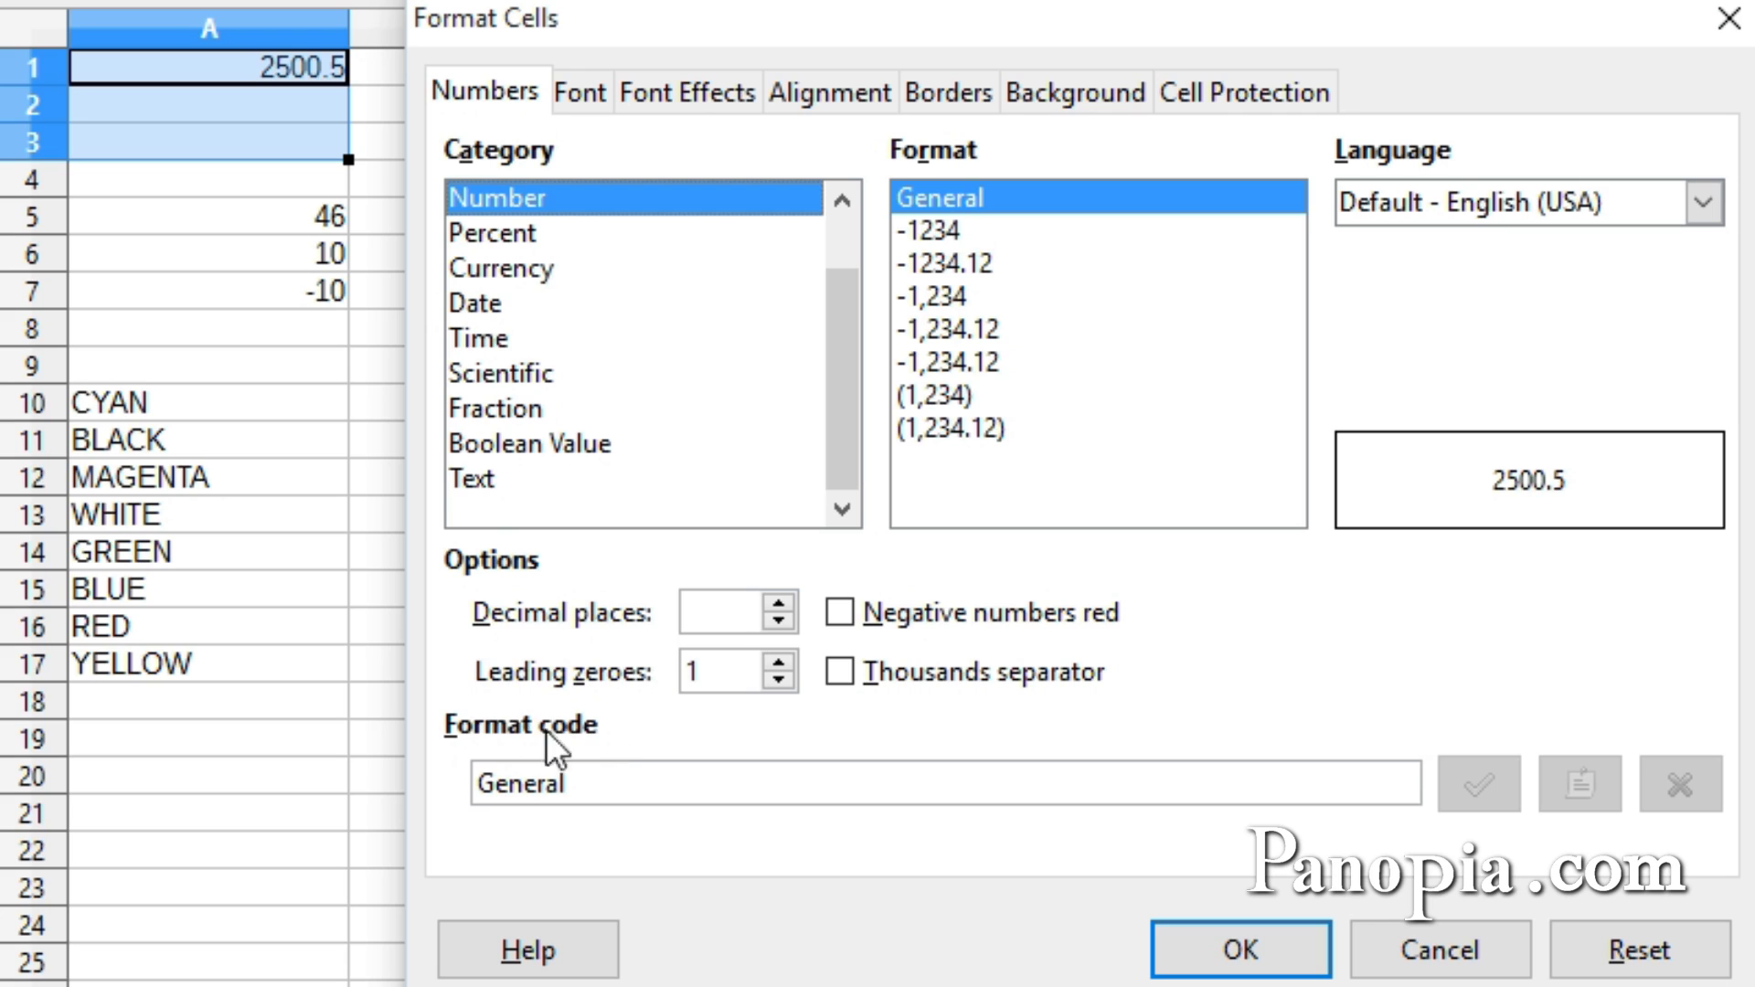
pyautogui.moveTo(625, 783); pyautogui.dragTo(403, 791)
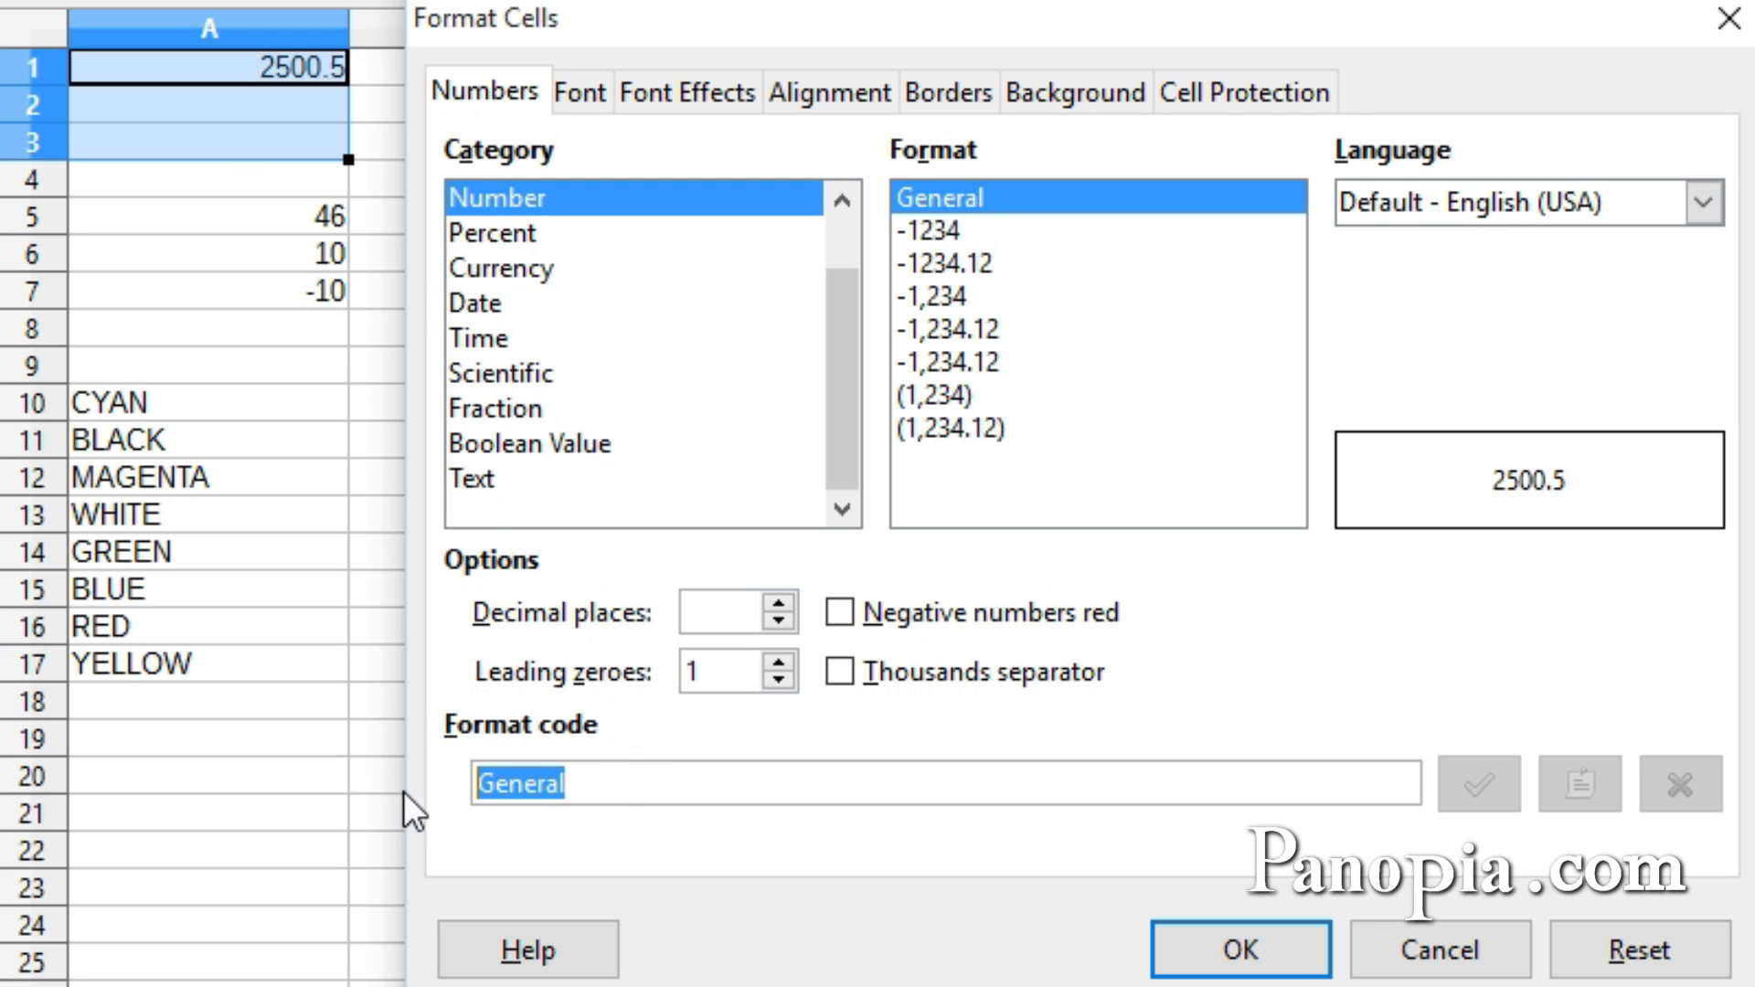
pyautogui.press('BackSpace')
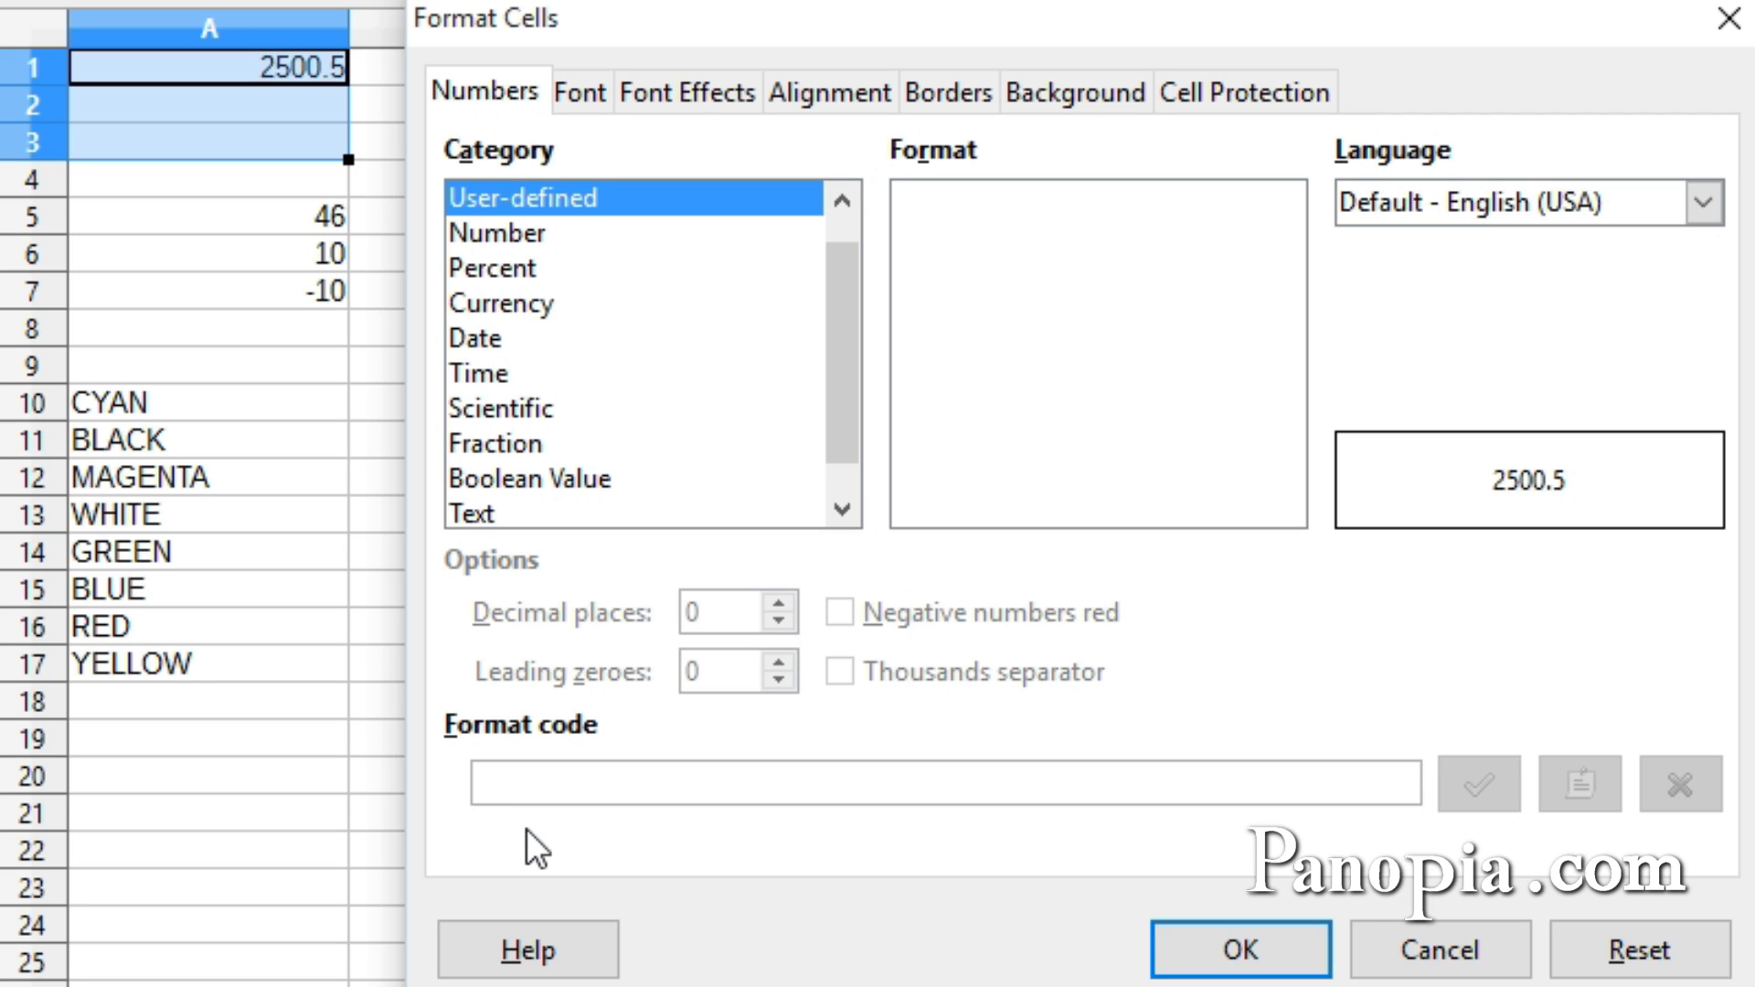
# Step: Enter the format code #.# so the preview shows 2500.5 as 2501
pyautogui.write('#.')
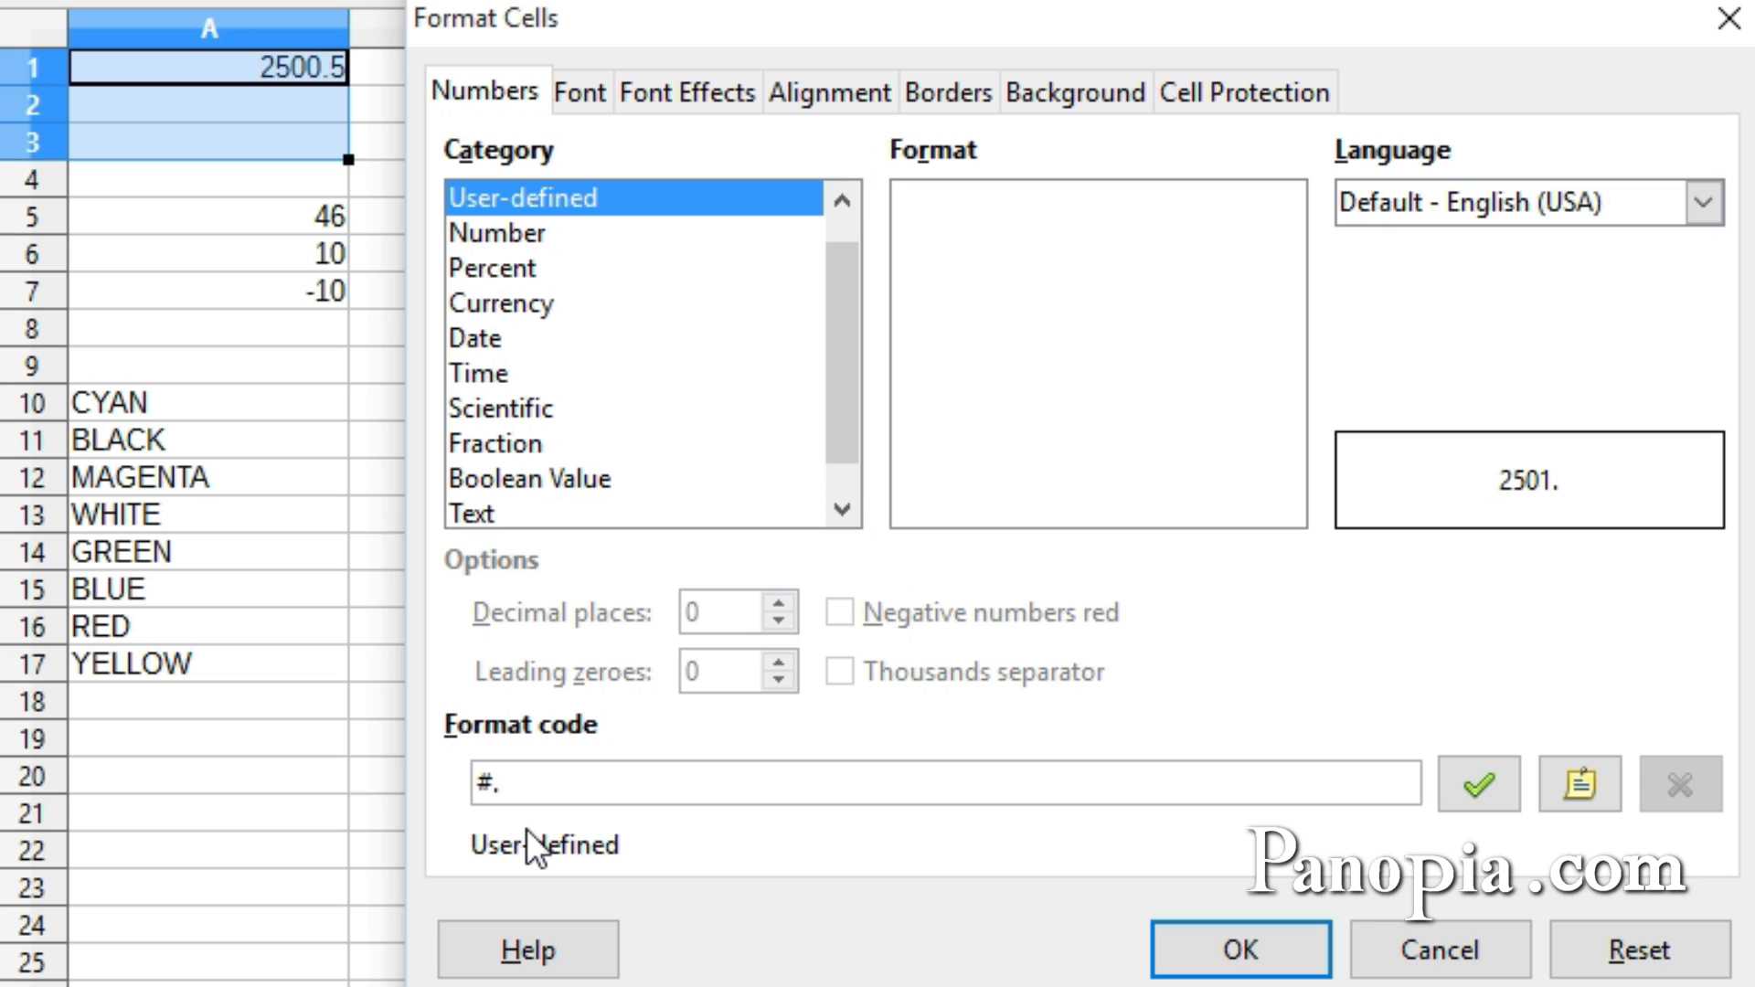
pyautogui.write('##')
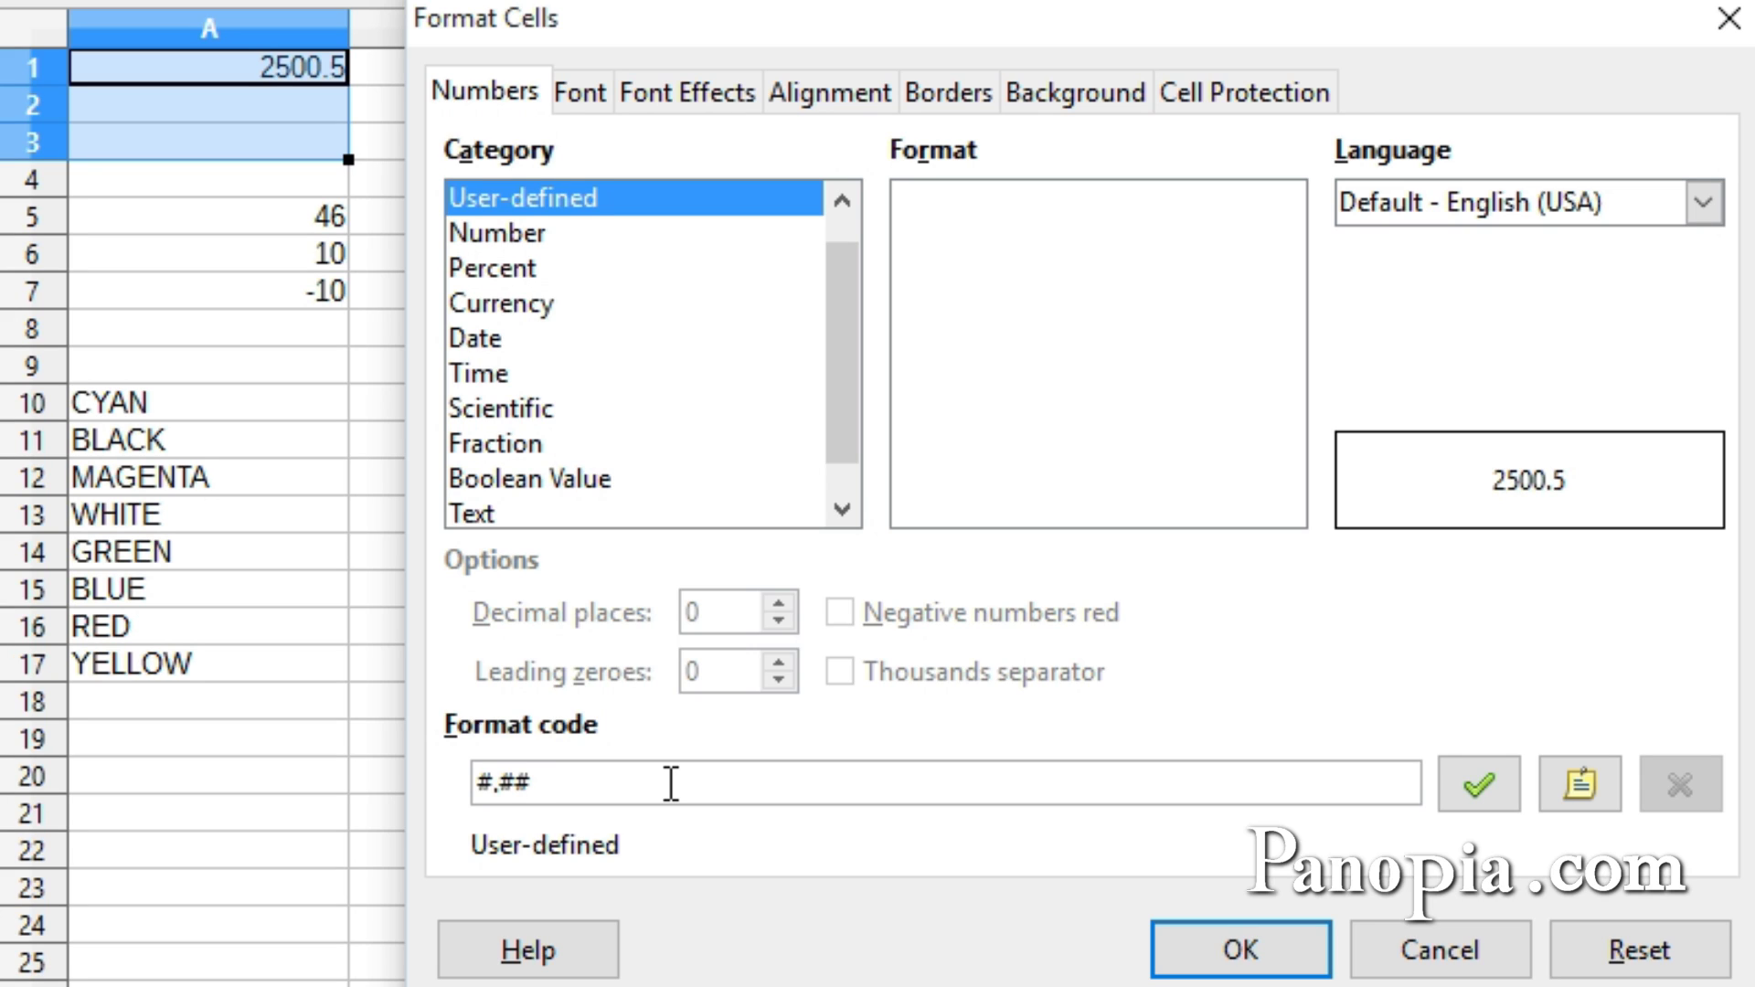
# Step: Change the format code to #.00 so 2500.5 previews as 2500.50
pyautogui.press('BackSpace')
pyautogui.press('BackSpace')
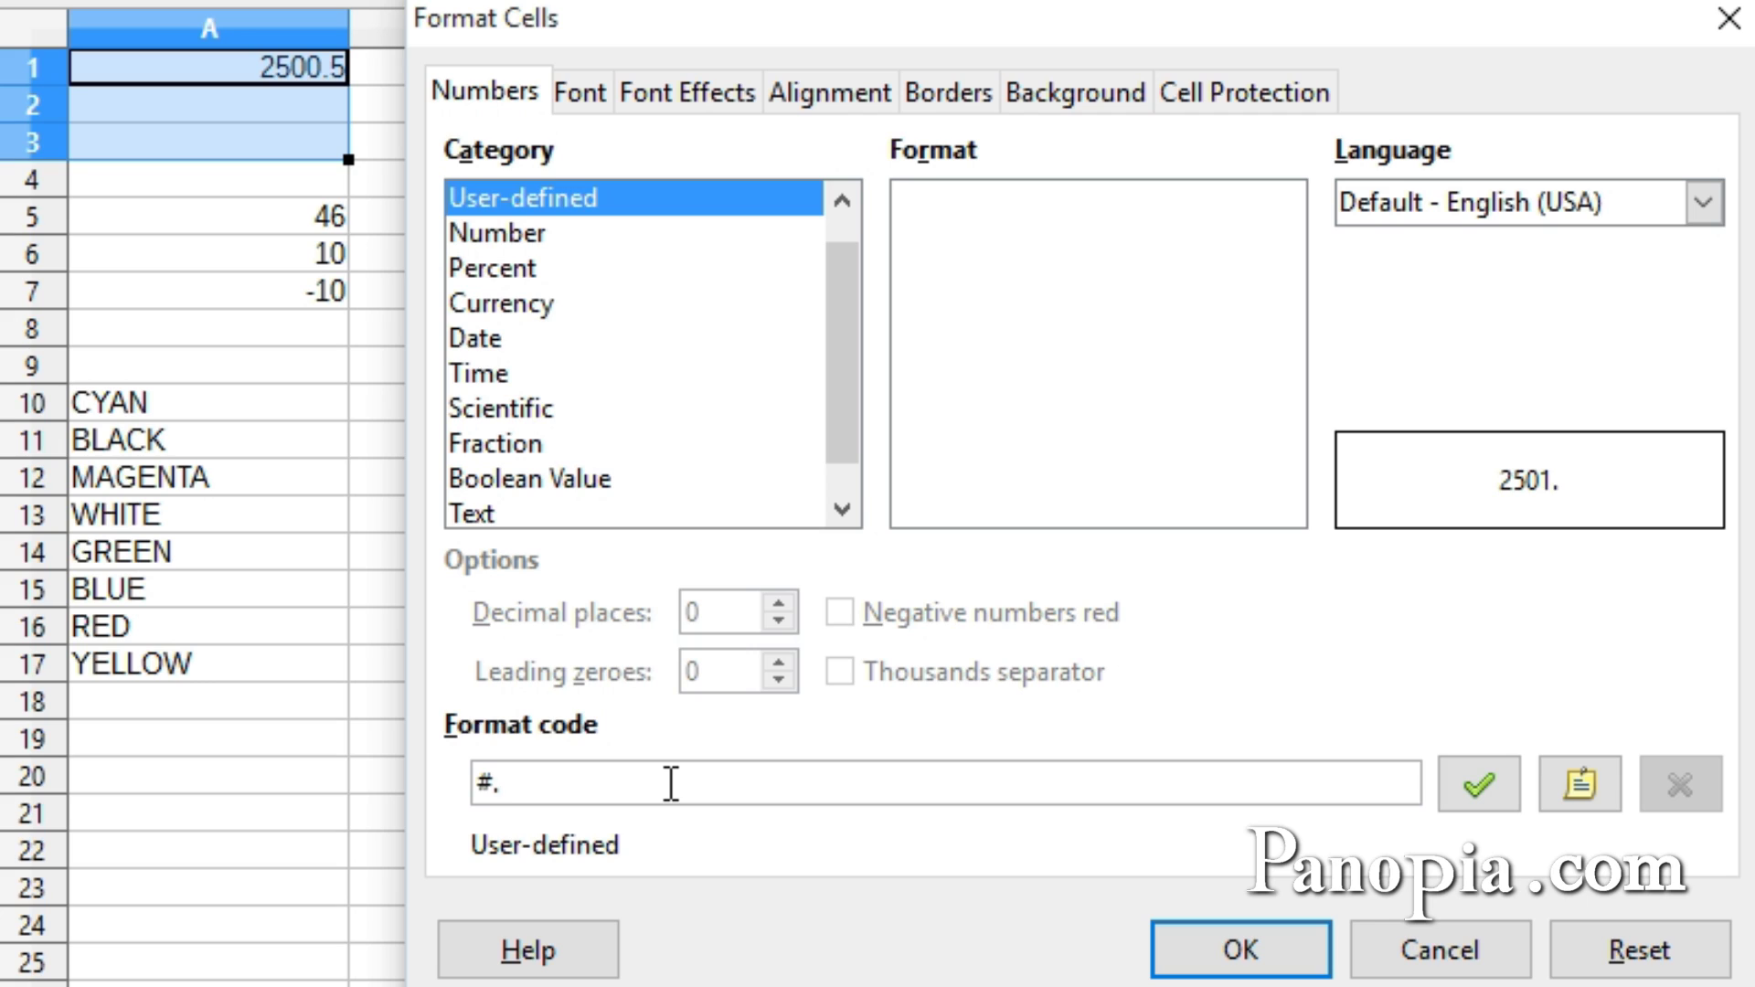
pyautogui.write('00')
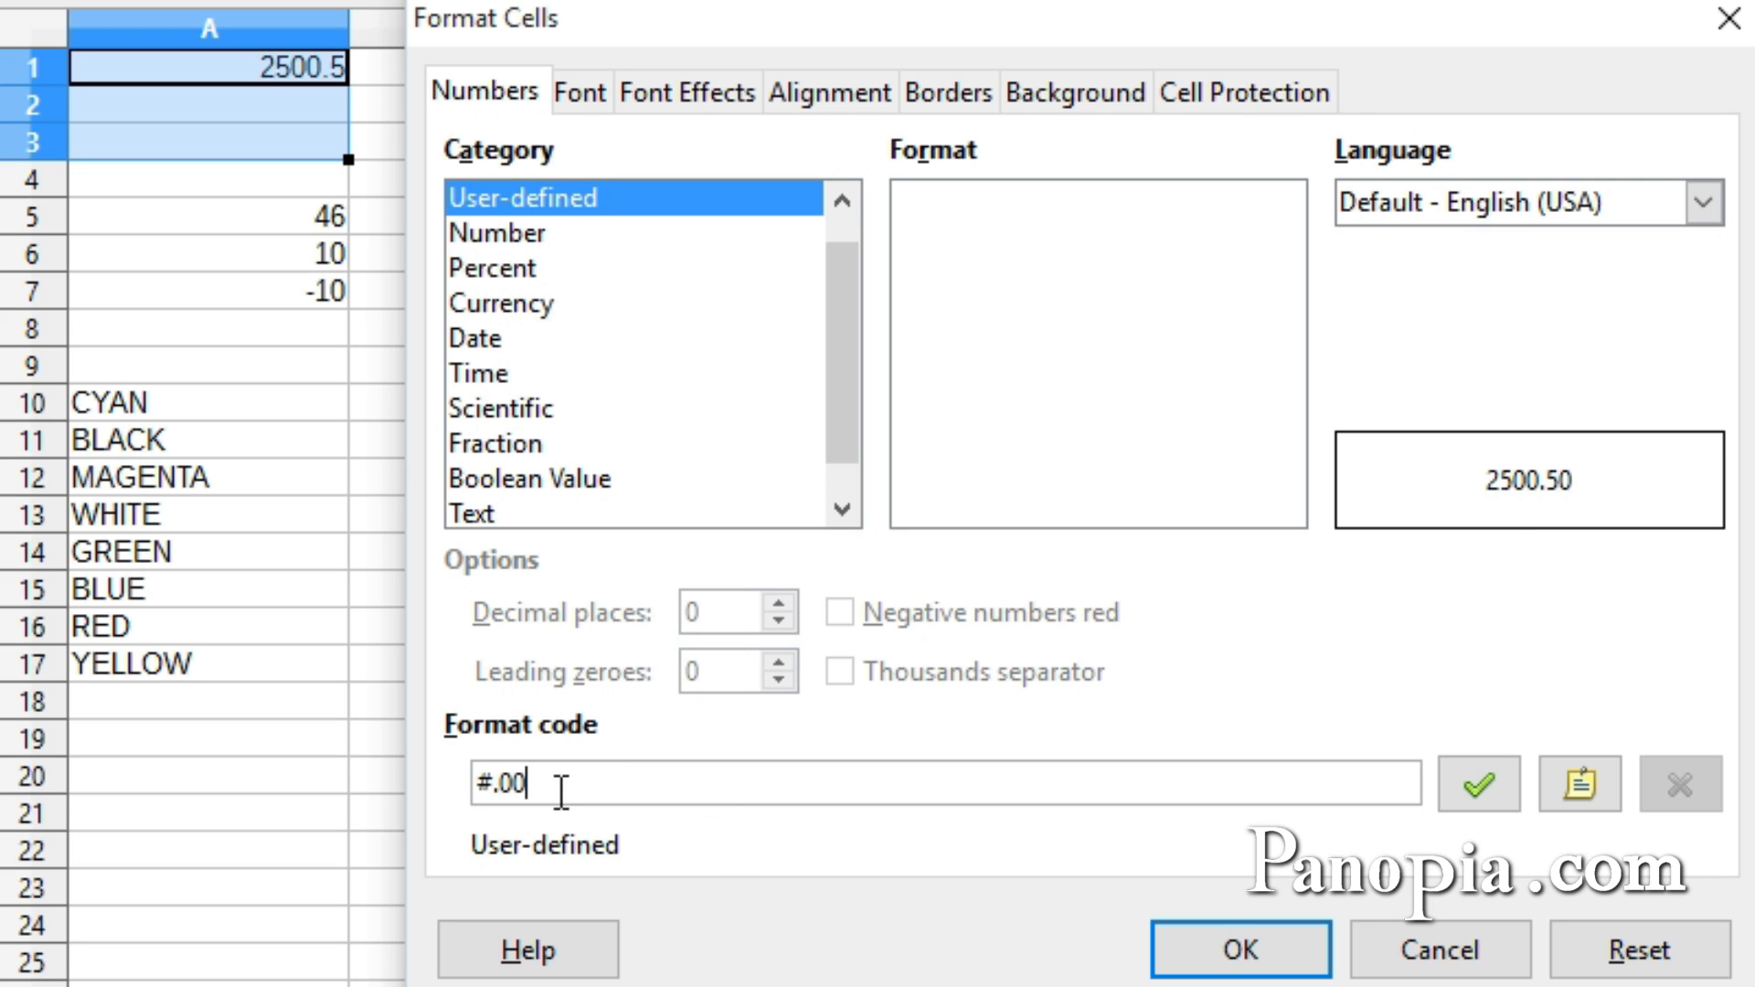
# Step: Replace the code with #,###.00 and prefix a $ sign, giving $#,###.00
pyautogui.moveTo(526, 782); pyautogui.dragTo(463, 757)
pyautogui.write('#,')
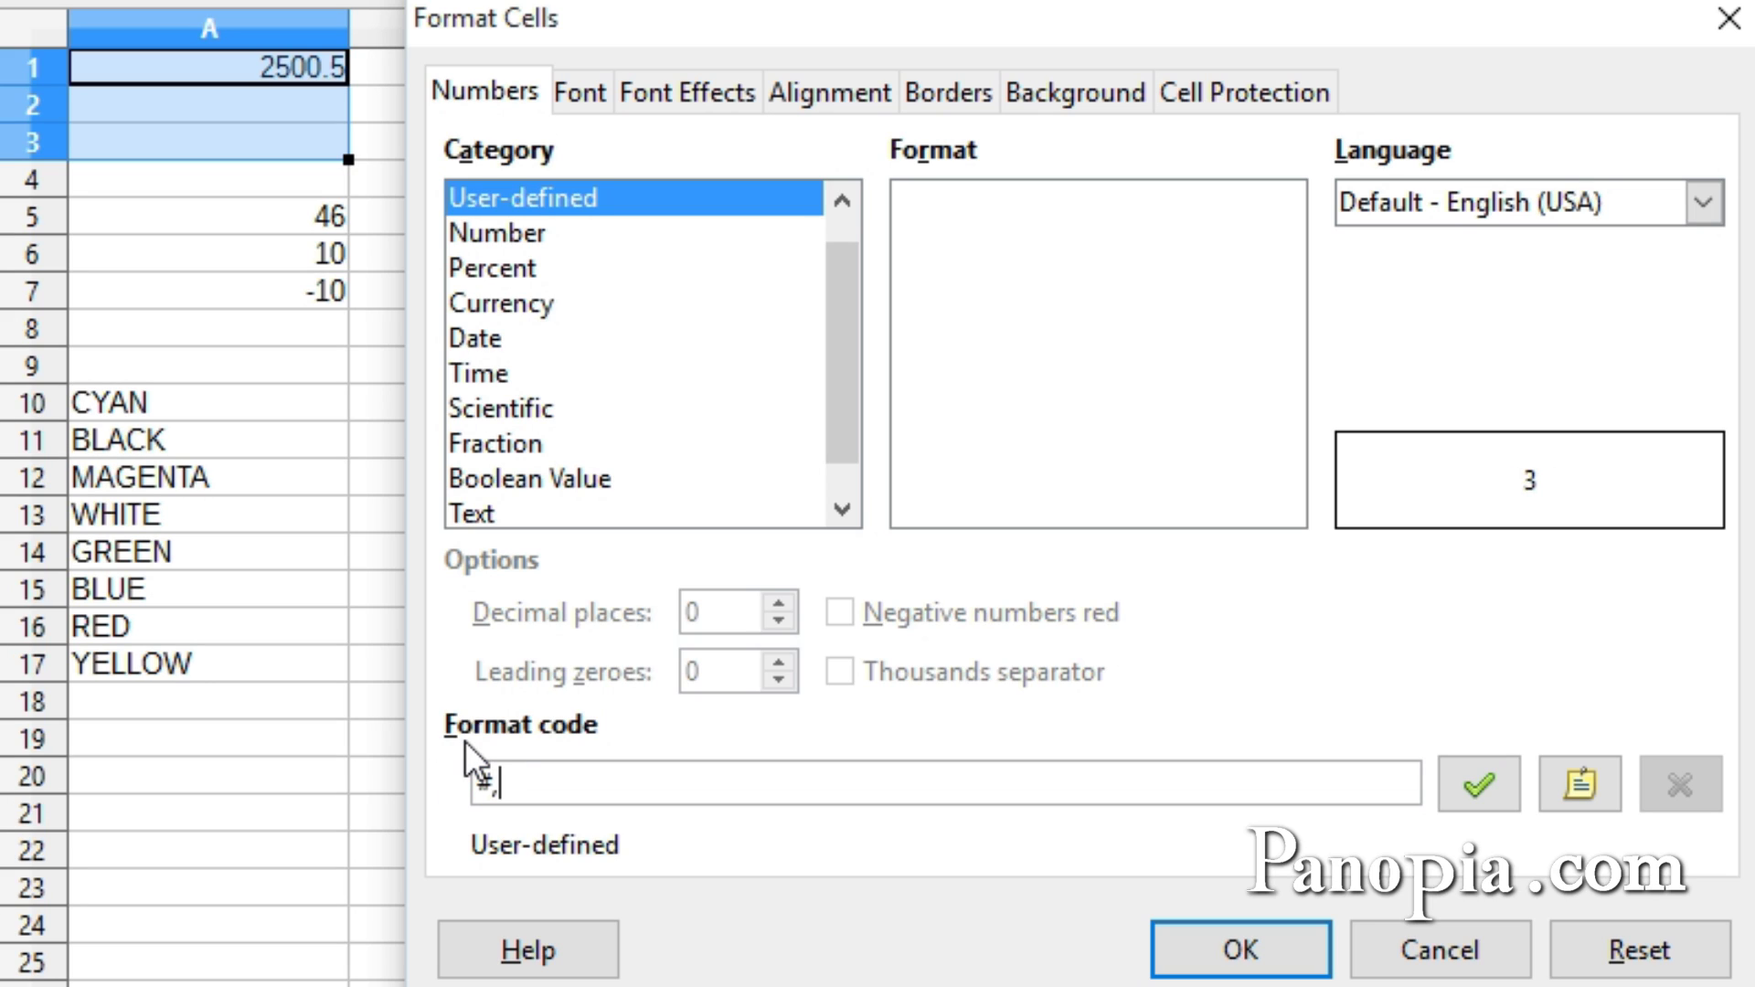
pyautogui.write('###')
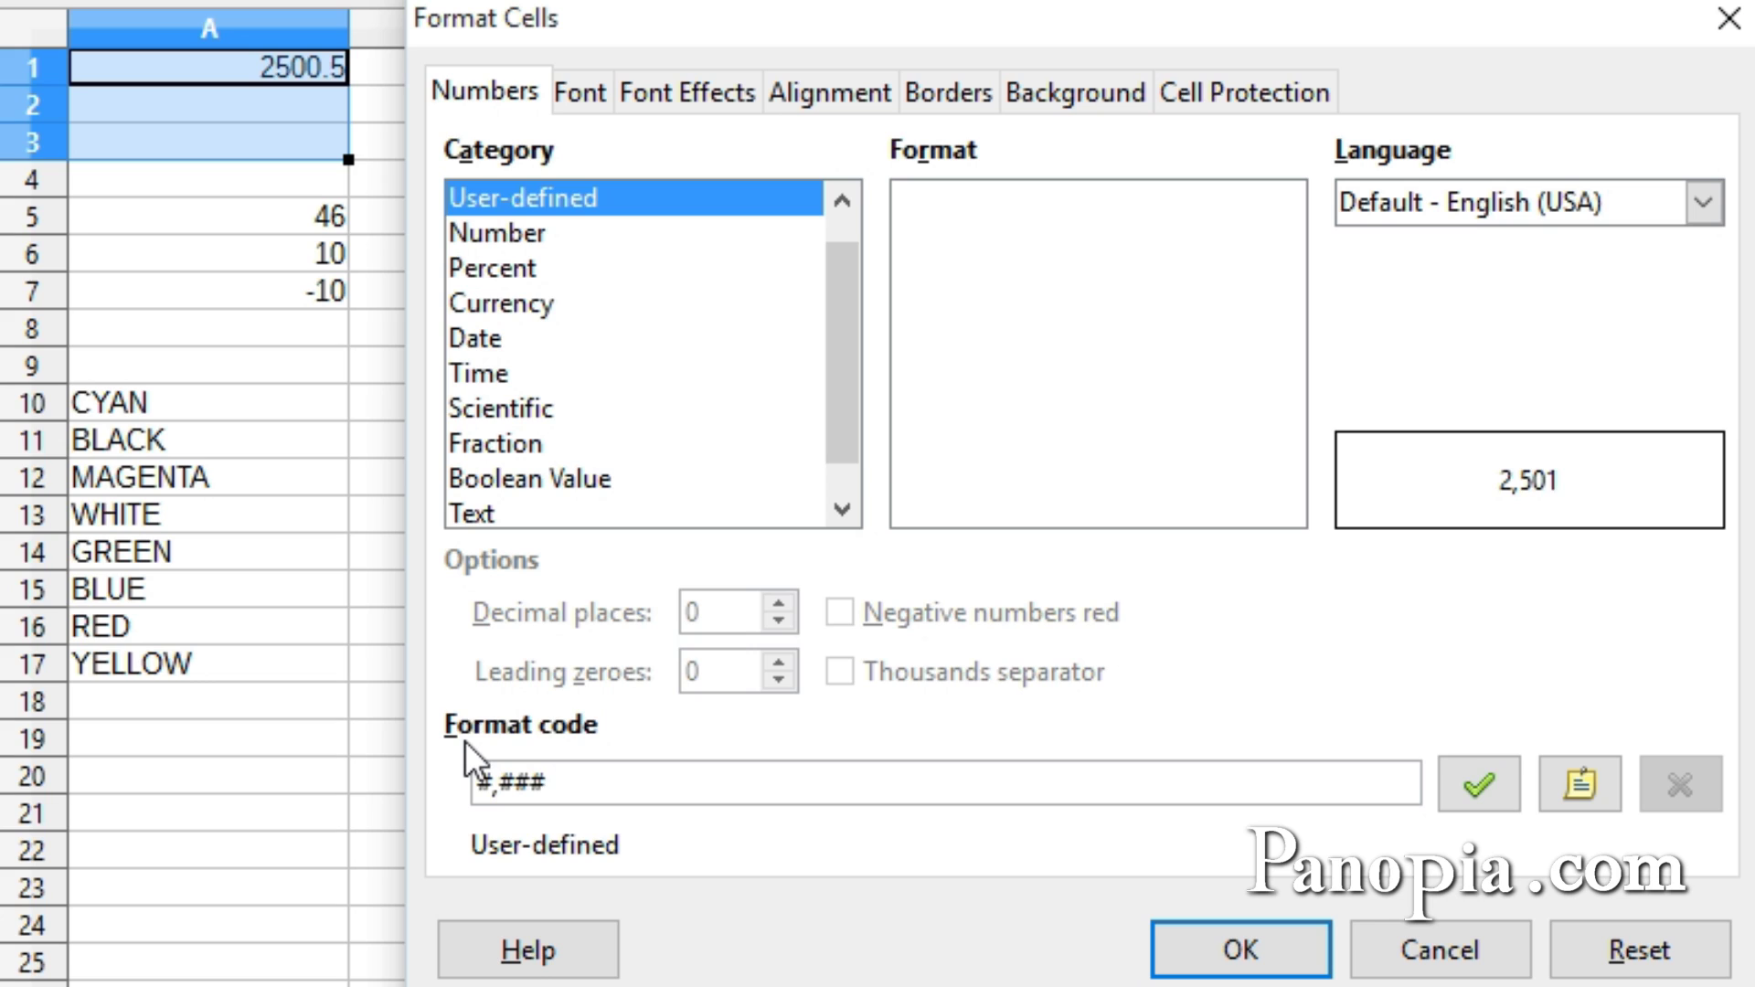
pyautogui.write('.00')
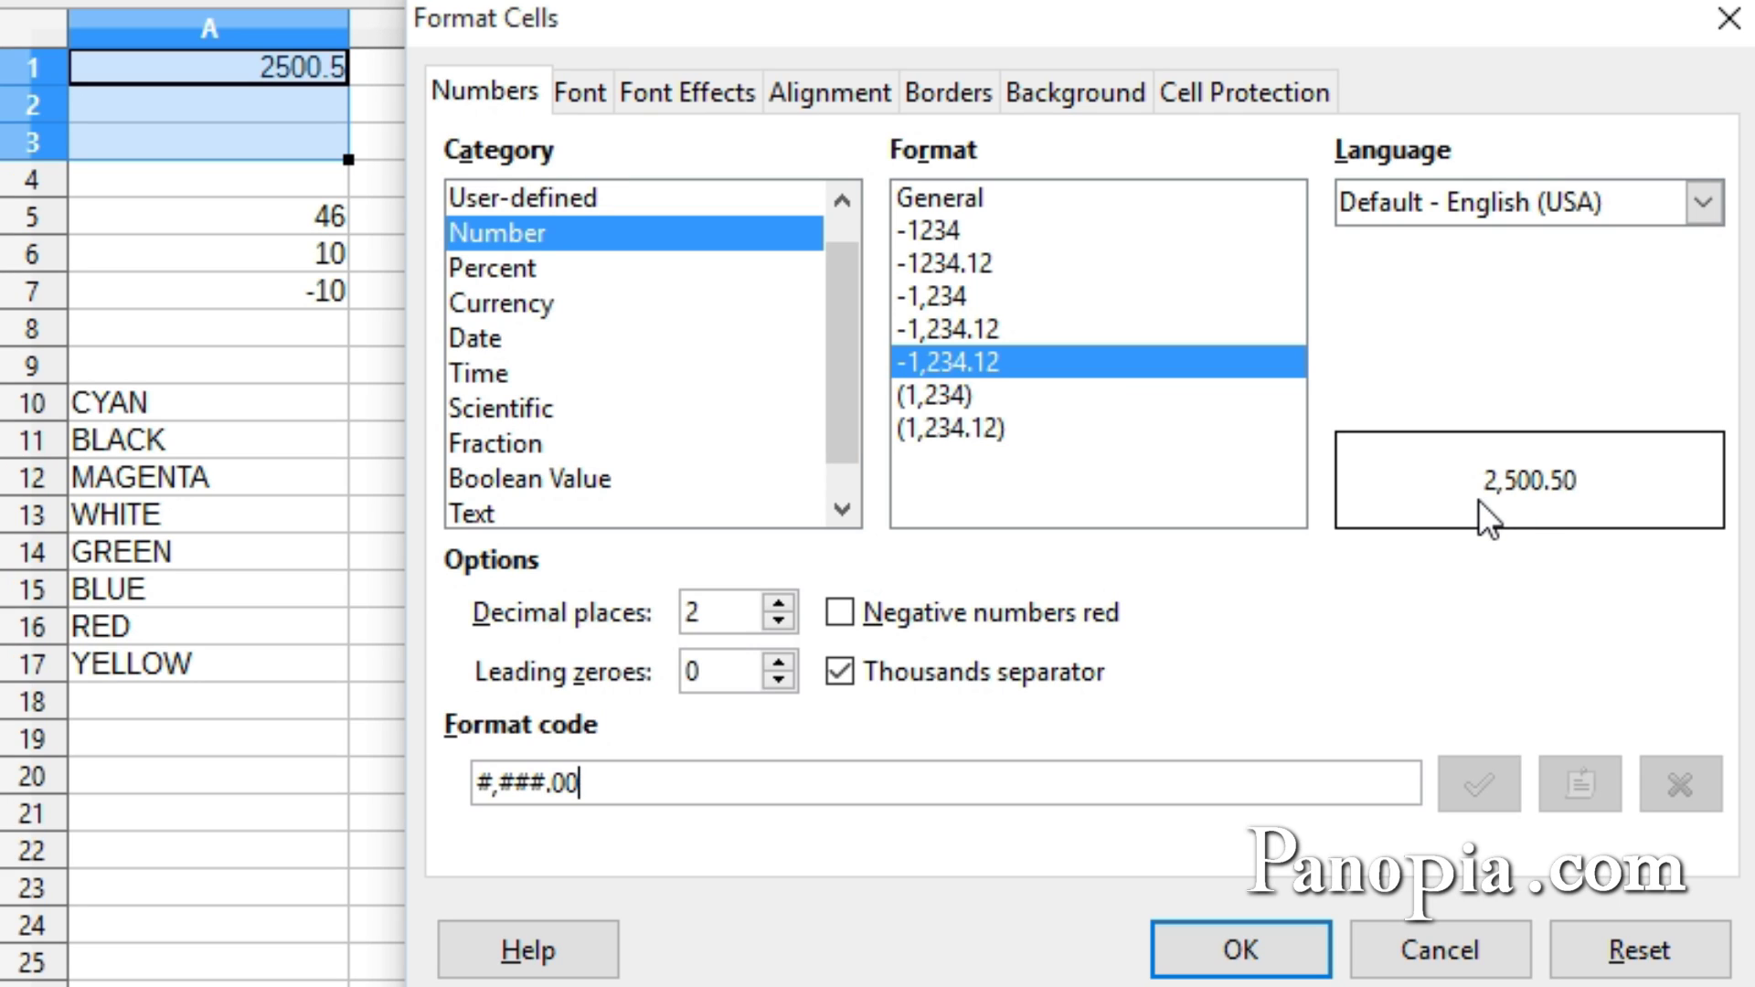
pyautogui.click(478, 786)
pyautogui.write('$')
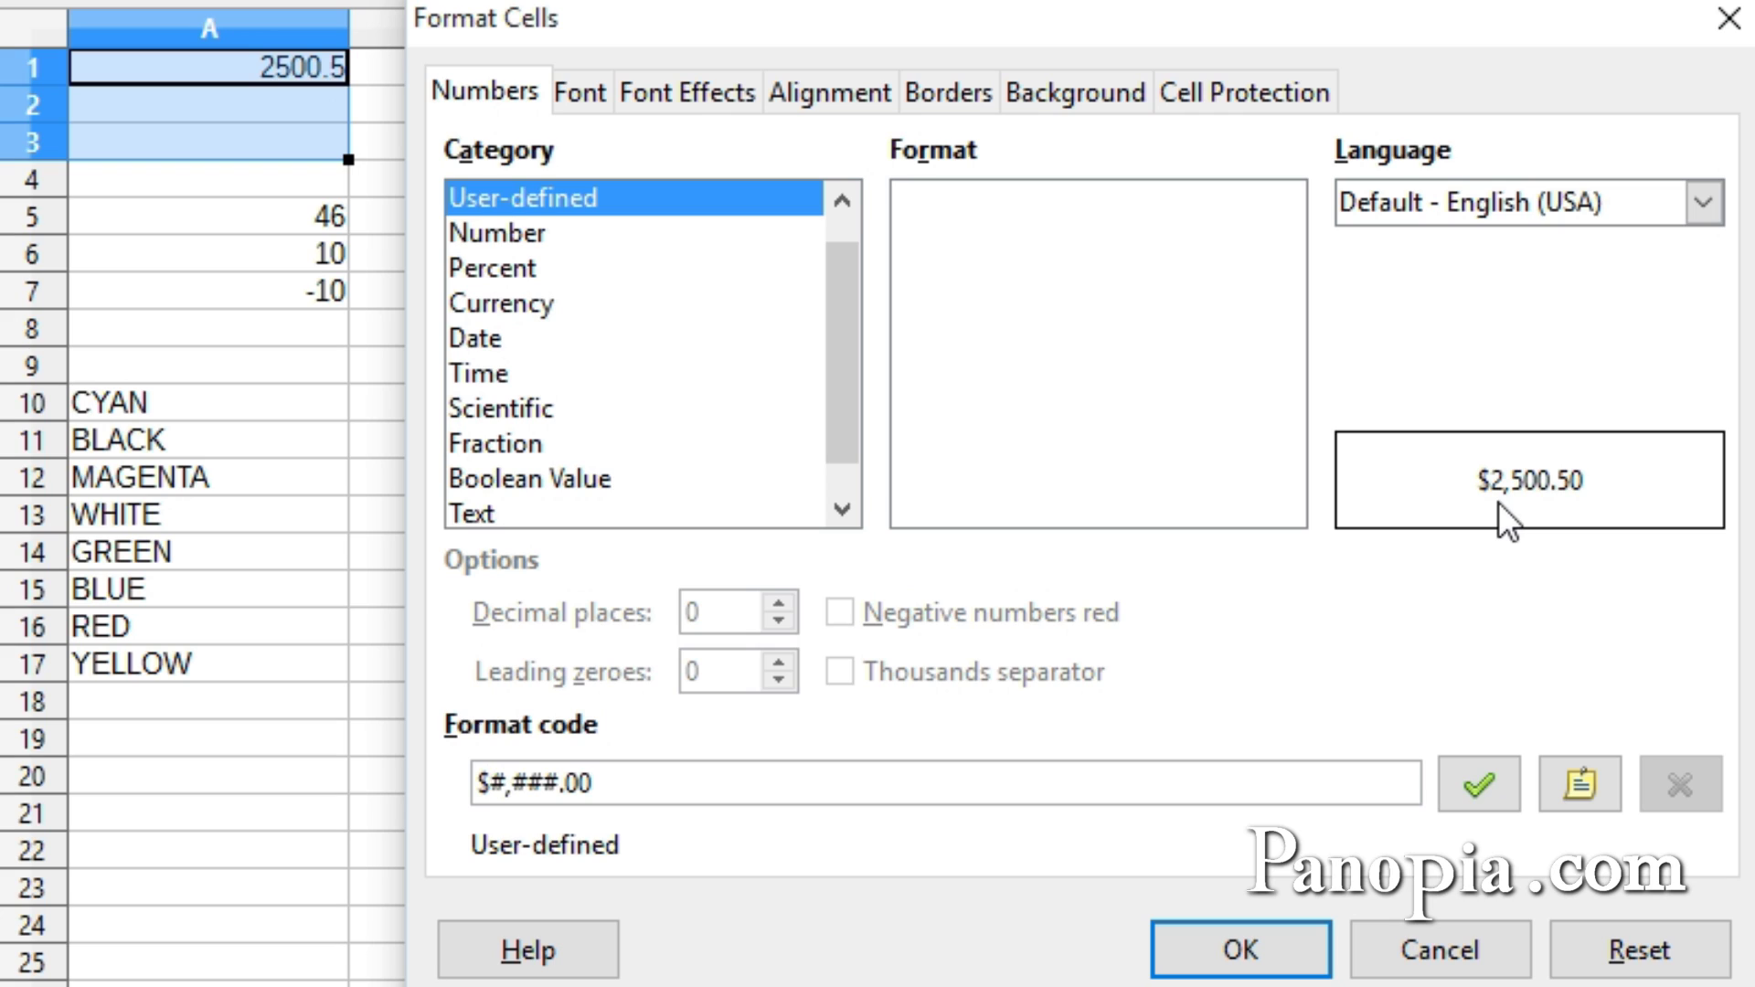
# Step: Replace the format's User-defined comment with 'New currency format'
pyautogui.click(1583, 797)
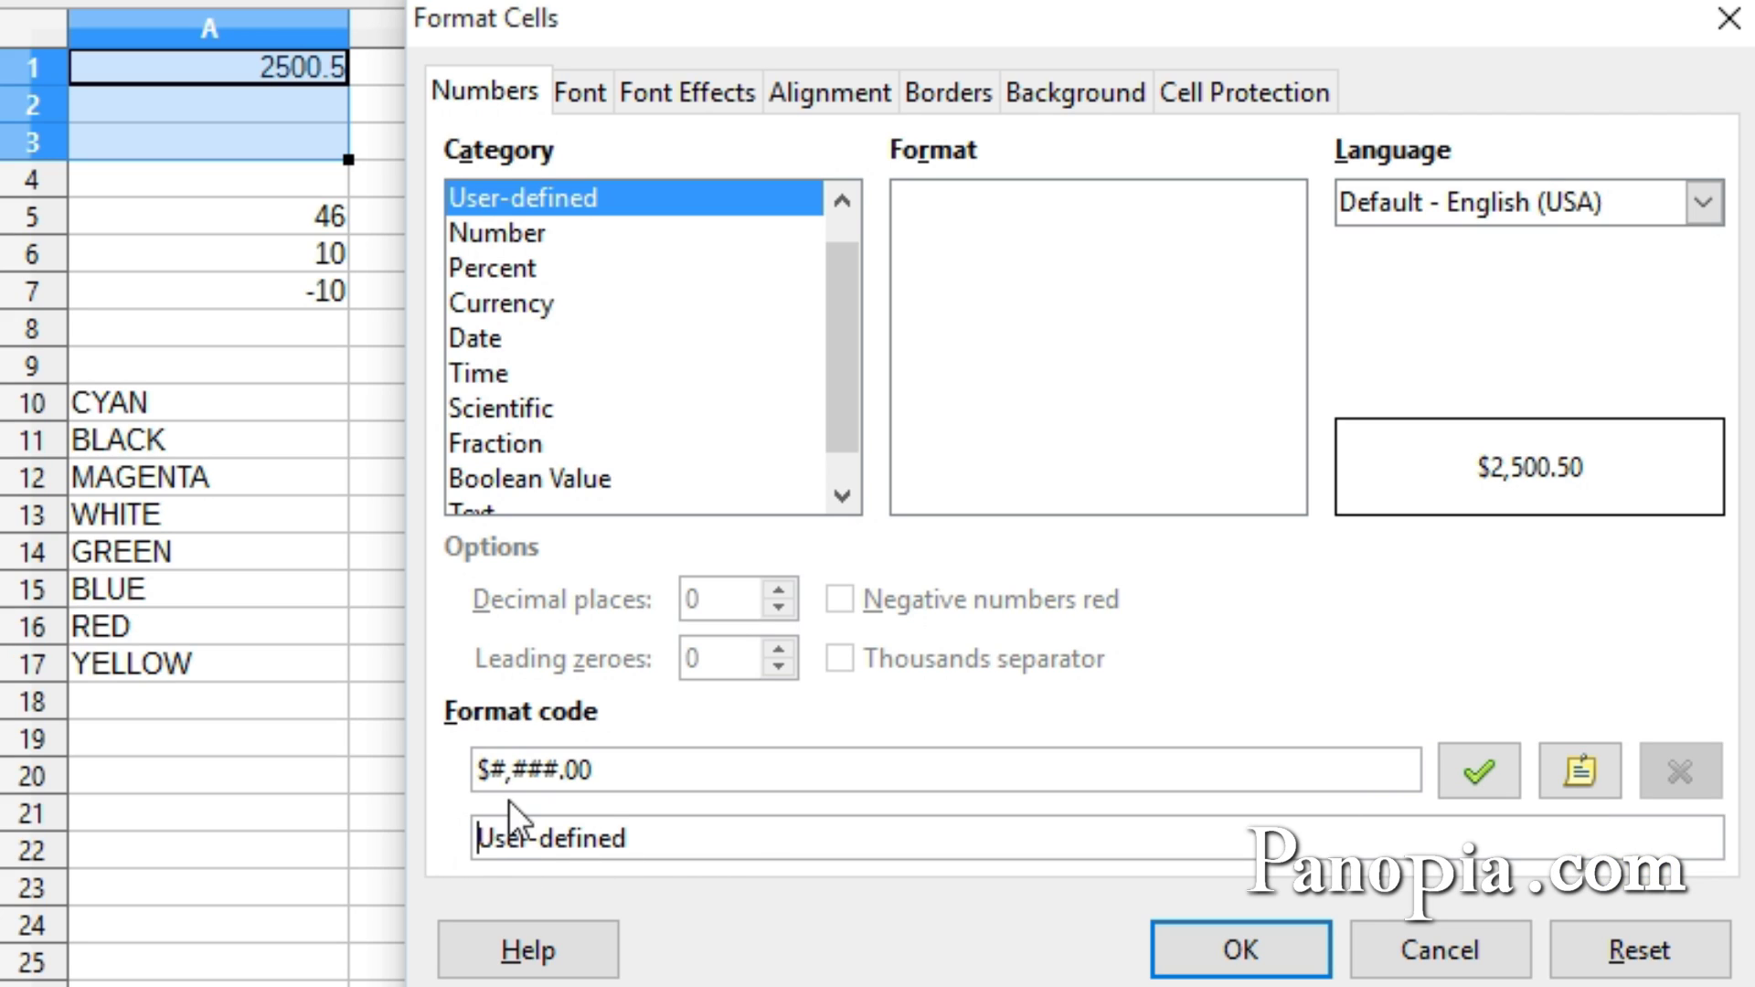
pyautogui.moveTo(636, 836); pyautogui.dragTo(480, 836)
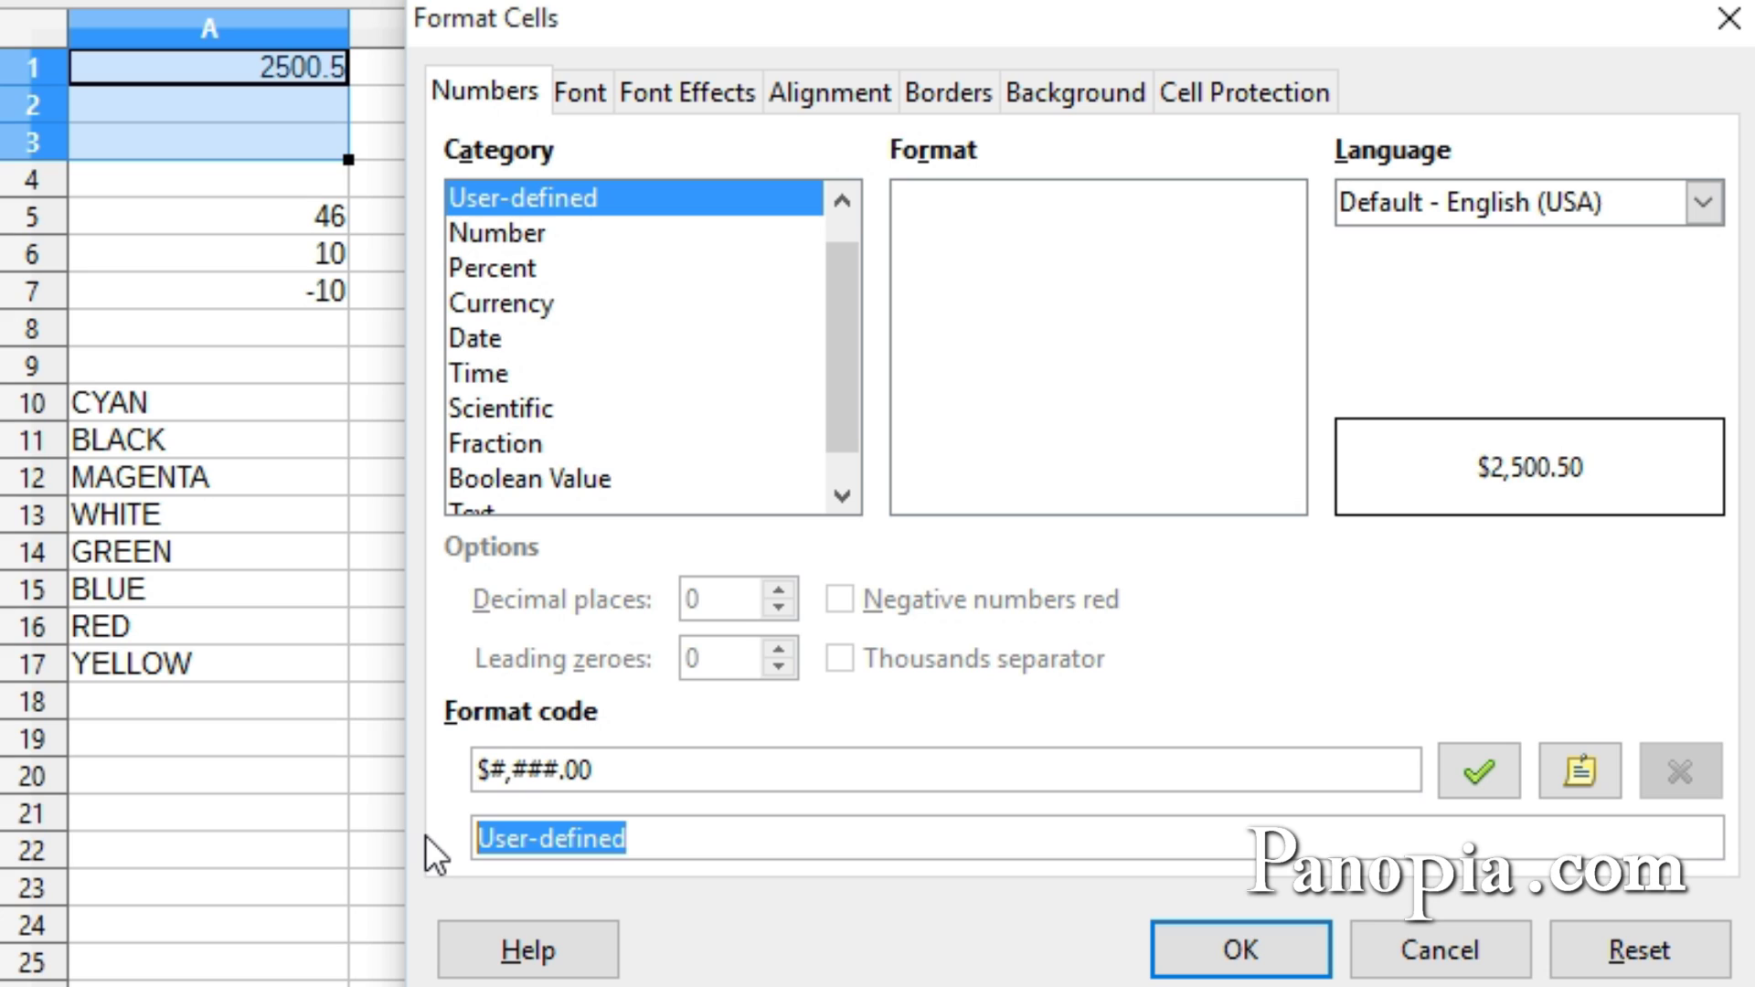
pyautogui.press('BackSpace')
pyautogui.write('N')
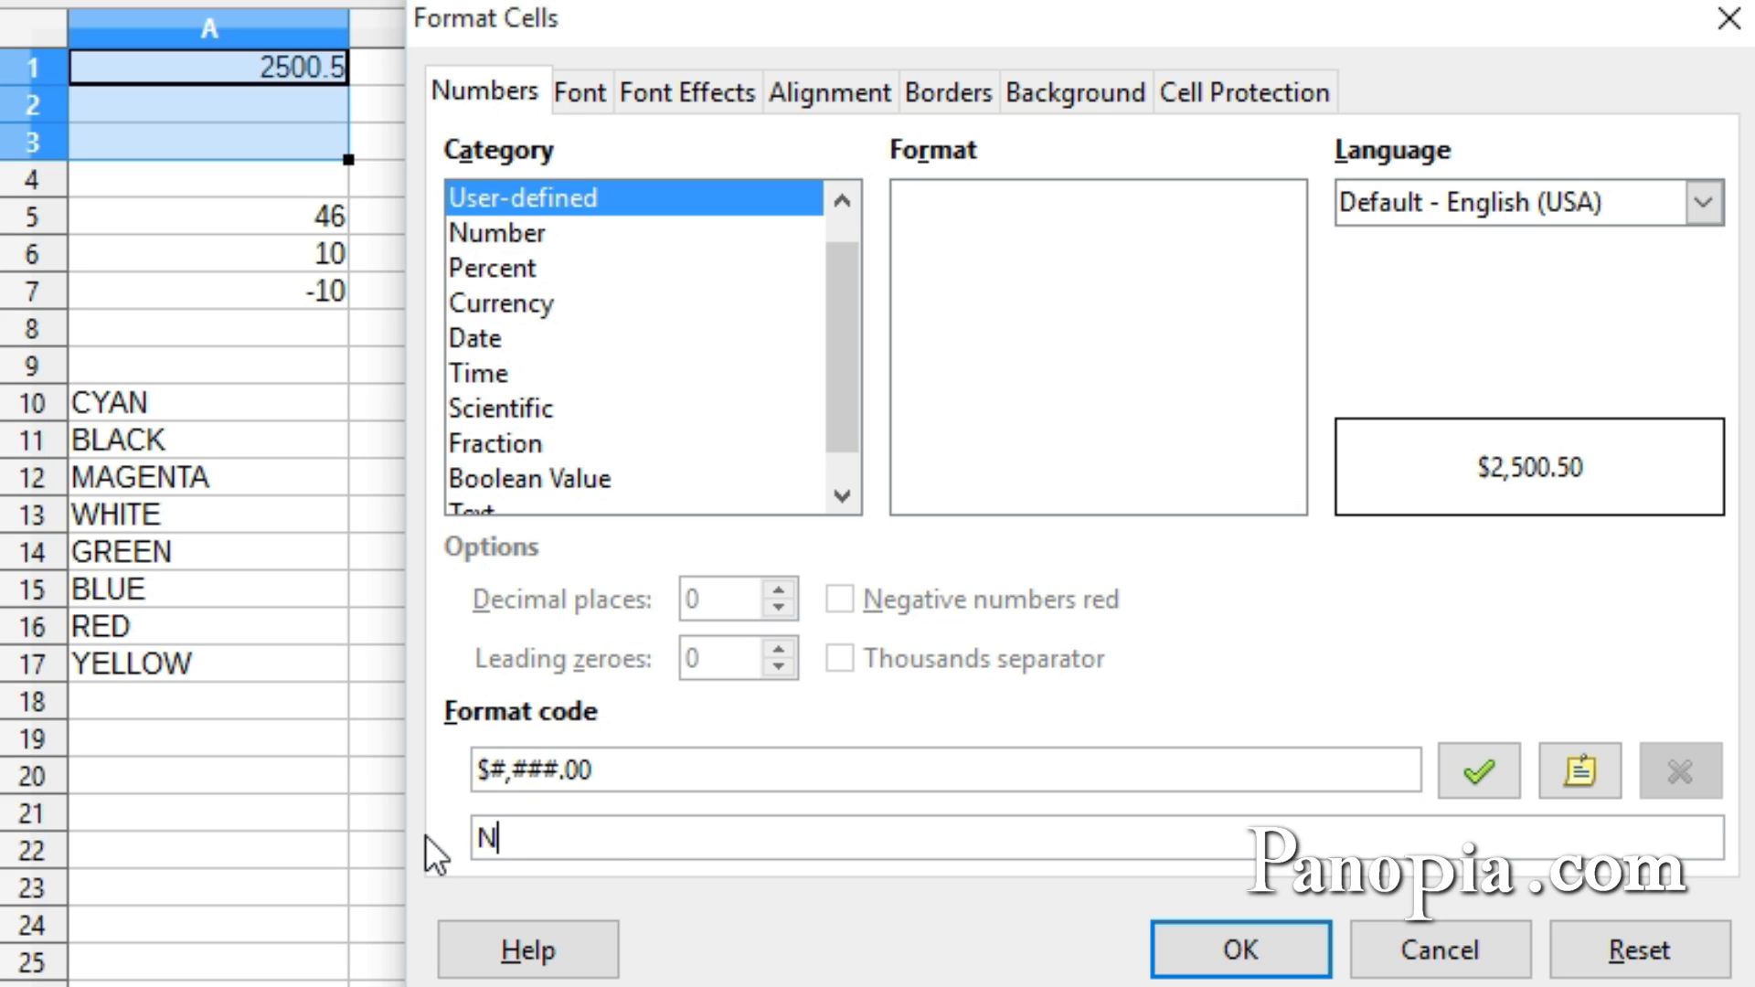
pyautogui.write('ew curren')
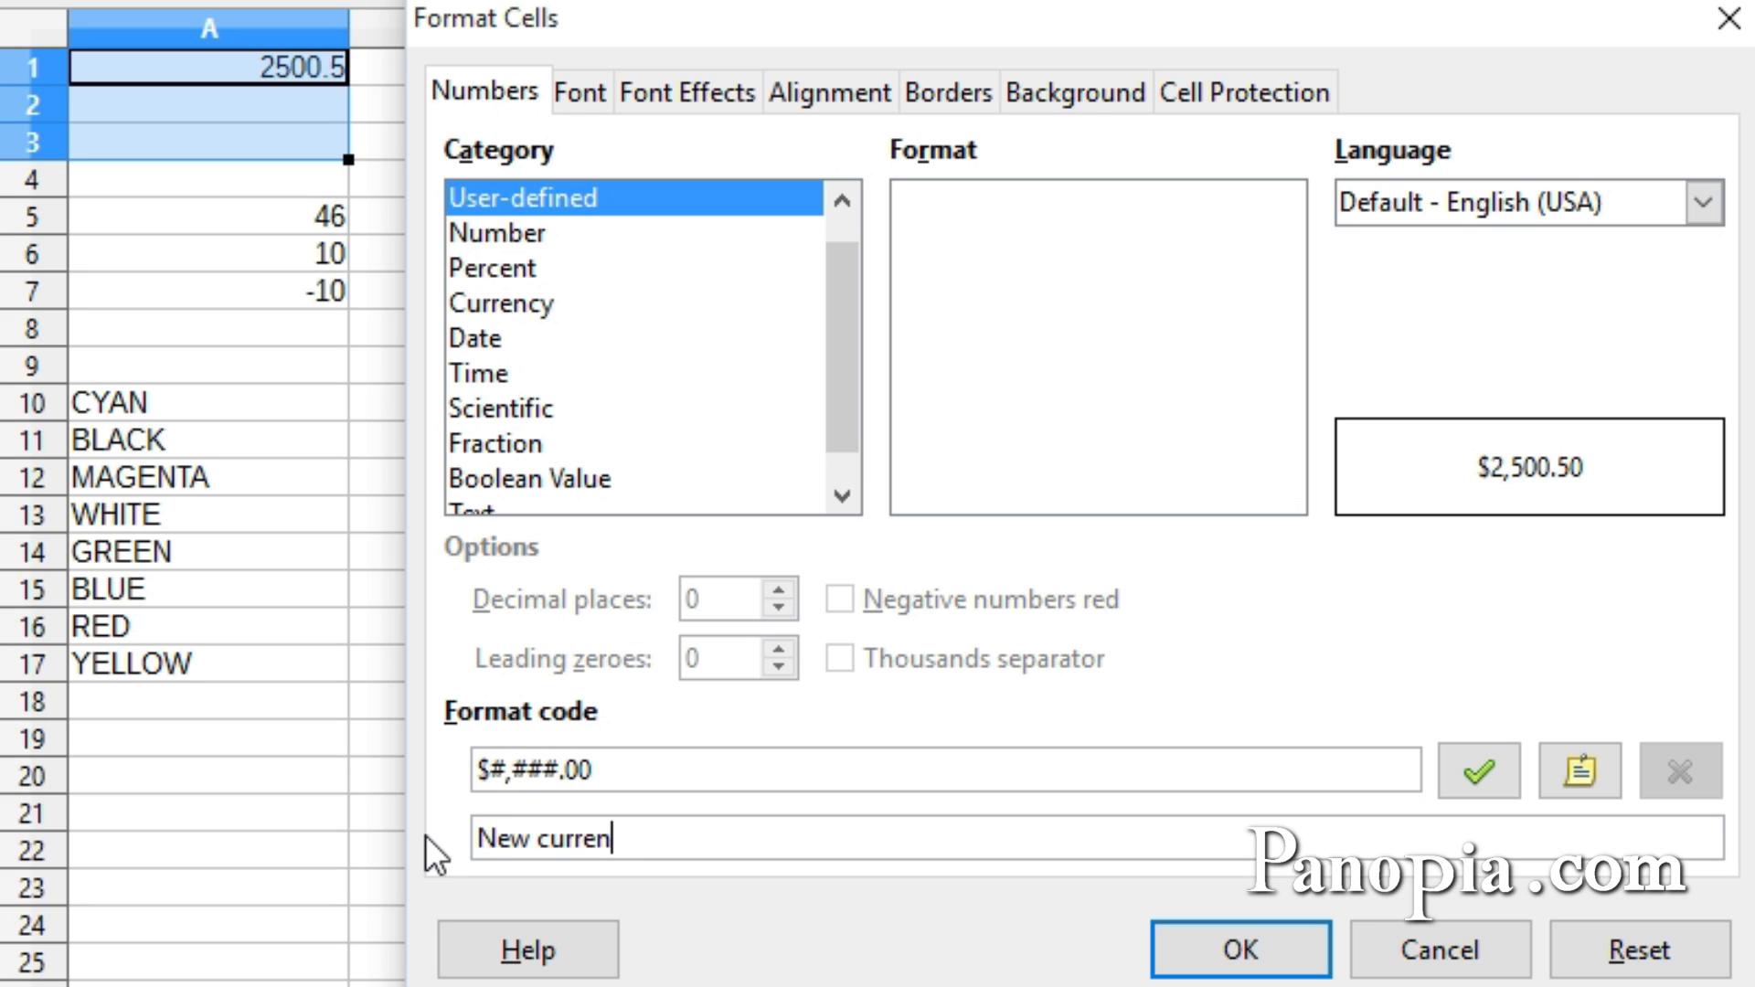
pyautogui.write('cy format')
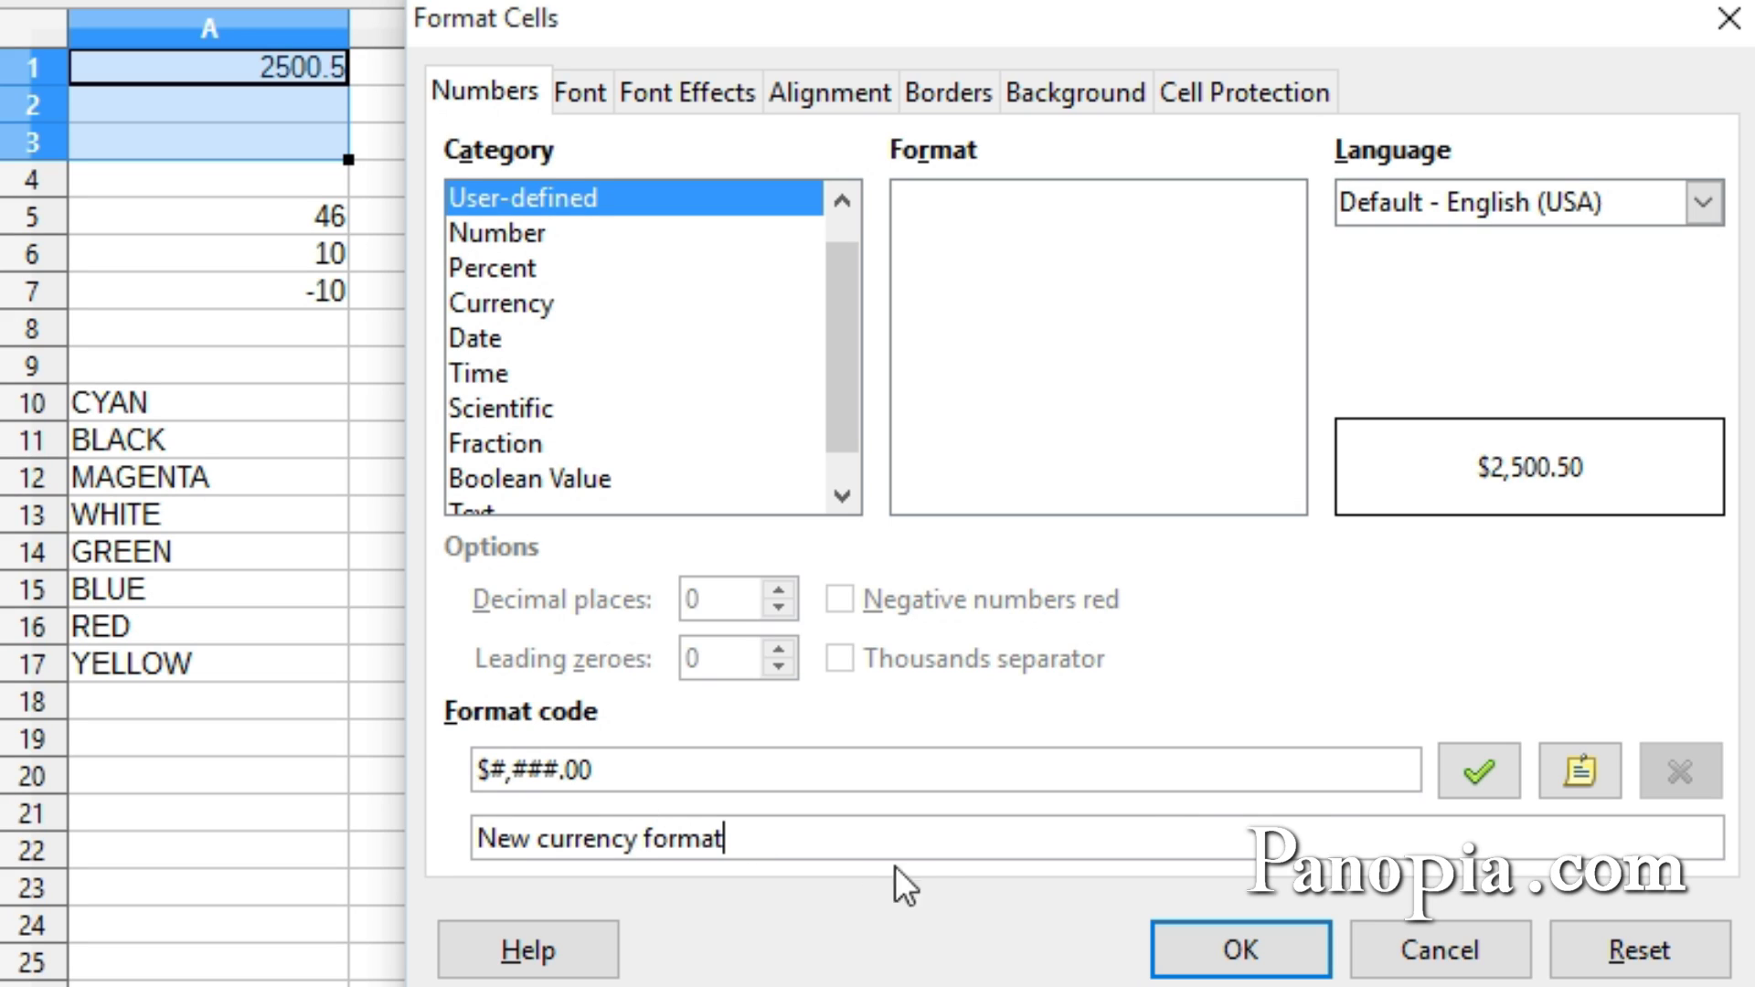
# Step: Add $#,###.00 as a user-defined format and check it in the User-defined list
pyautogui.click(1484, 775)
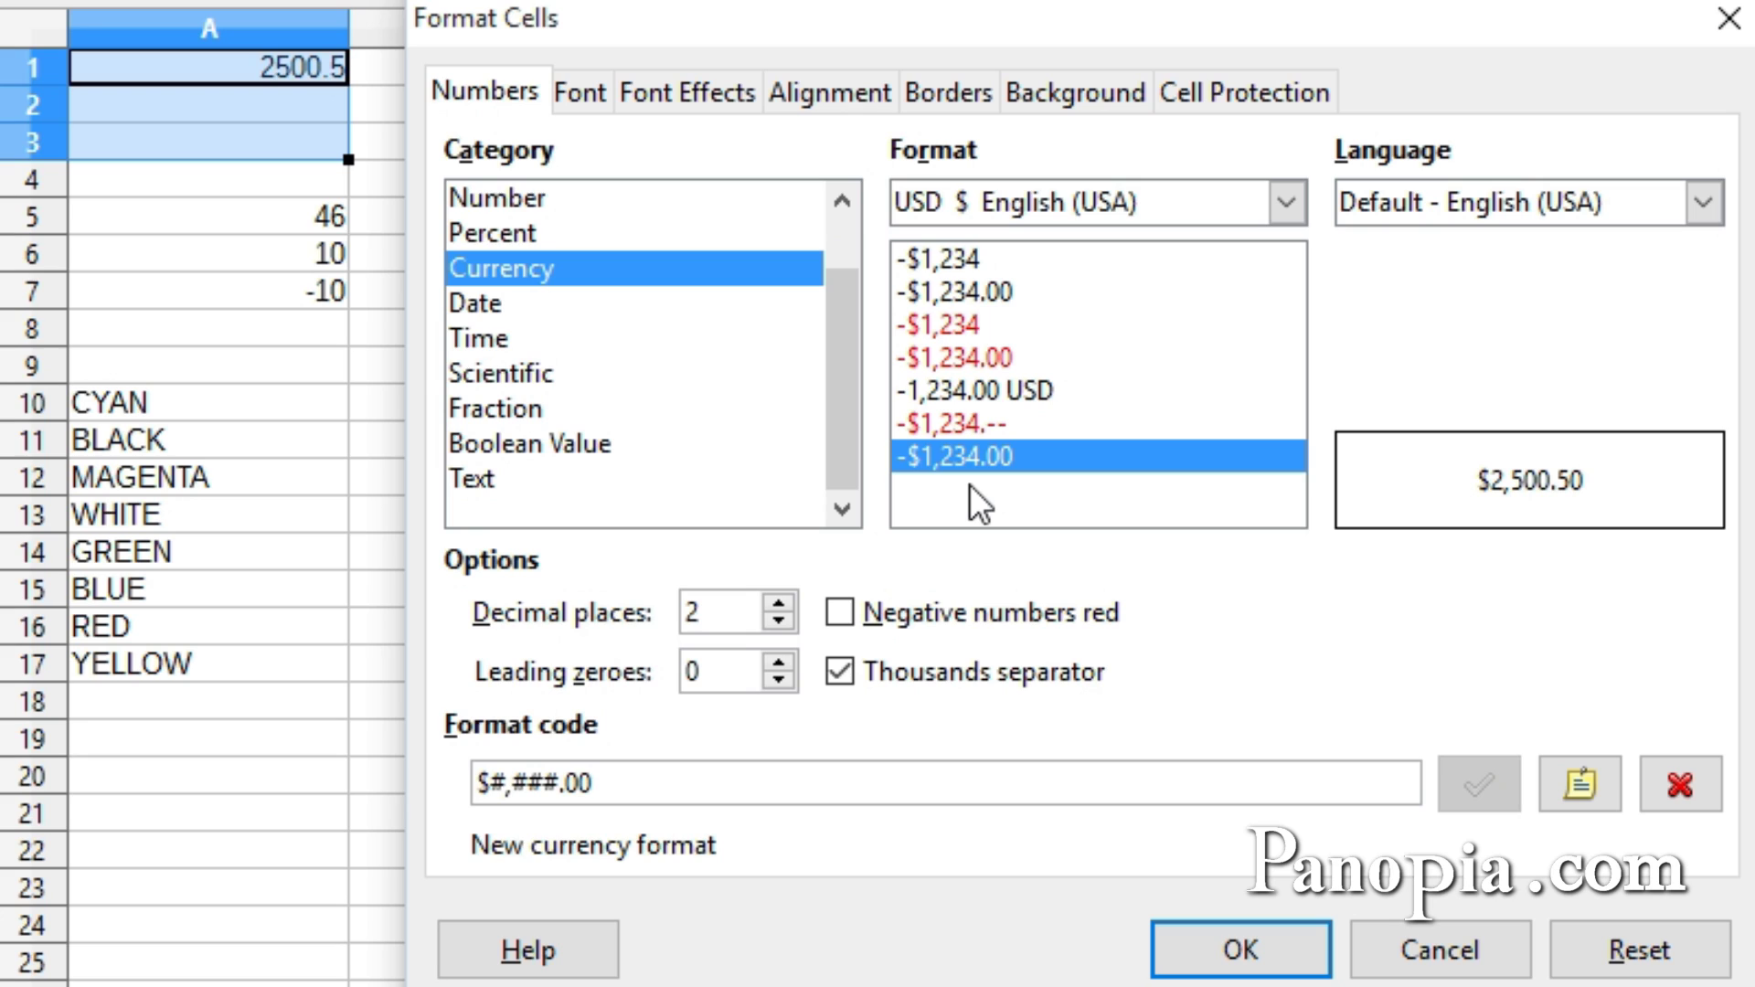
pyautogui.click(965, 426)
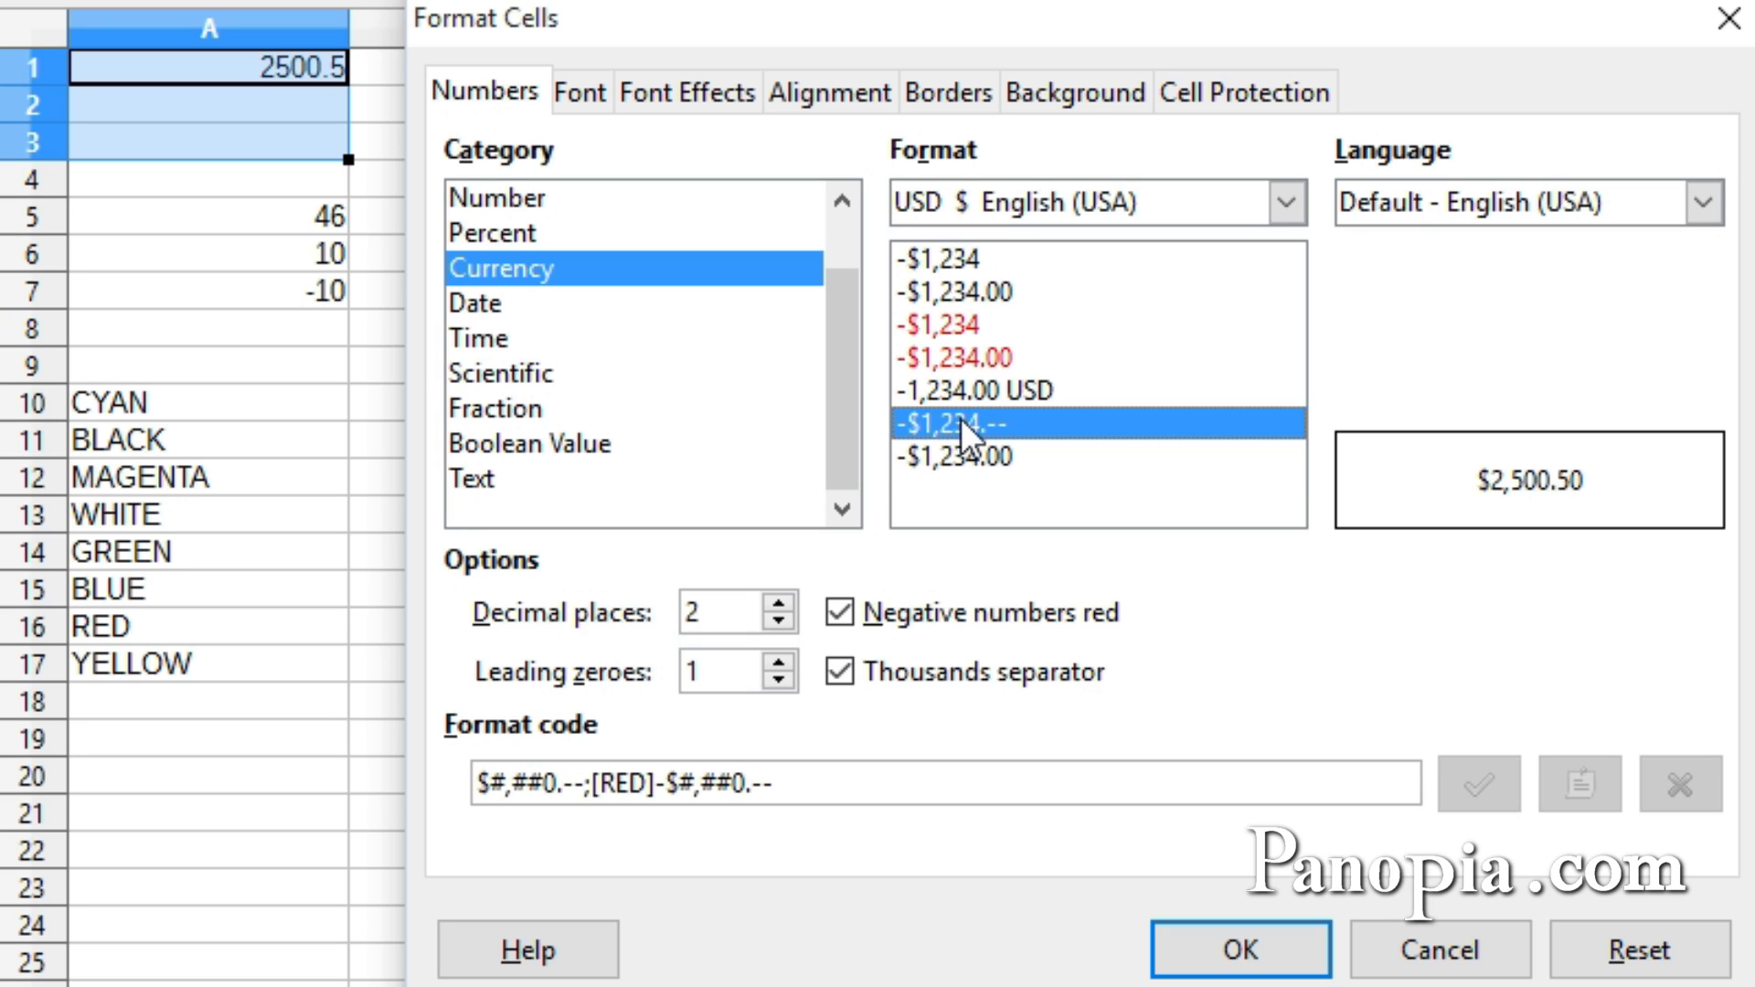
pyautogui.click(967, 454)
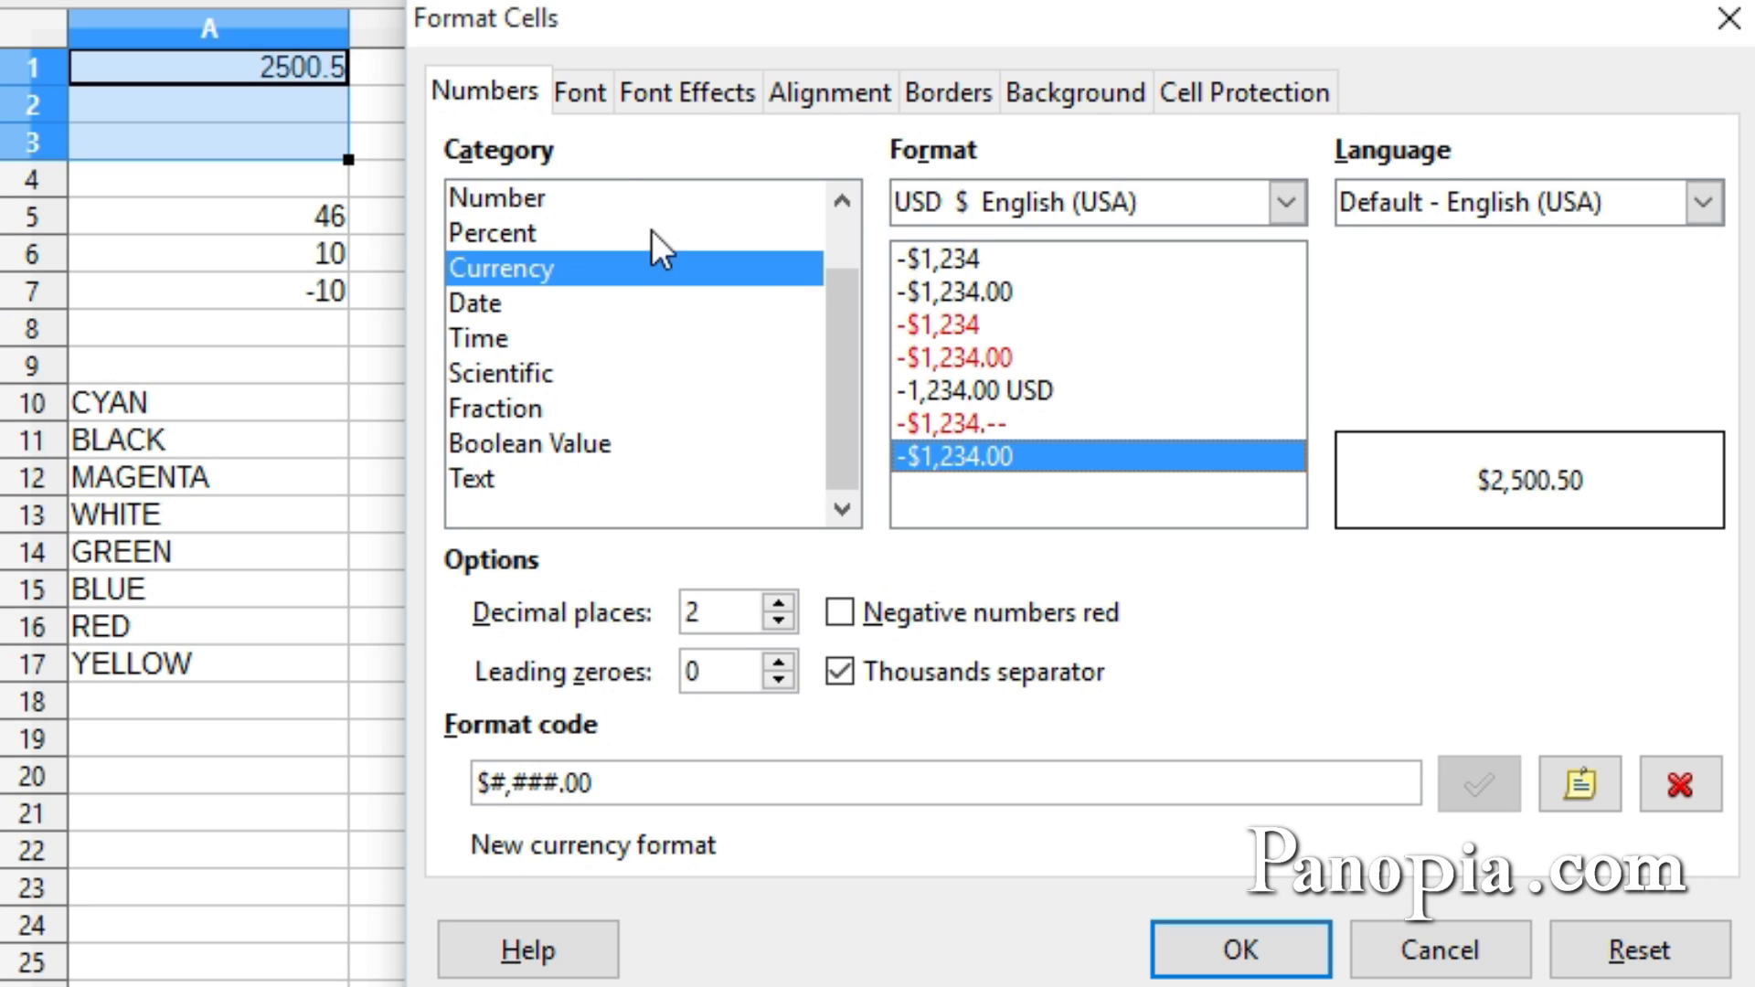
pyautogui.moveTo(835, 295); pyautogui.dragTo(841, 250)
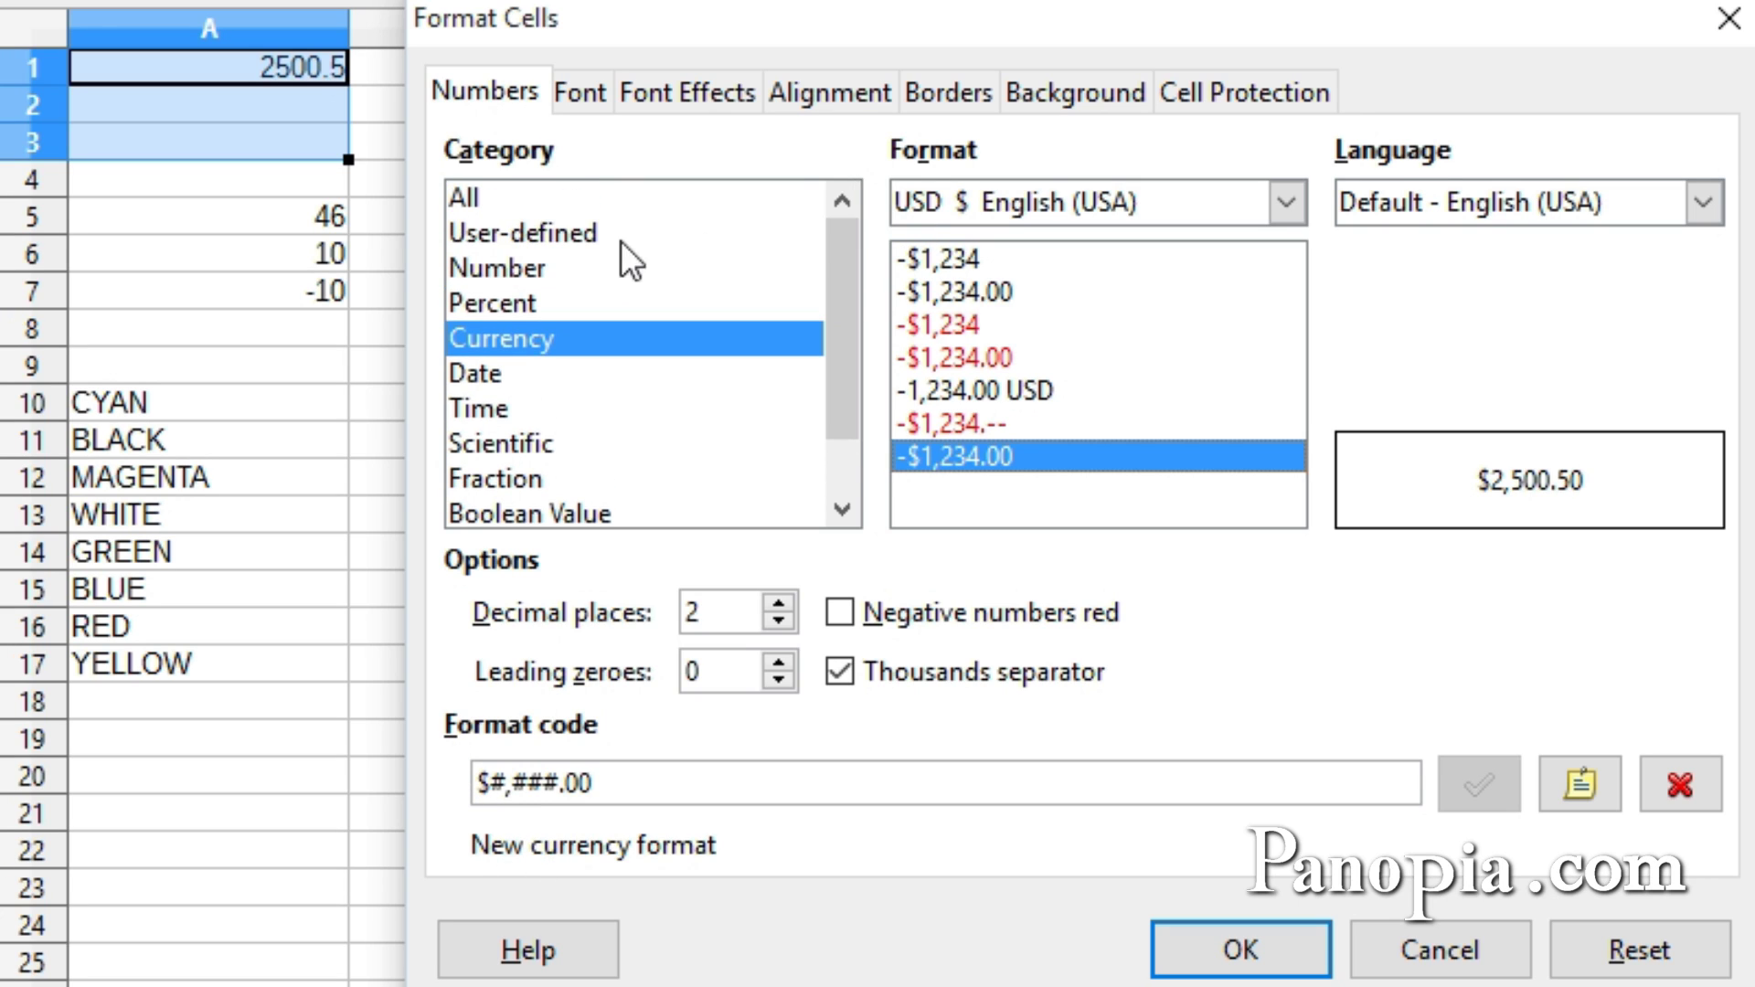
pyautogui.click(572, 235)
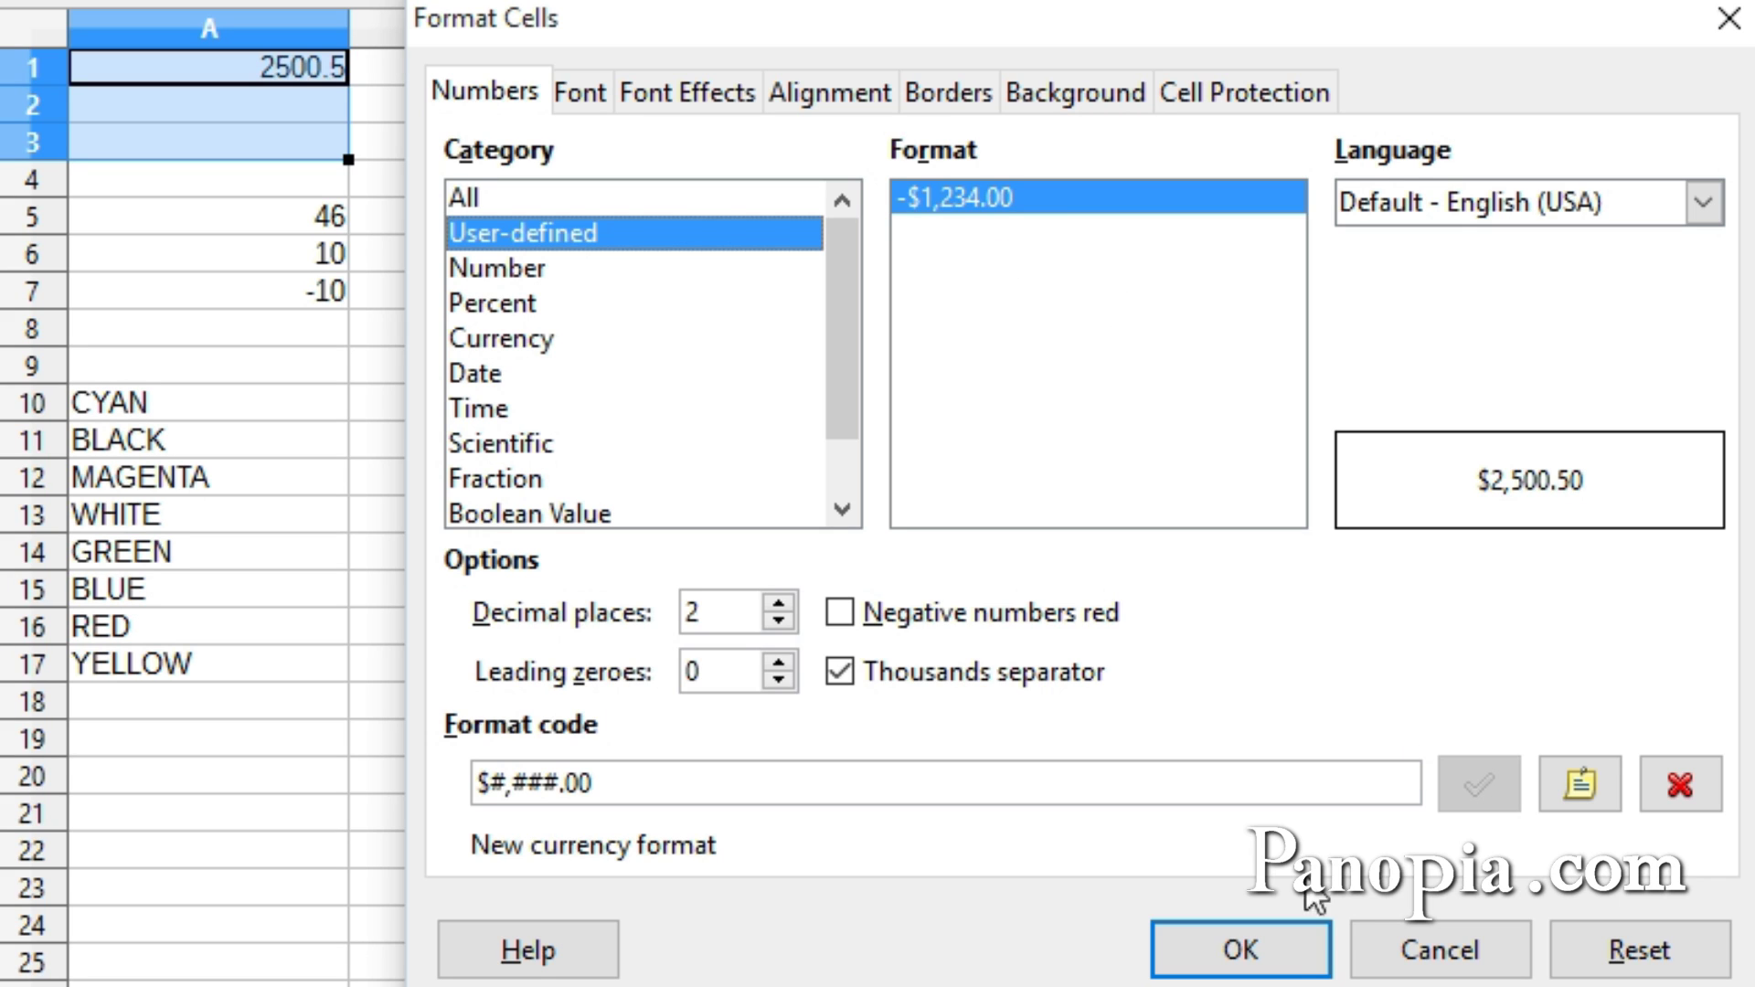
# Step: Apply the currency format to A1:A3, then enter 897.9 in A2 to show $897.90
pyautogui.click(1274, 958)
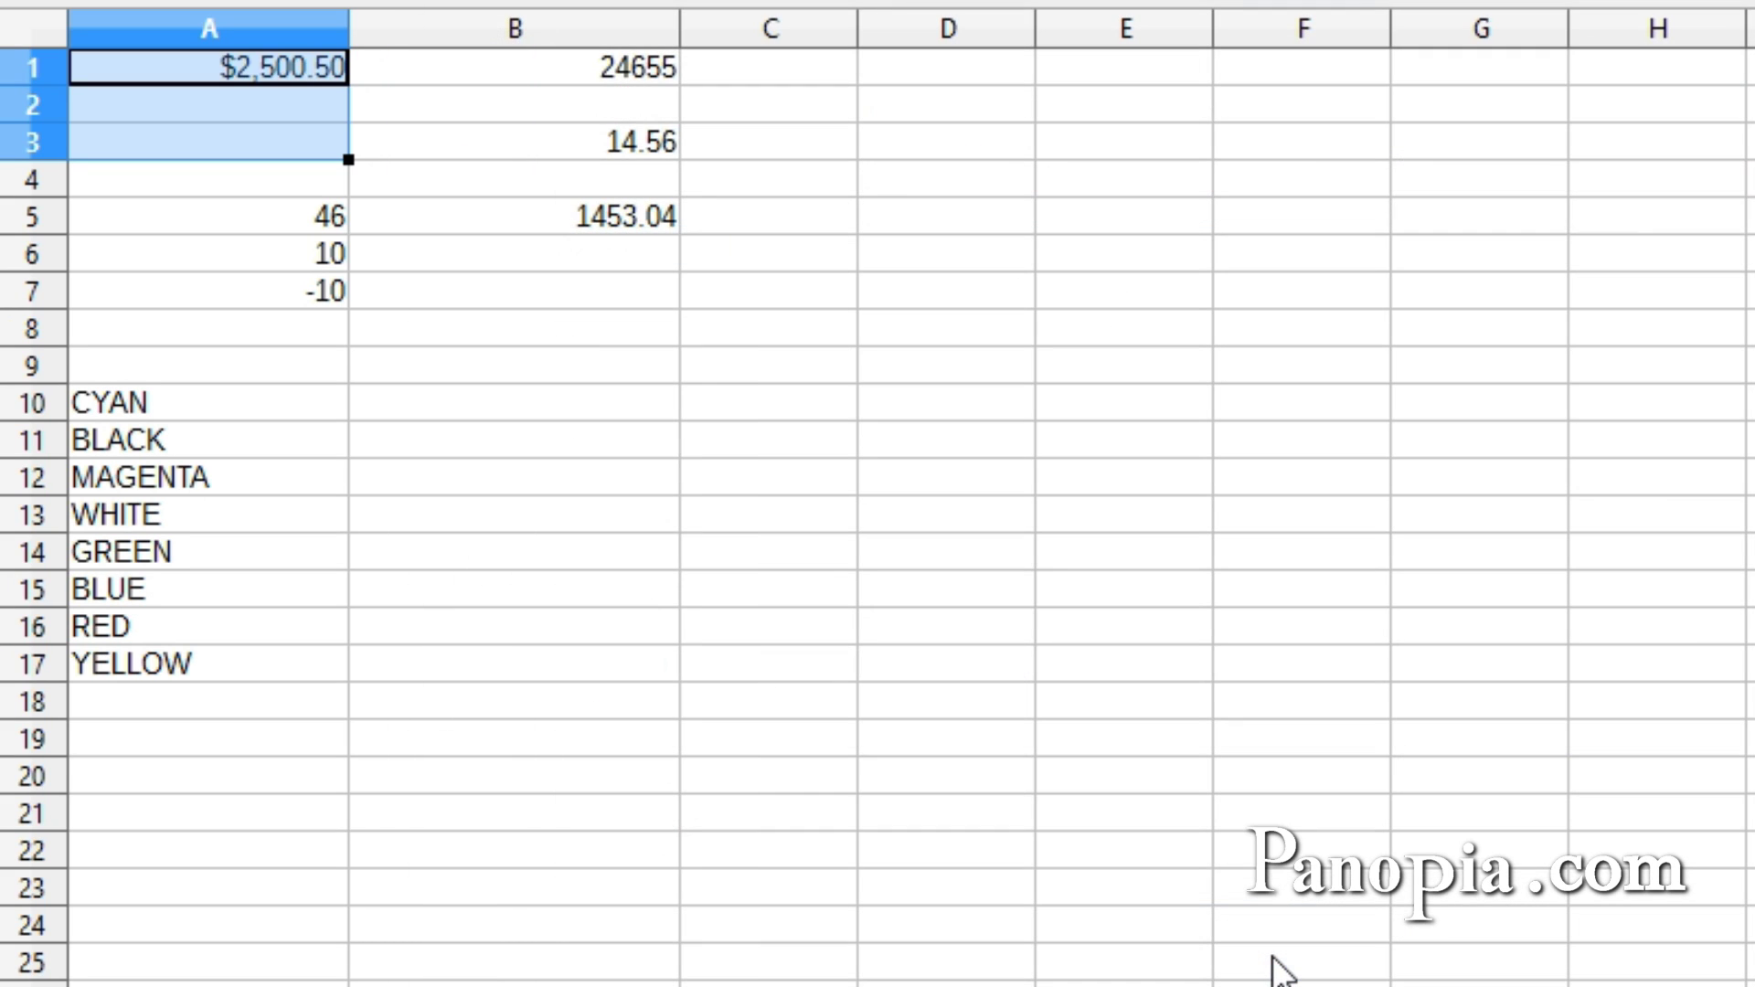
pyautogui.click(278, 106)
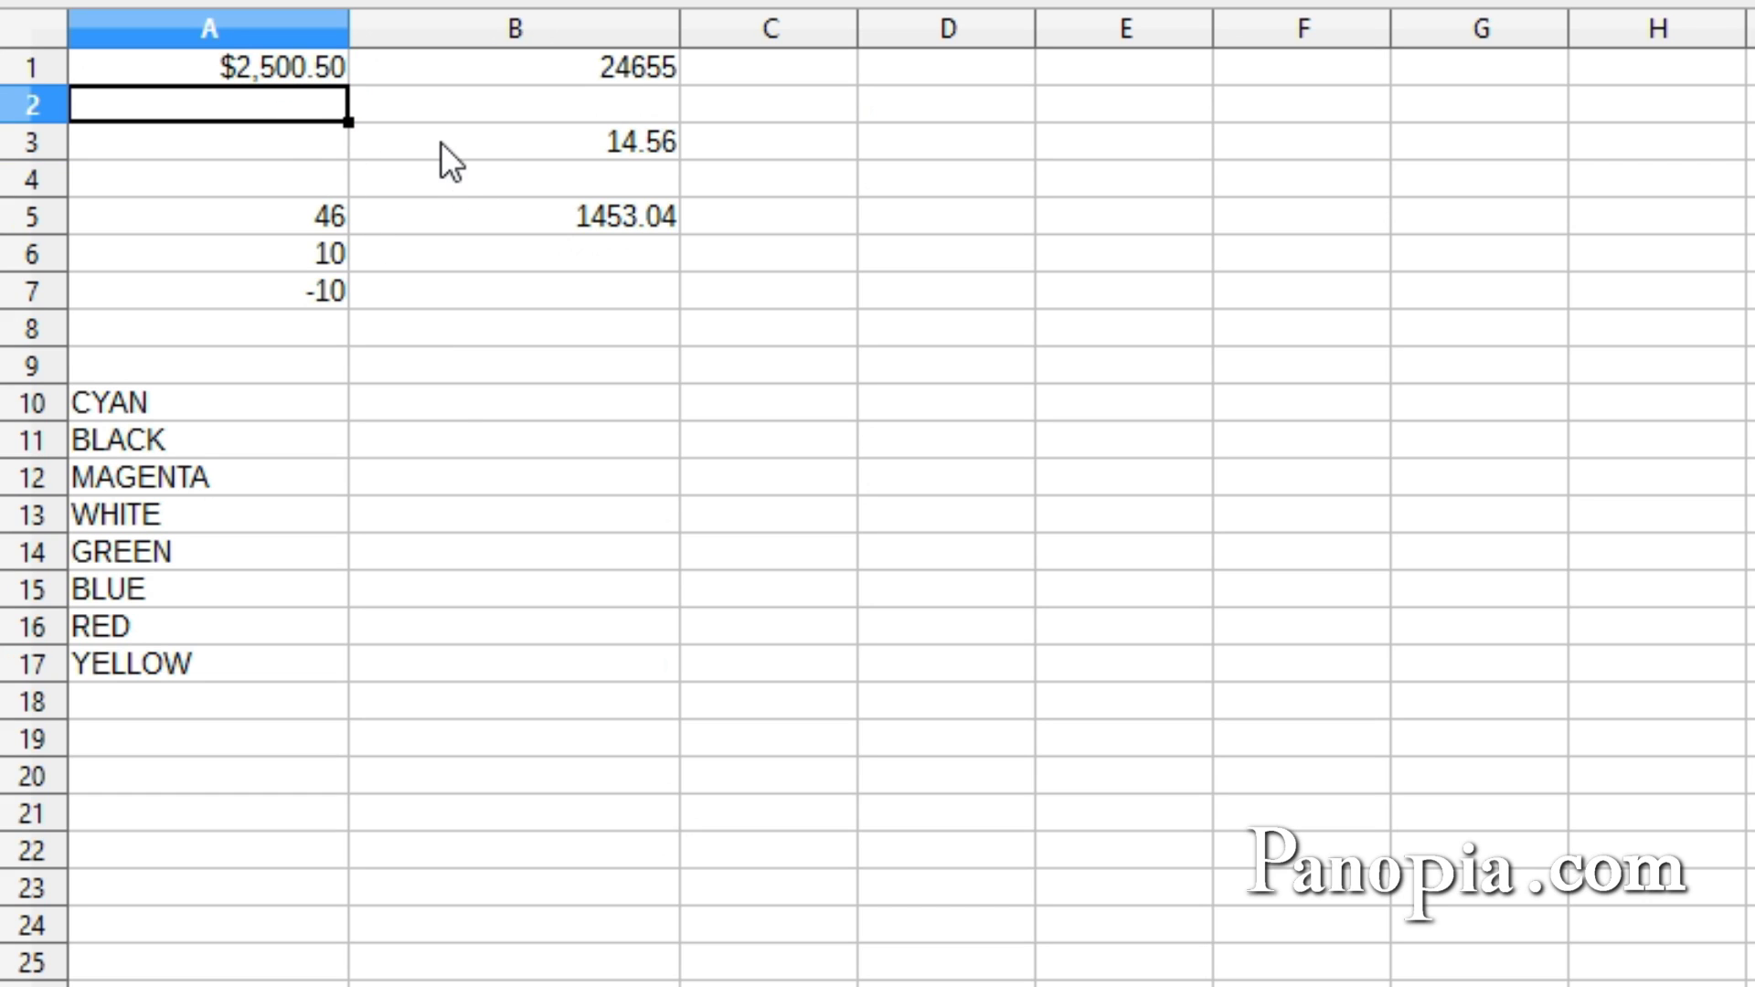
pyautogui.write('897')
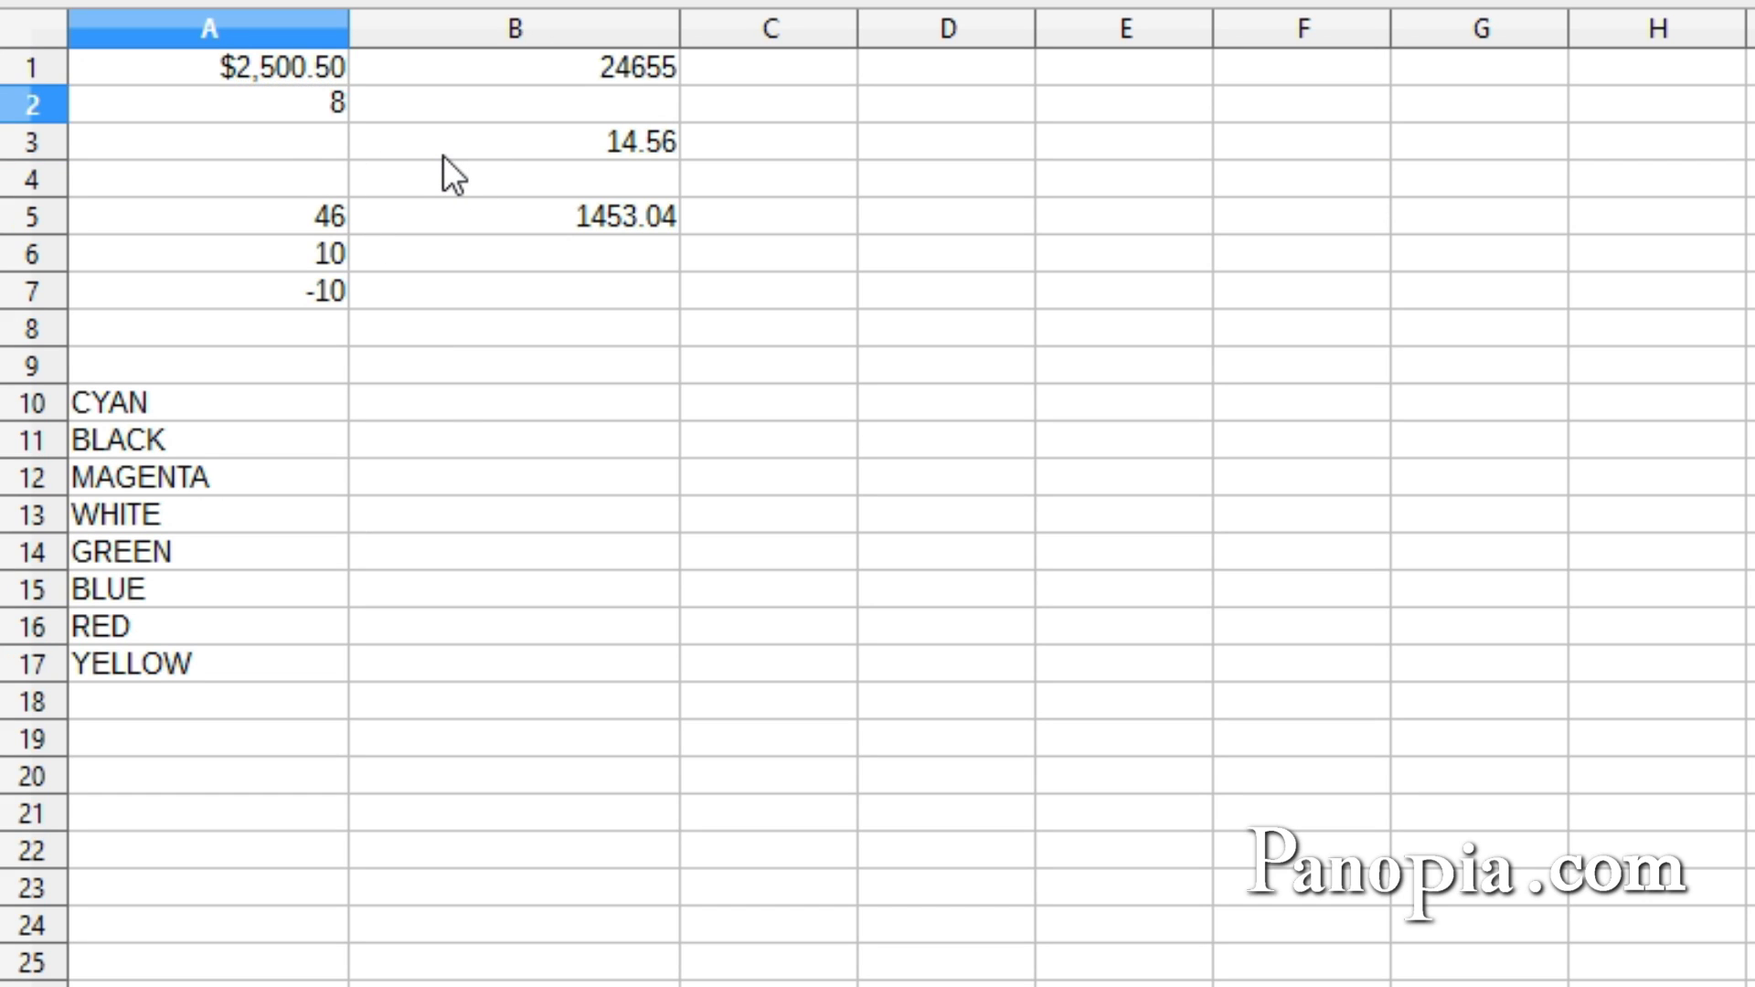
pyautogui.write('.9')
pyautogui.press('Return')
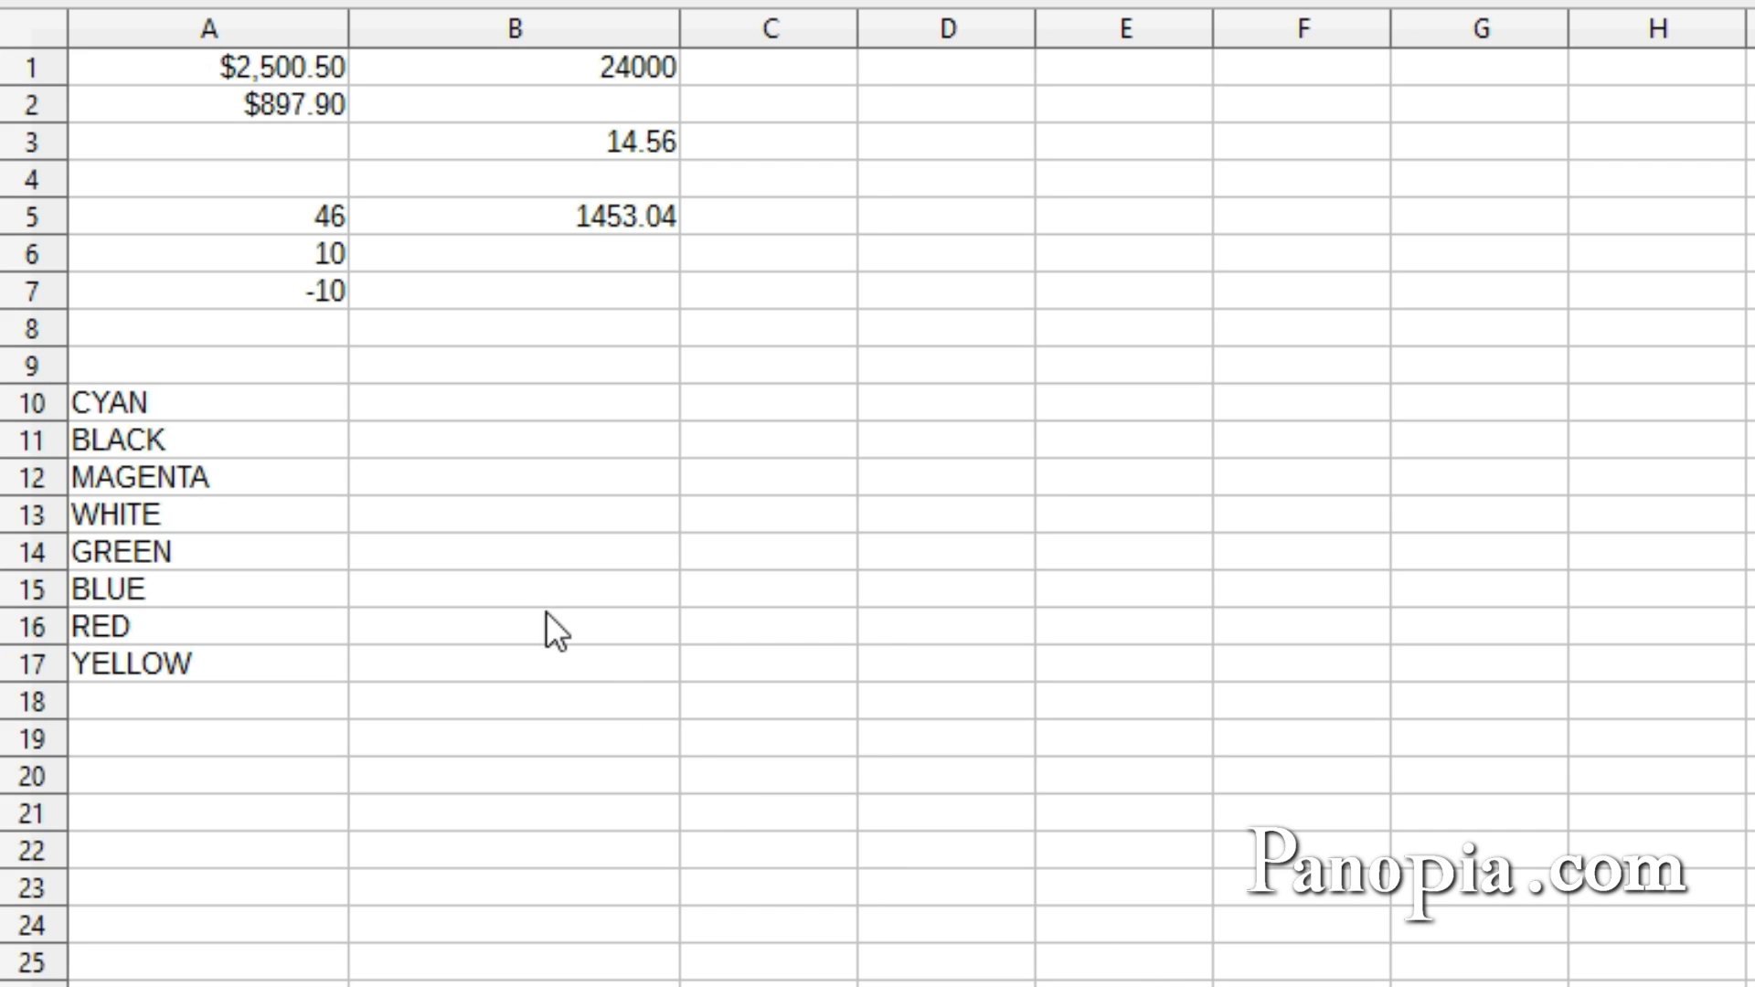
# Step: Give B1 the user-defined format code #,\K so 24000 displays as 24K
pyautogui.rightClick(583, 67)
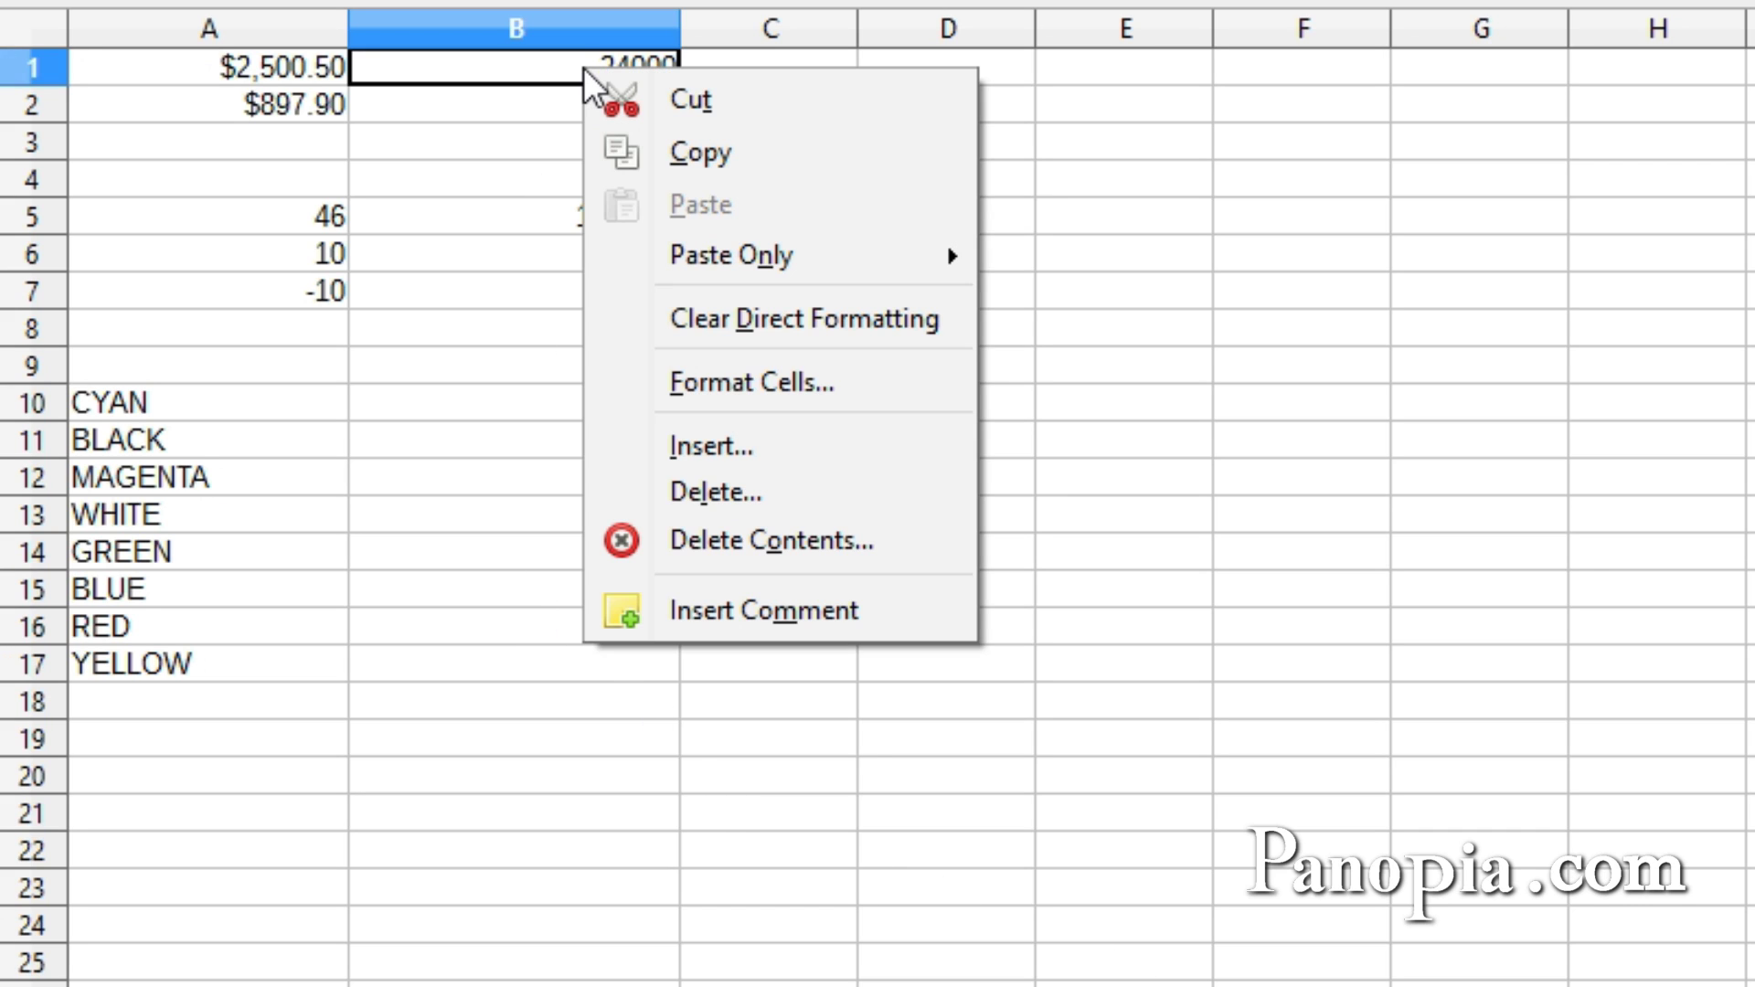
pyautogui.click(740, 375)
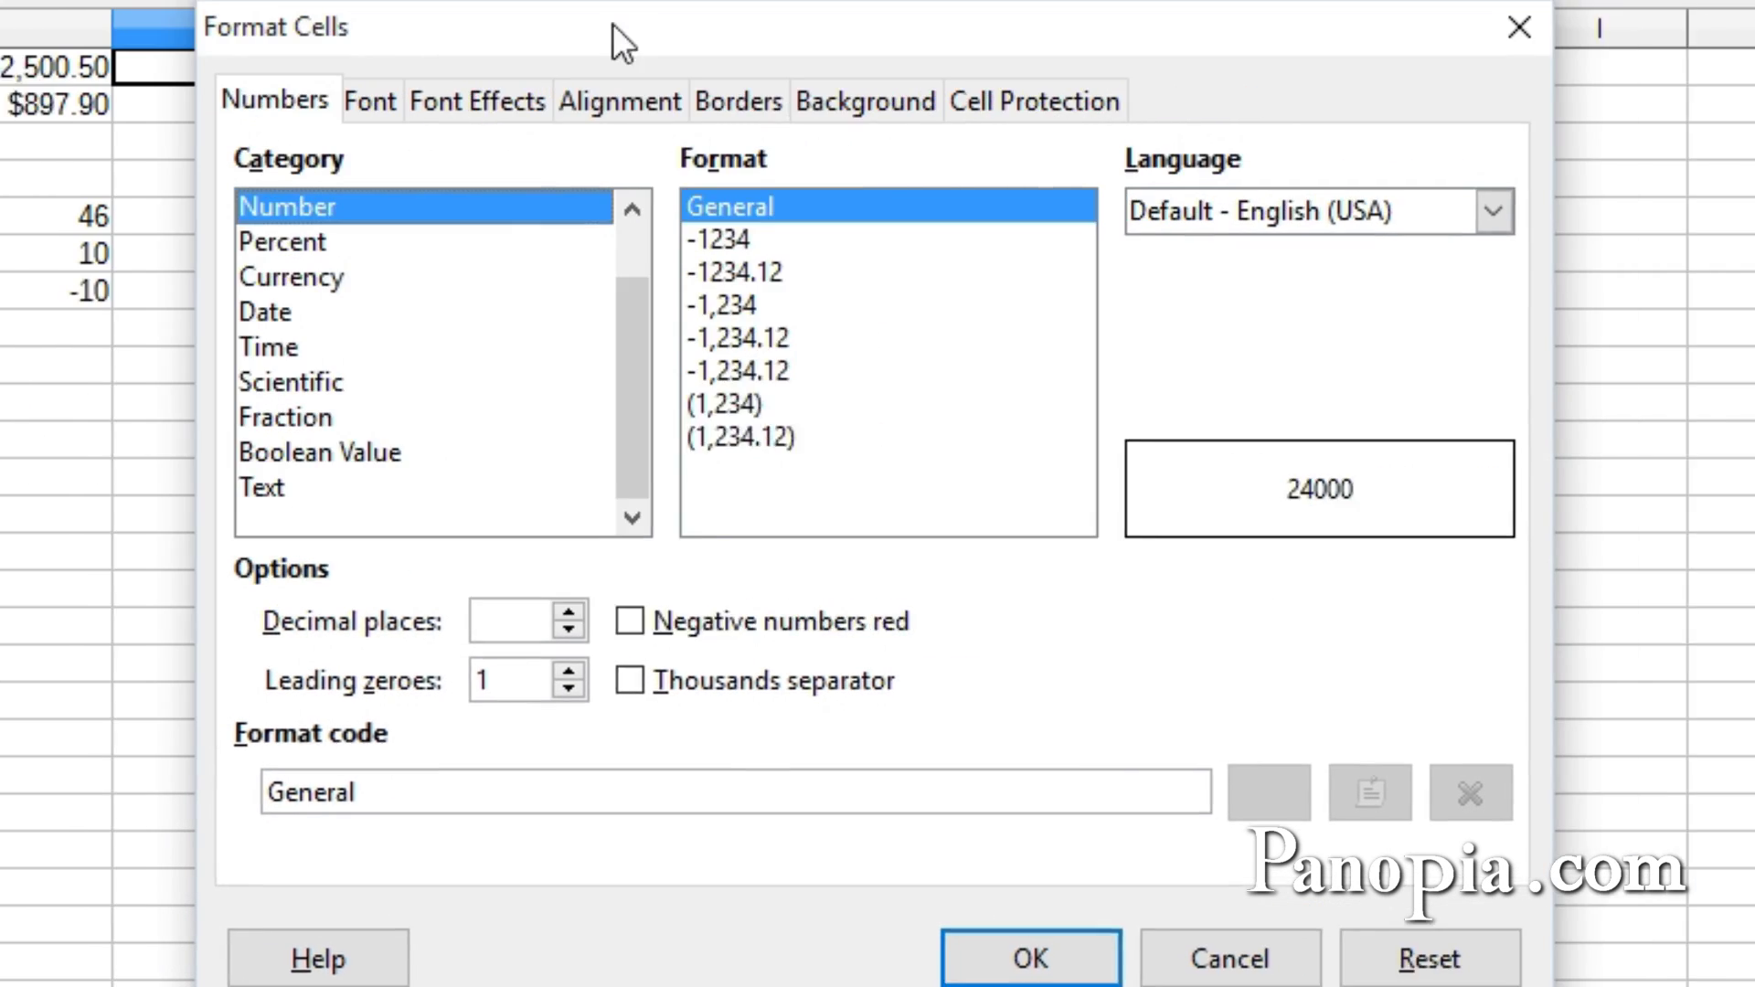
pyautogui.moveTo(819, 36); pyautogui.dragTo(1079, 35)
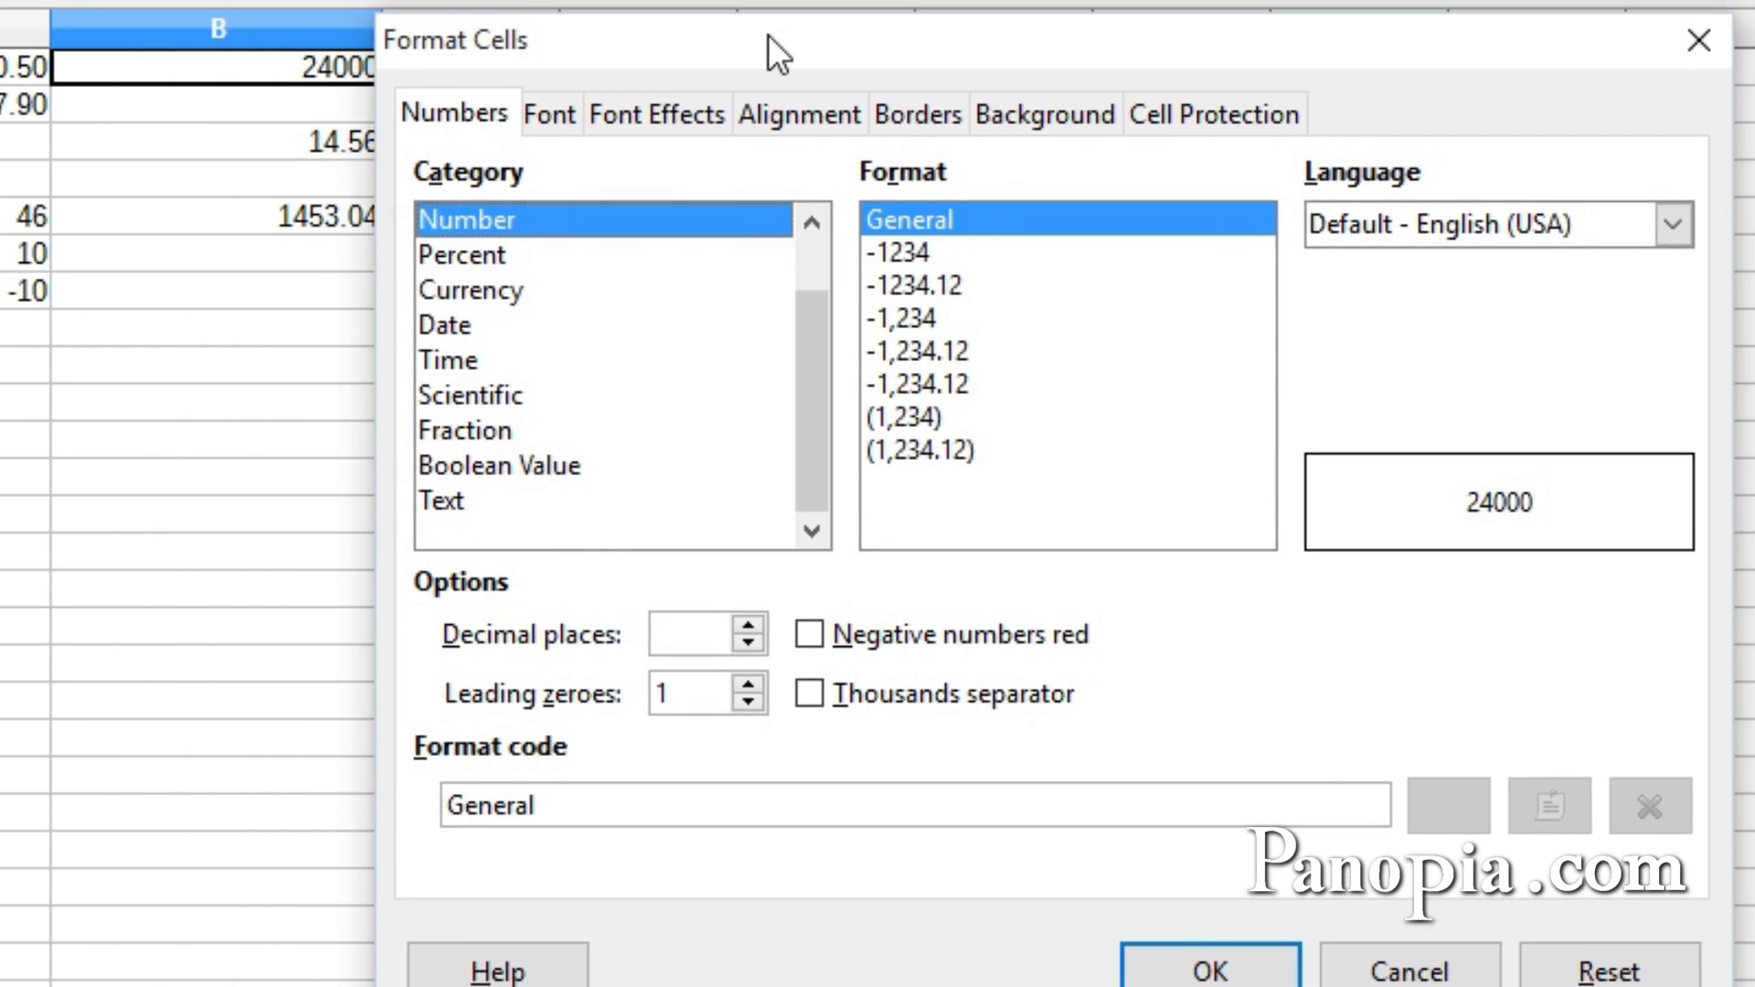
pyautogui.moveTo(782, 33); pyautogui.dragTo(776, 25)
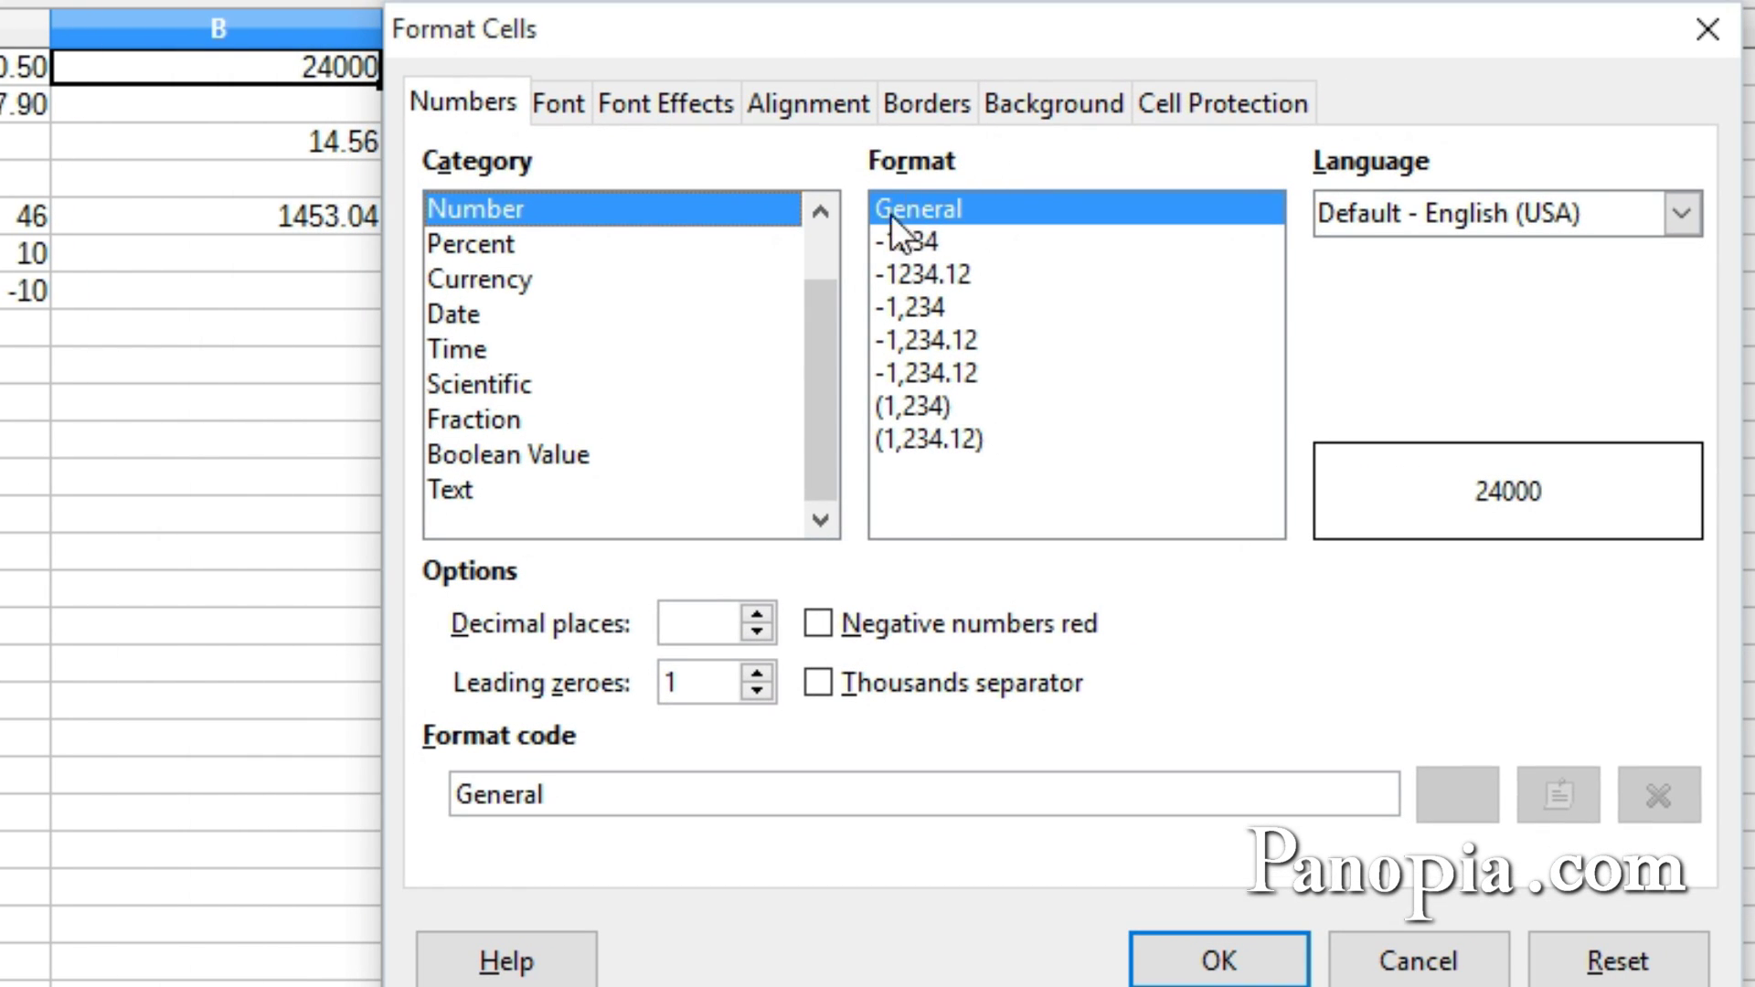
pyautogui.moveTo(548, 791); pyautogui.dragTo(393, 776)
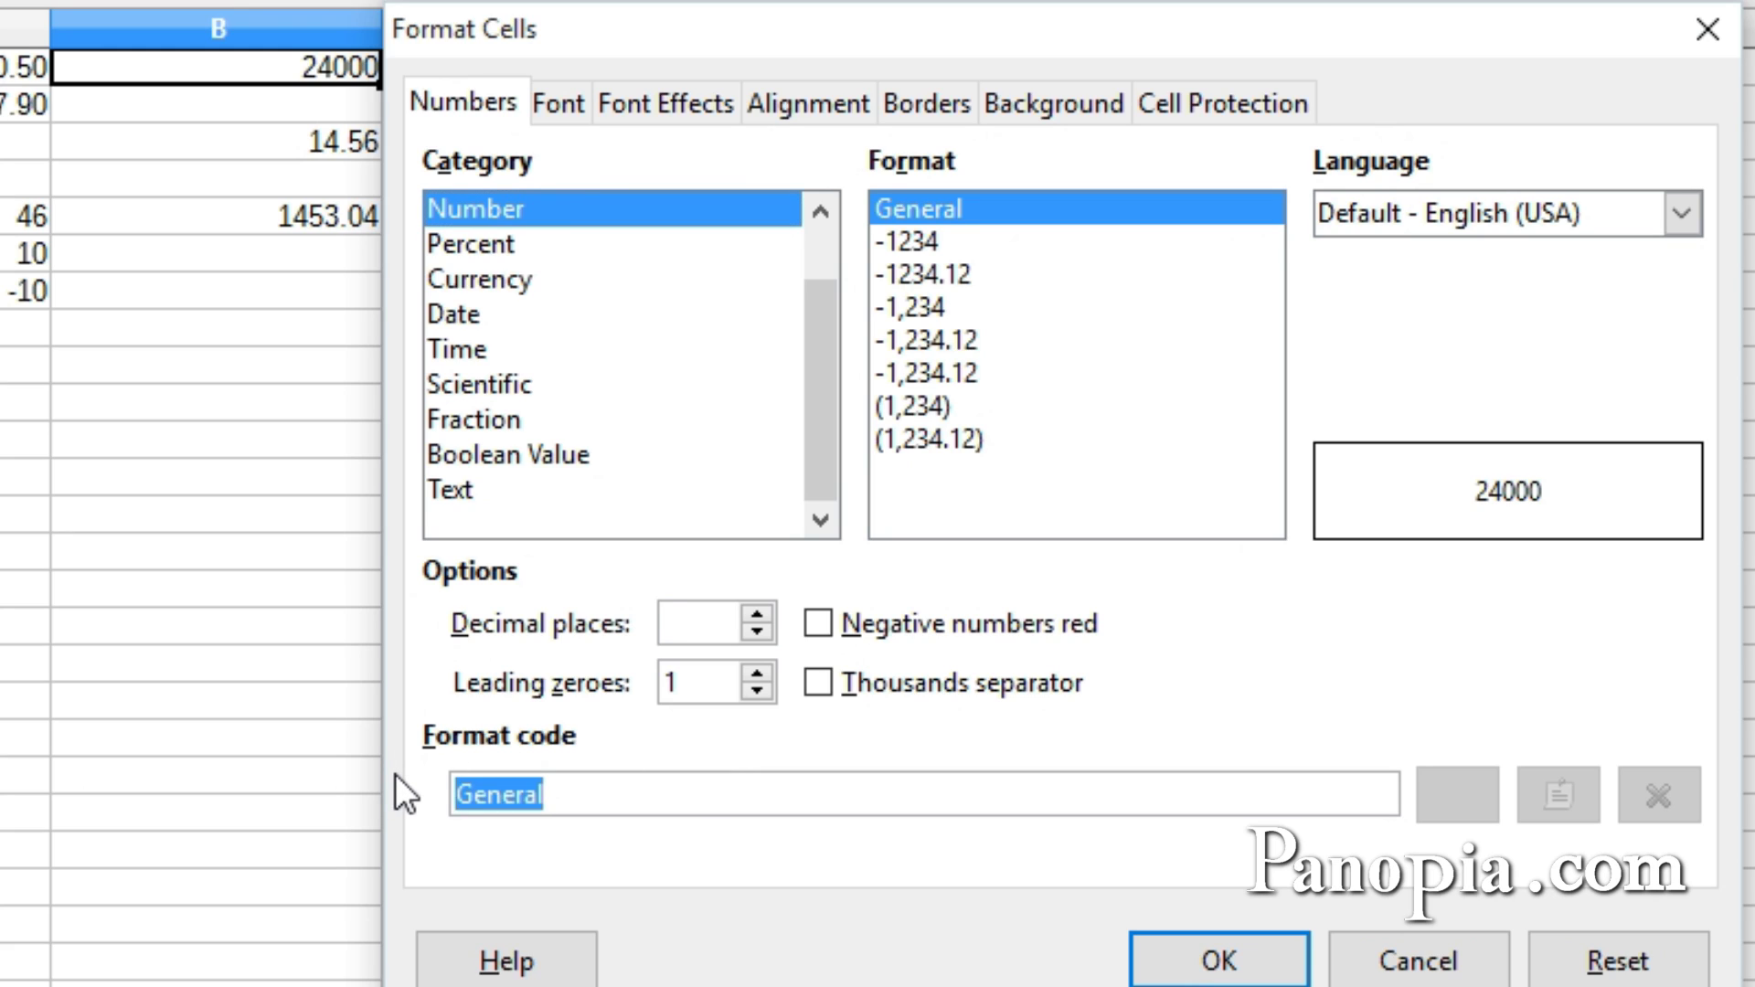
pyautogui.press('BackSpace')
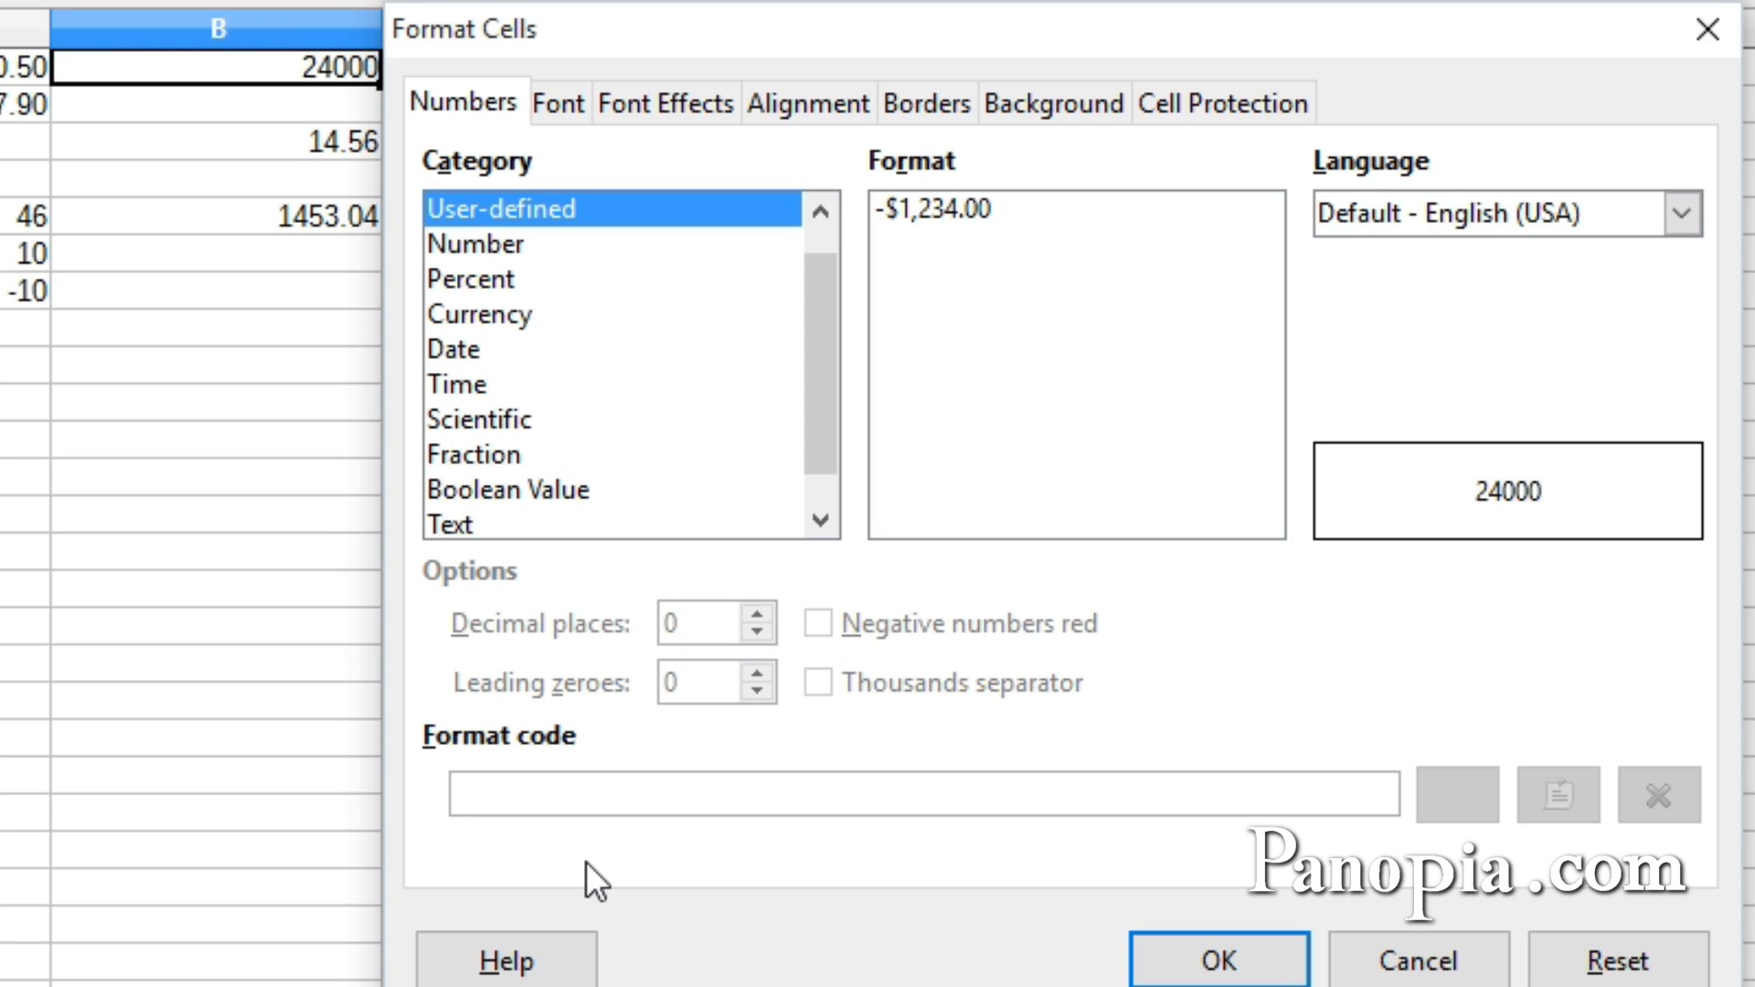
pyautogui.write('#,')
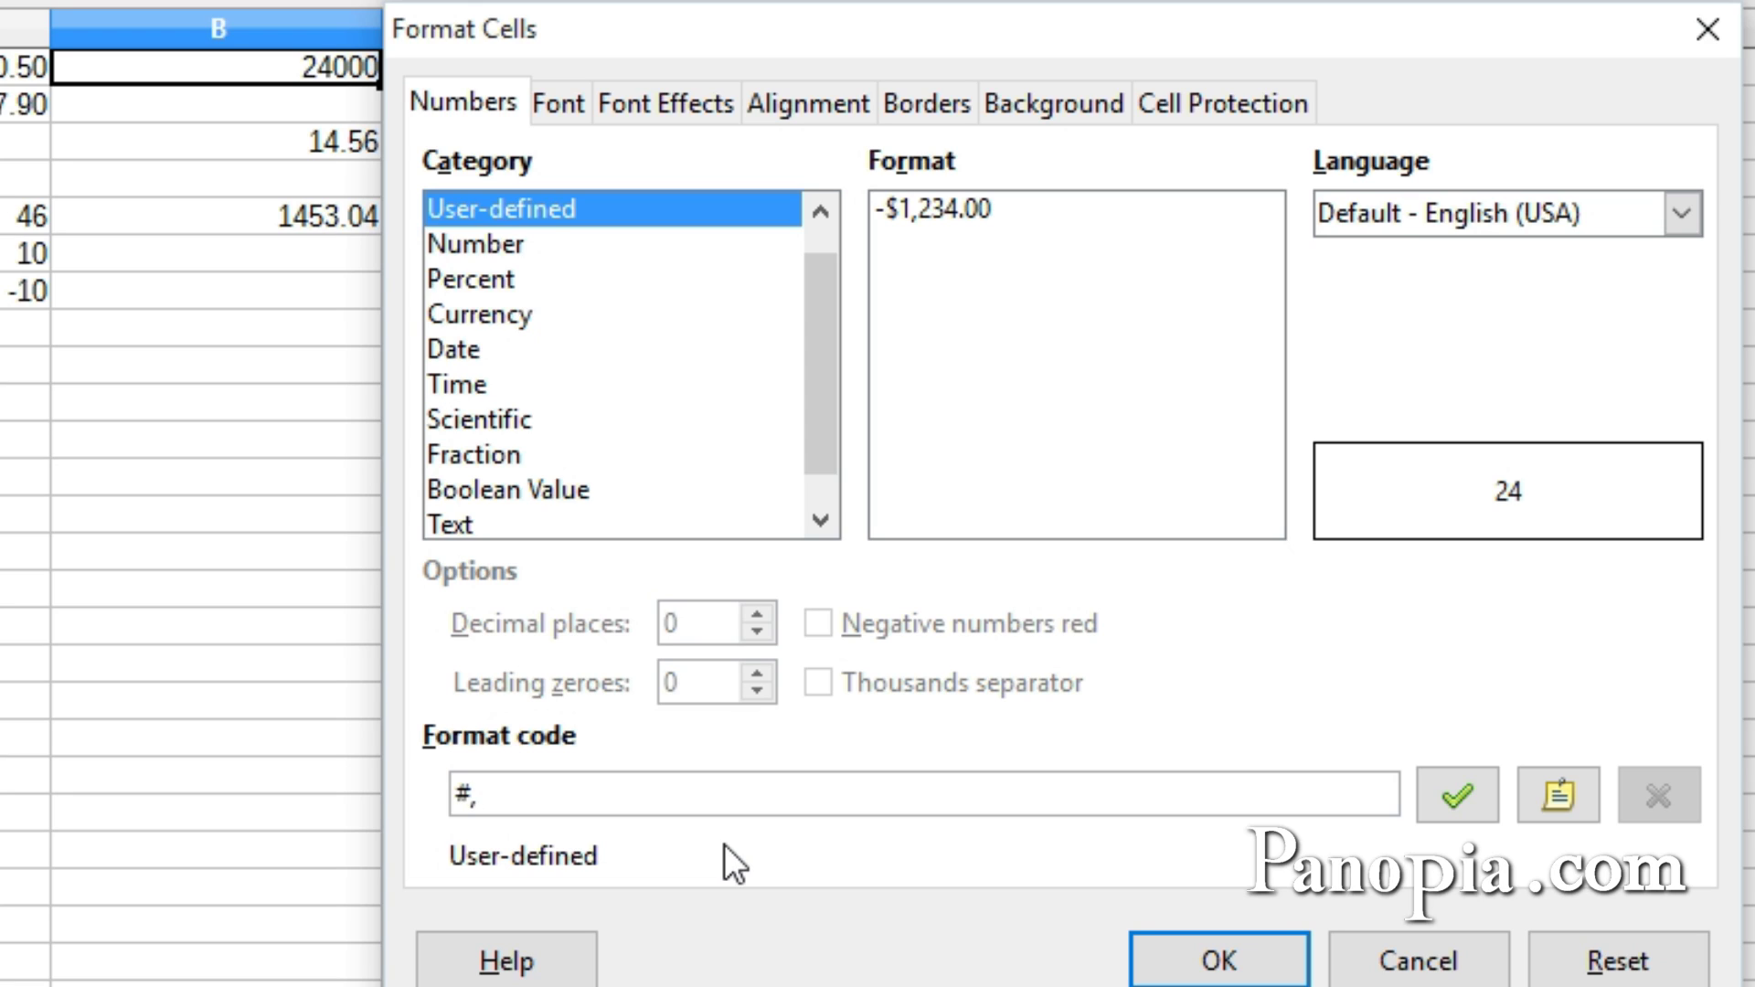
pyautogui.write('\\K')
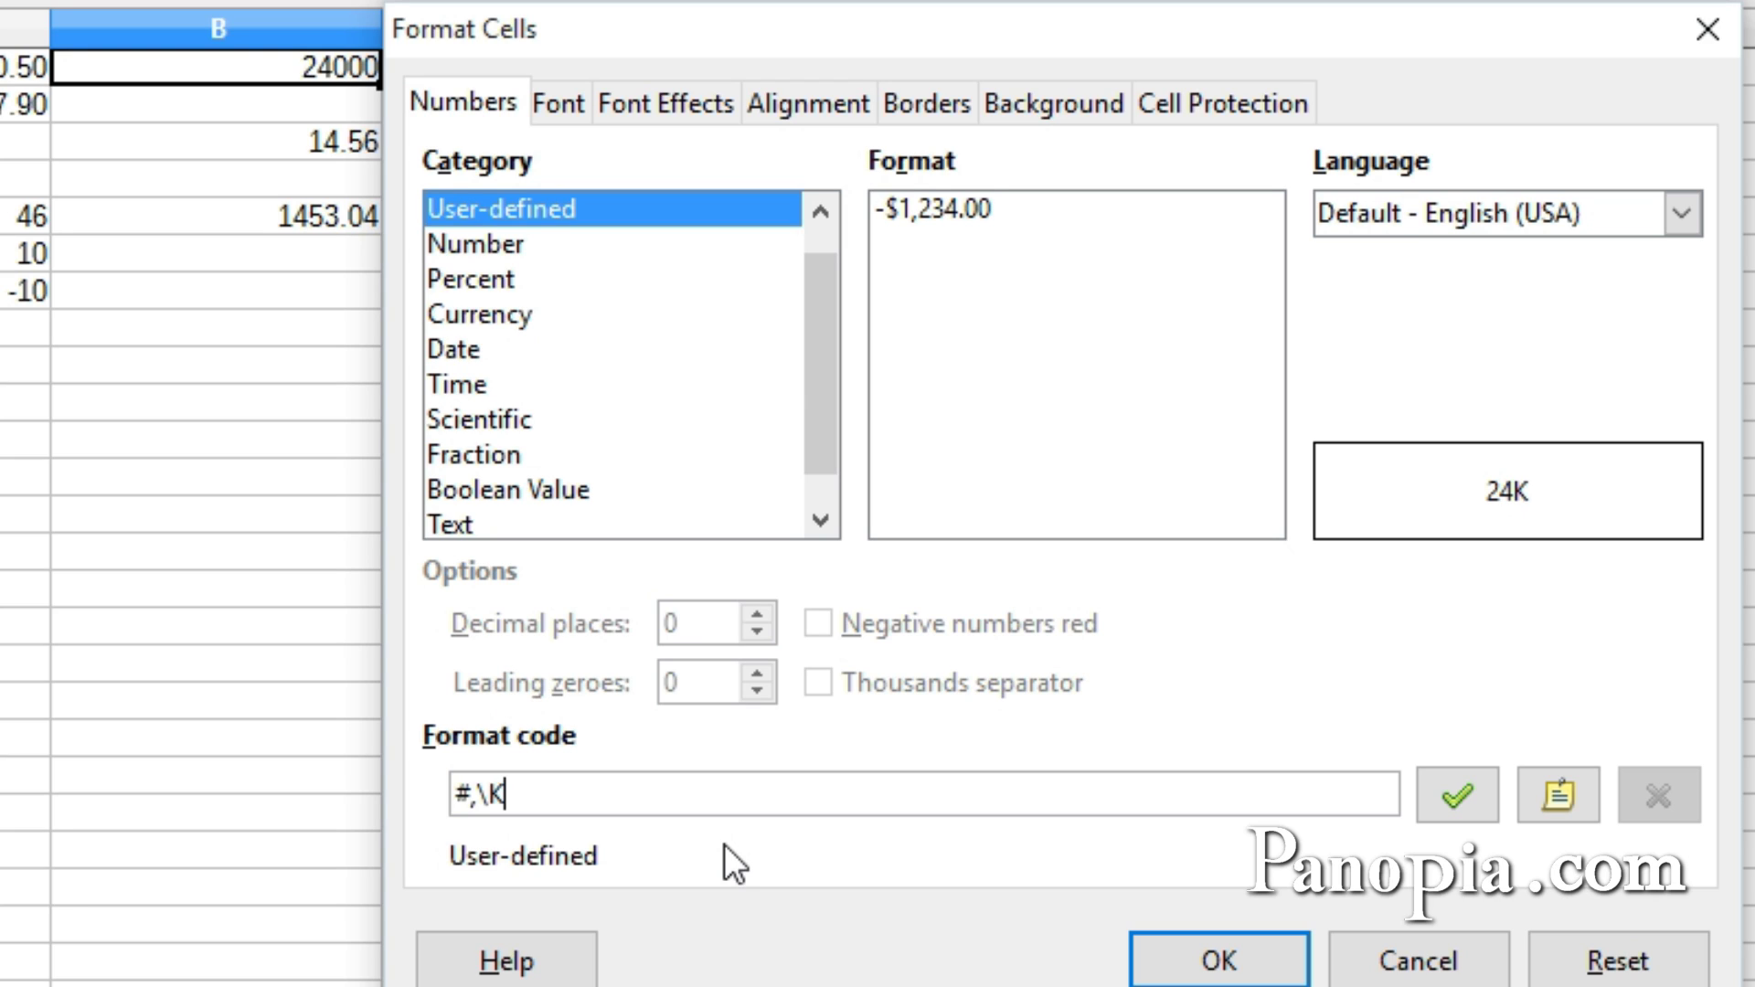
pyautogui.click(1220, 961)
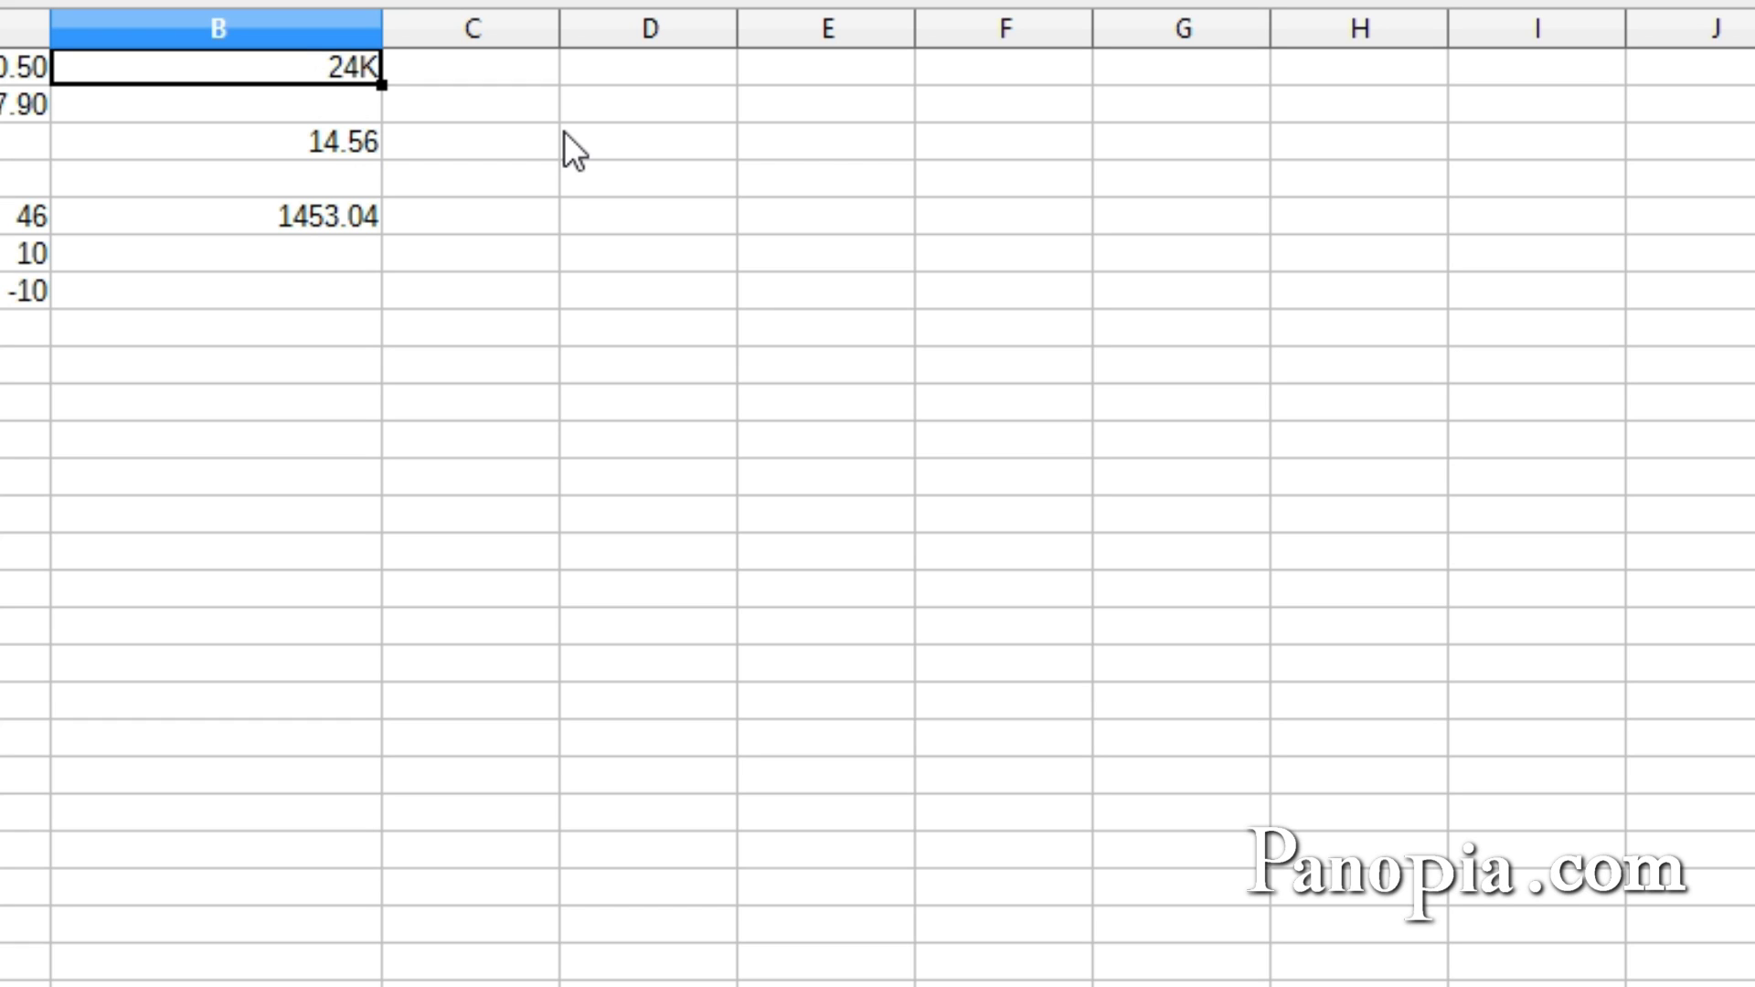
# Step: Enter 24655 in B1, which displays rounded as 25K
pyautogui.write('24')
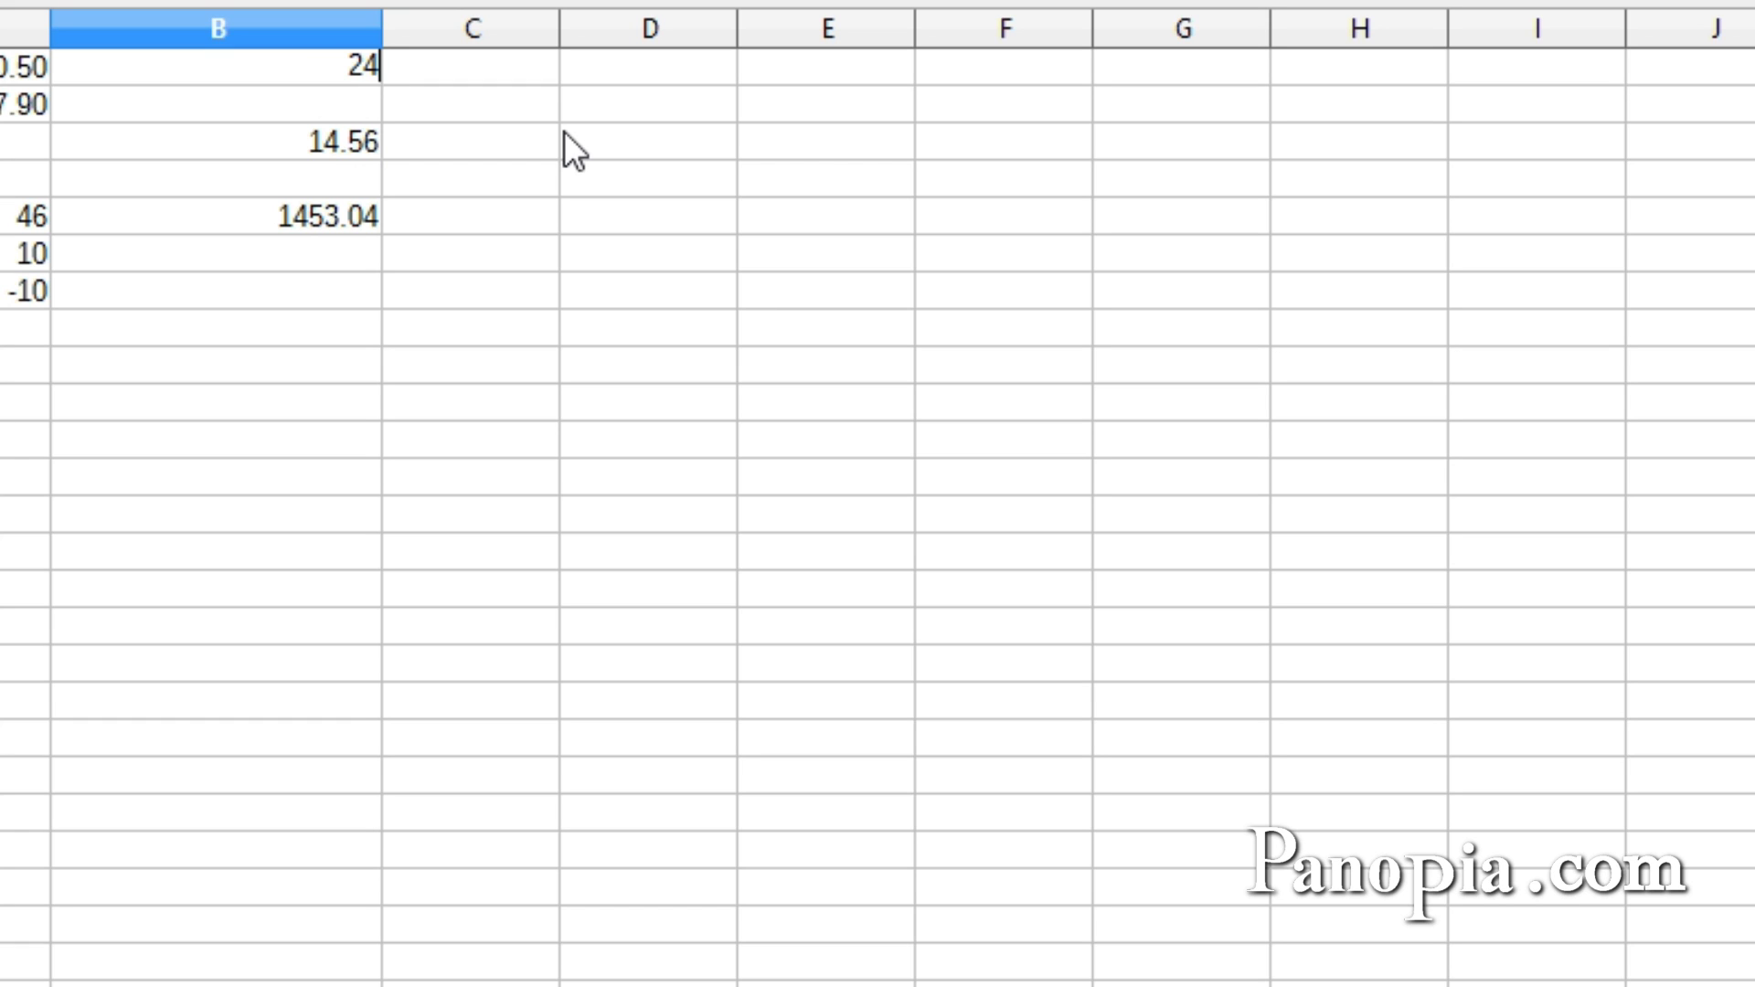
pyautogui.write('655')
pyautogui.press('Return')
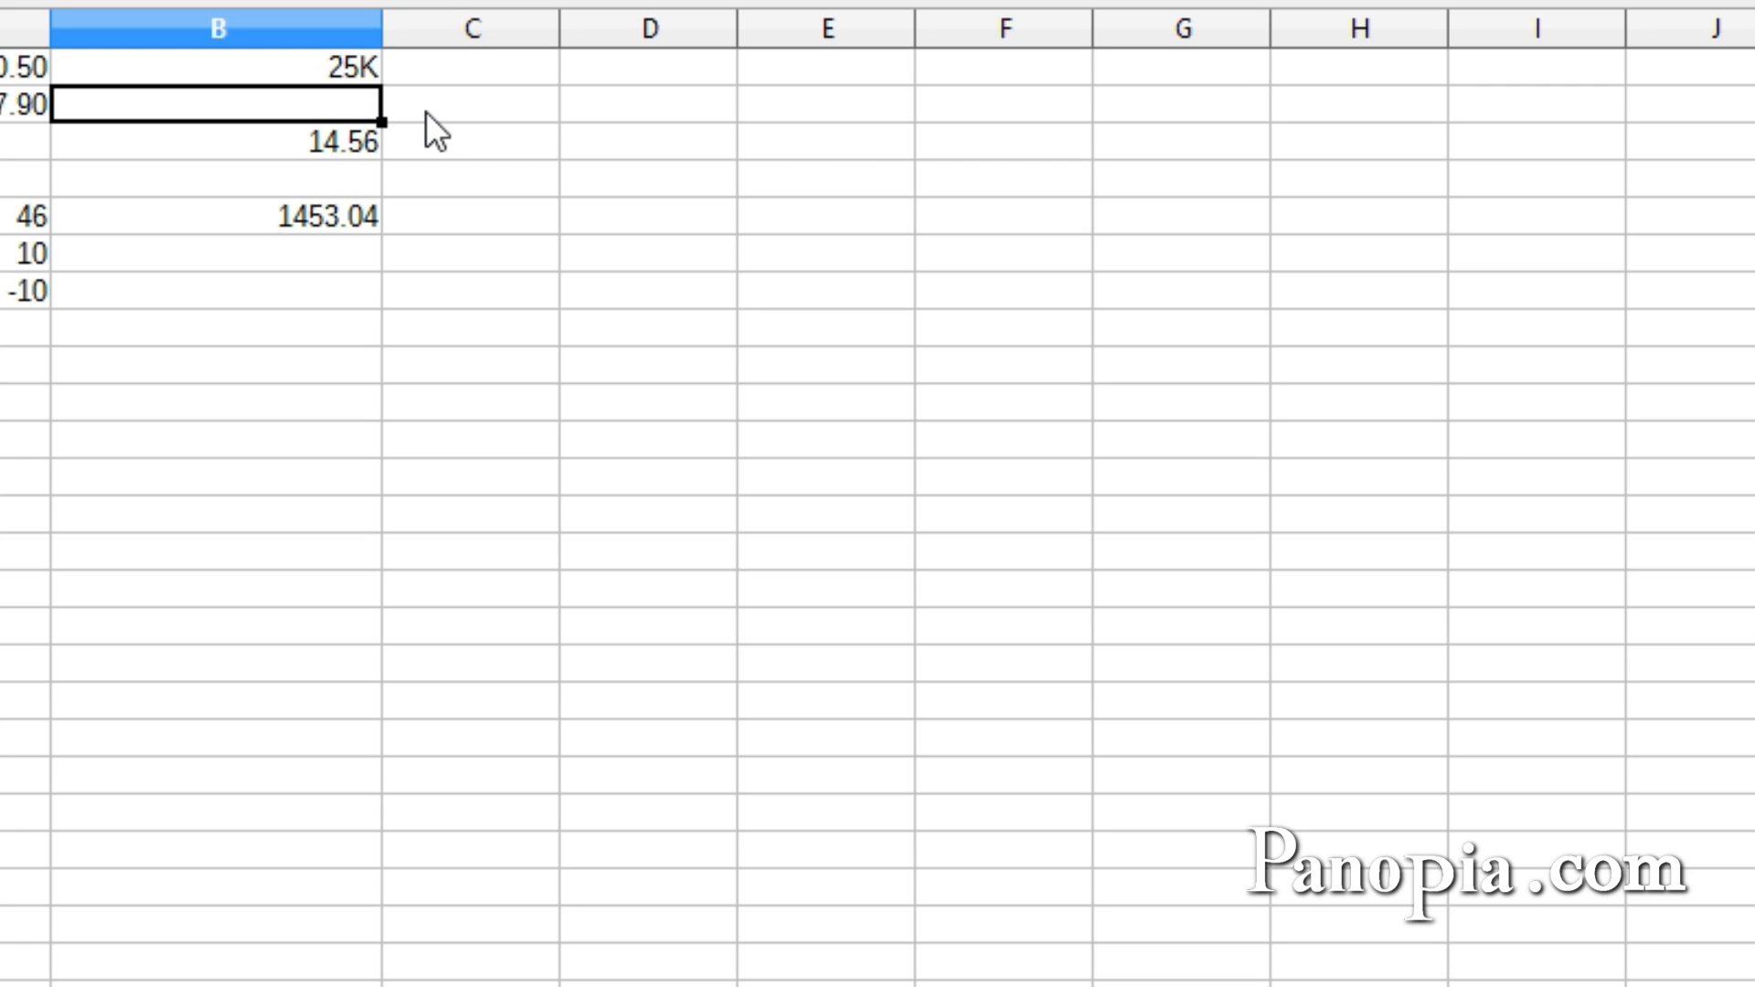
# Step: Replace General with the format code #.00 "Meters" for the 14.56 cell
pyautogui.rightClick(341, 141)
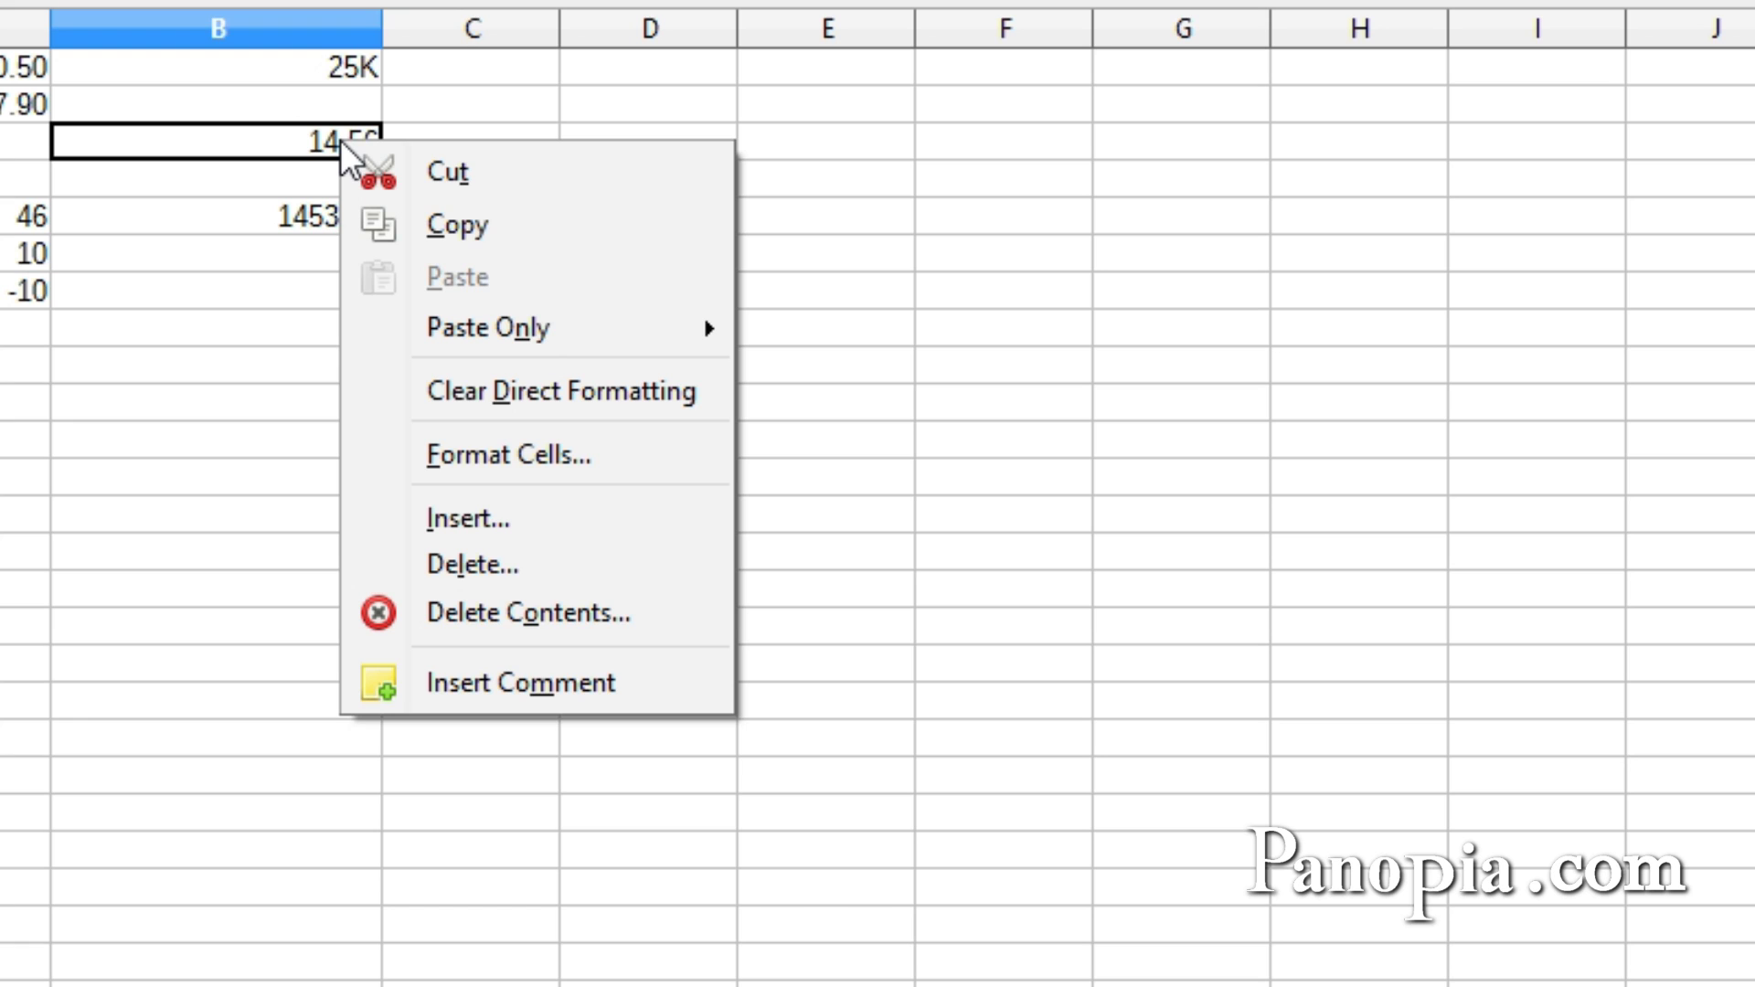
pyautogui.click(499, 455)
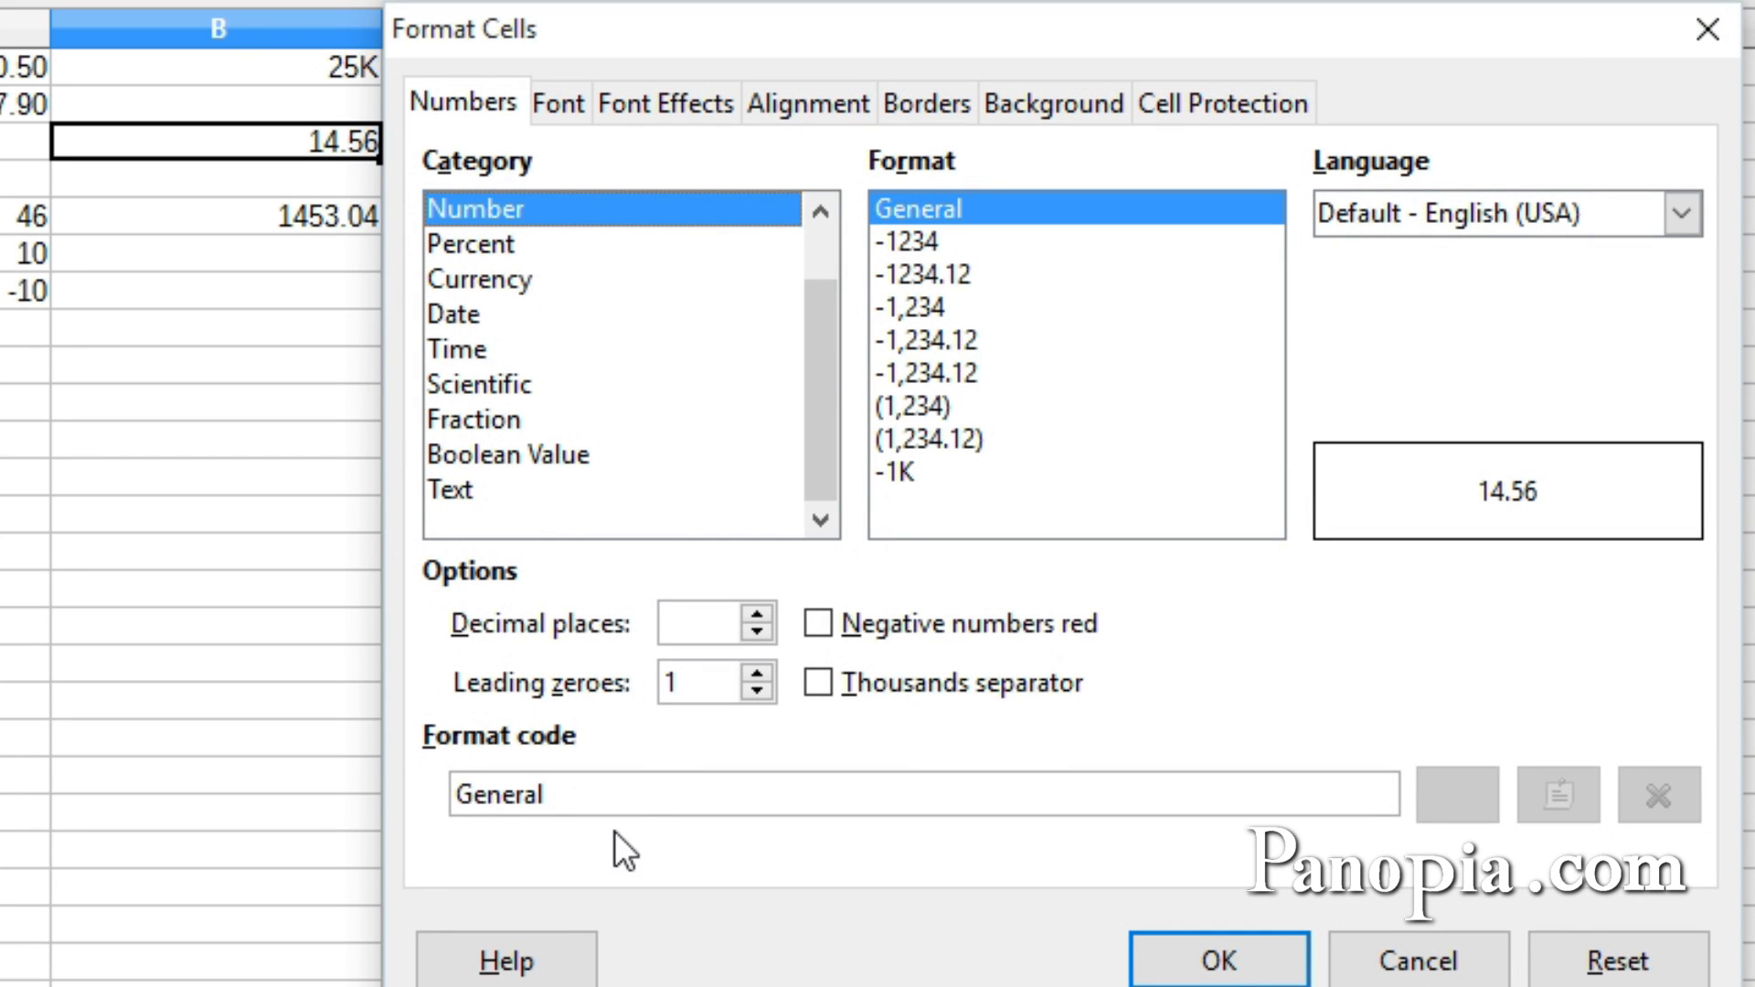
pyautogui.moveTo(600, 799); pyautogui.dragTo(436, 796)
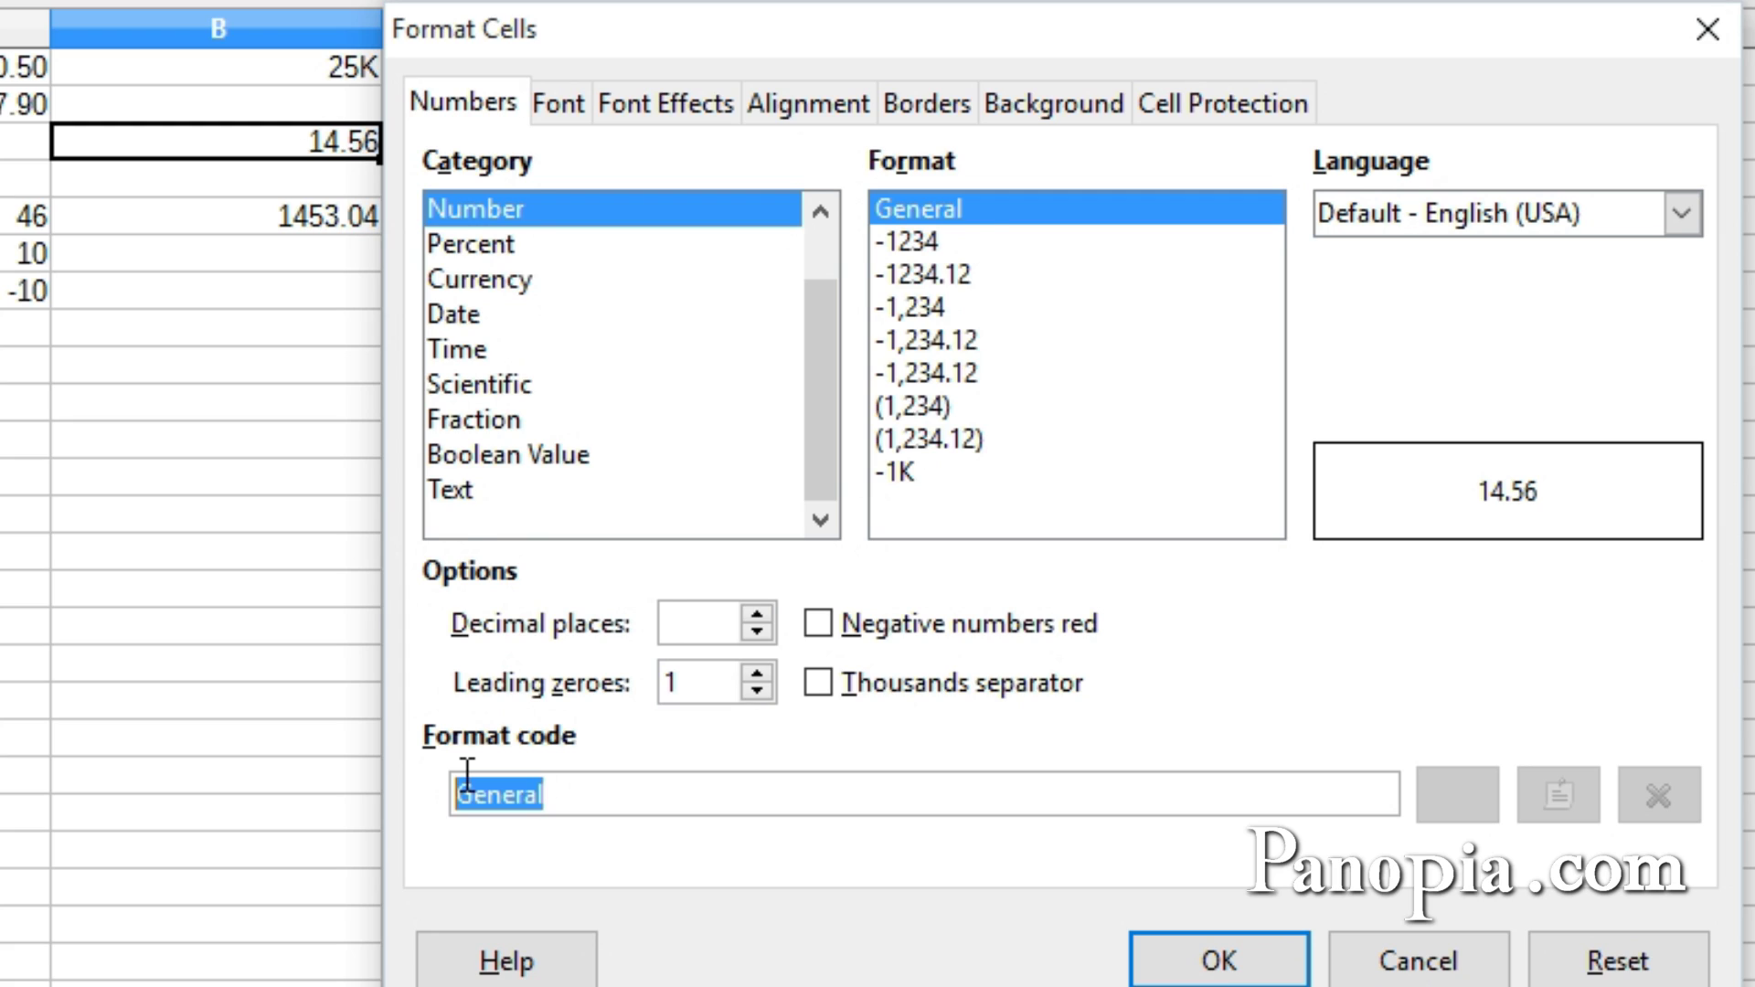
pyautogui.press('BackSpace')
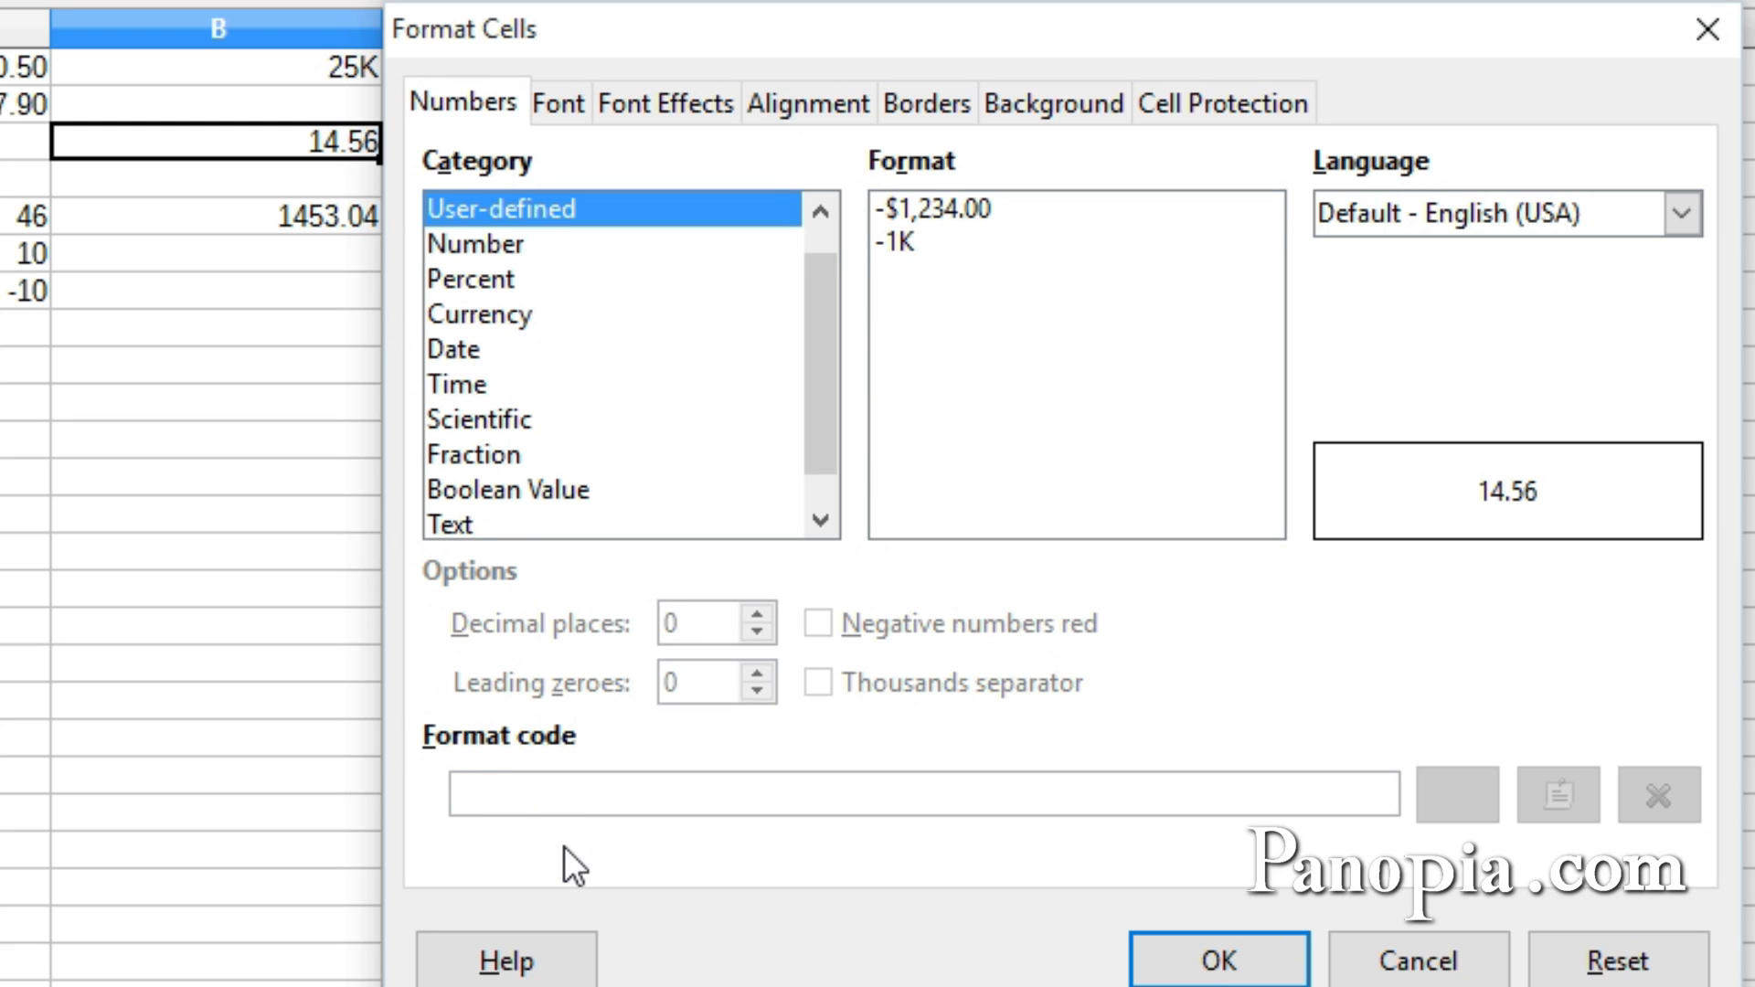
pyautogui.write('#')
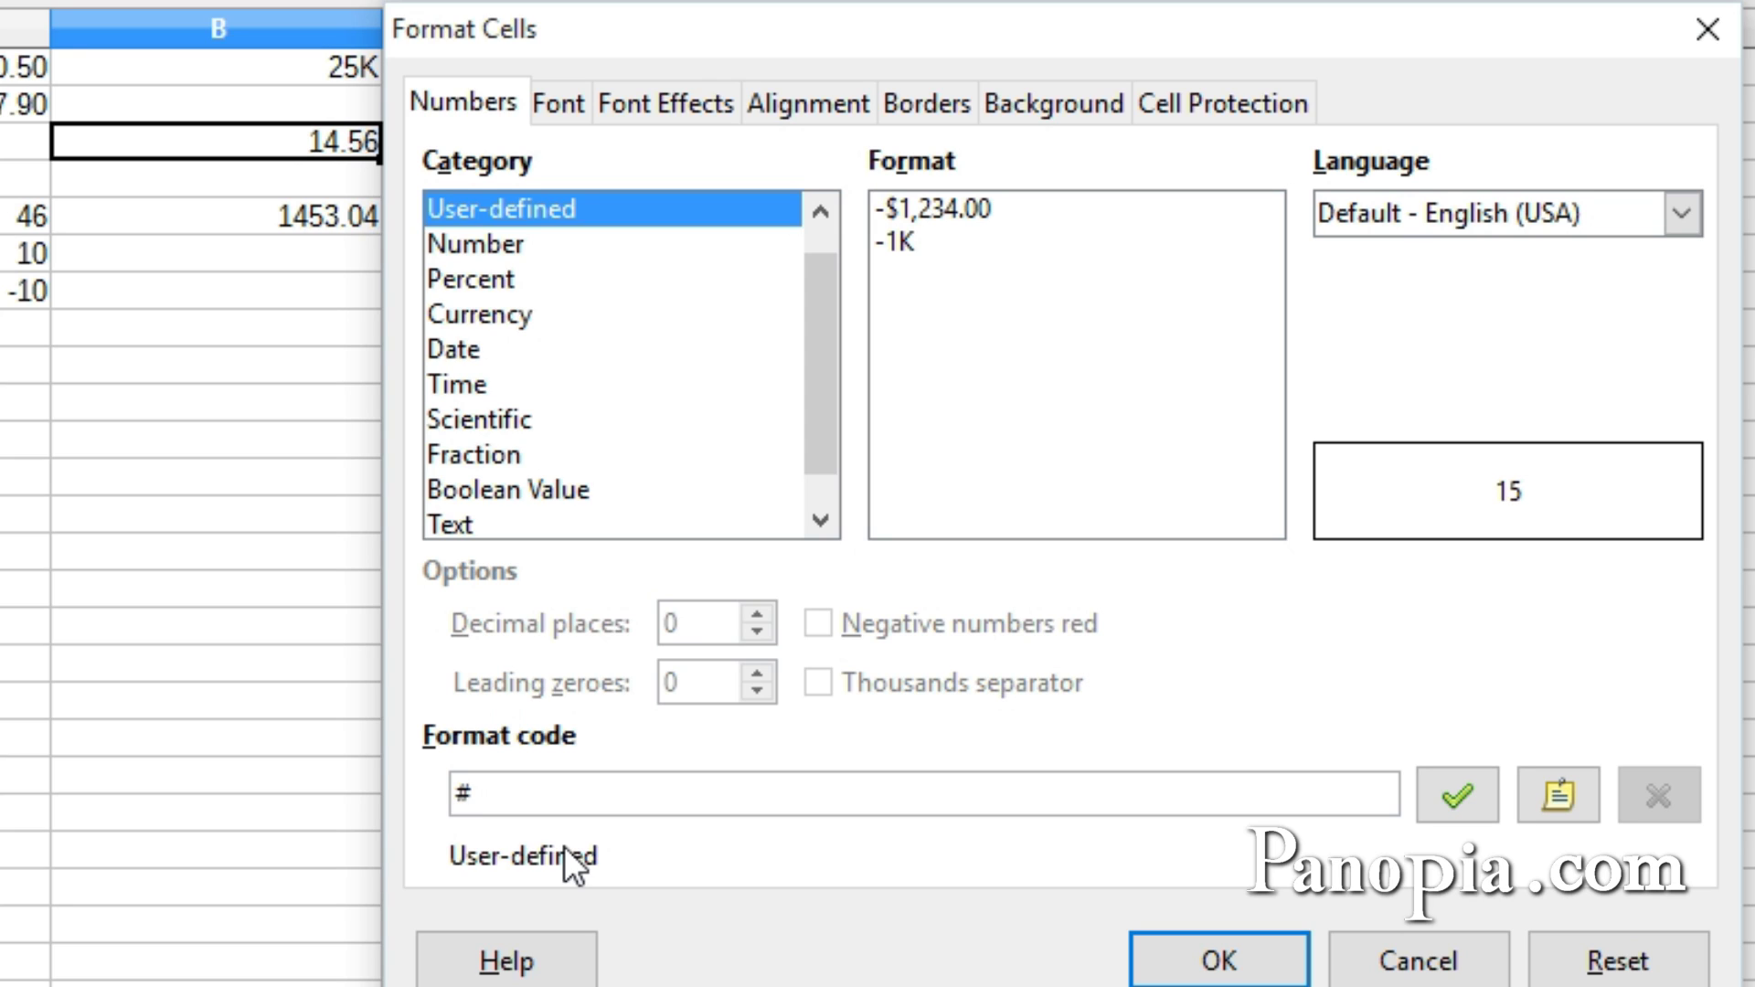
pyautogui.write('.0')
pyautogui.write('0 "')
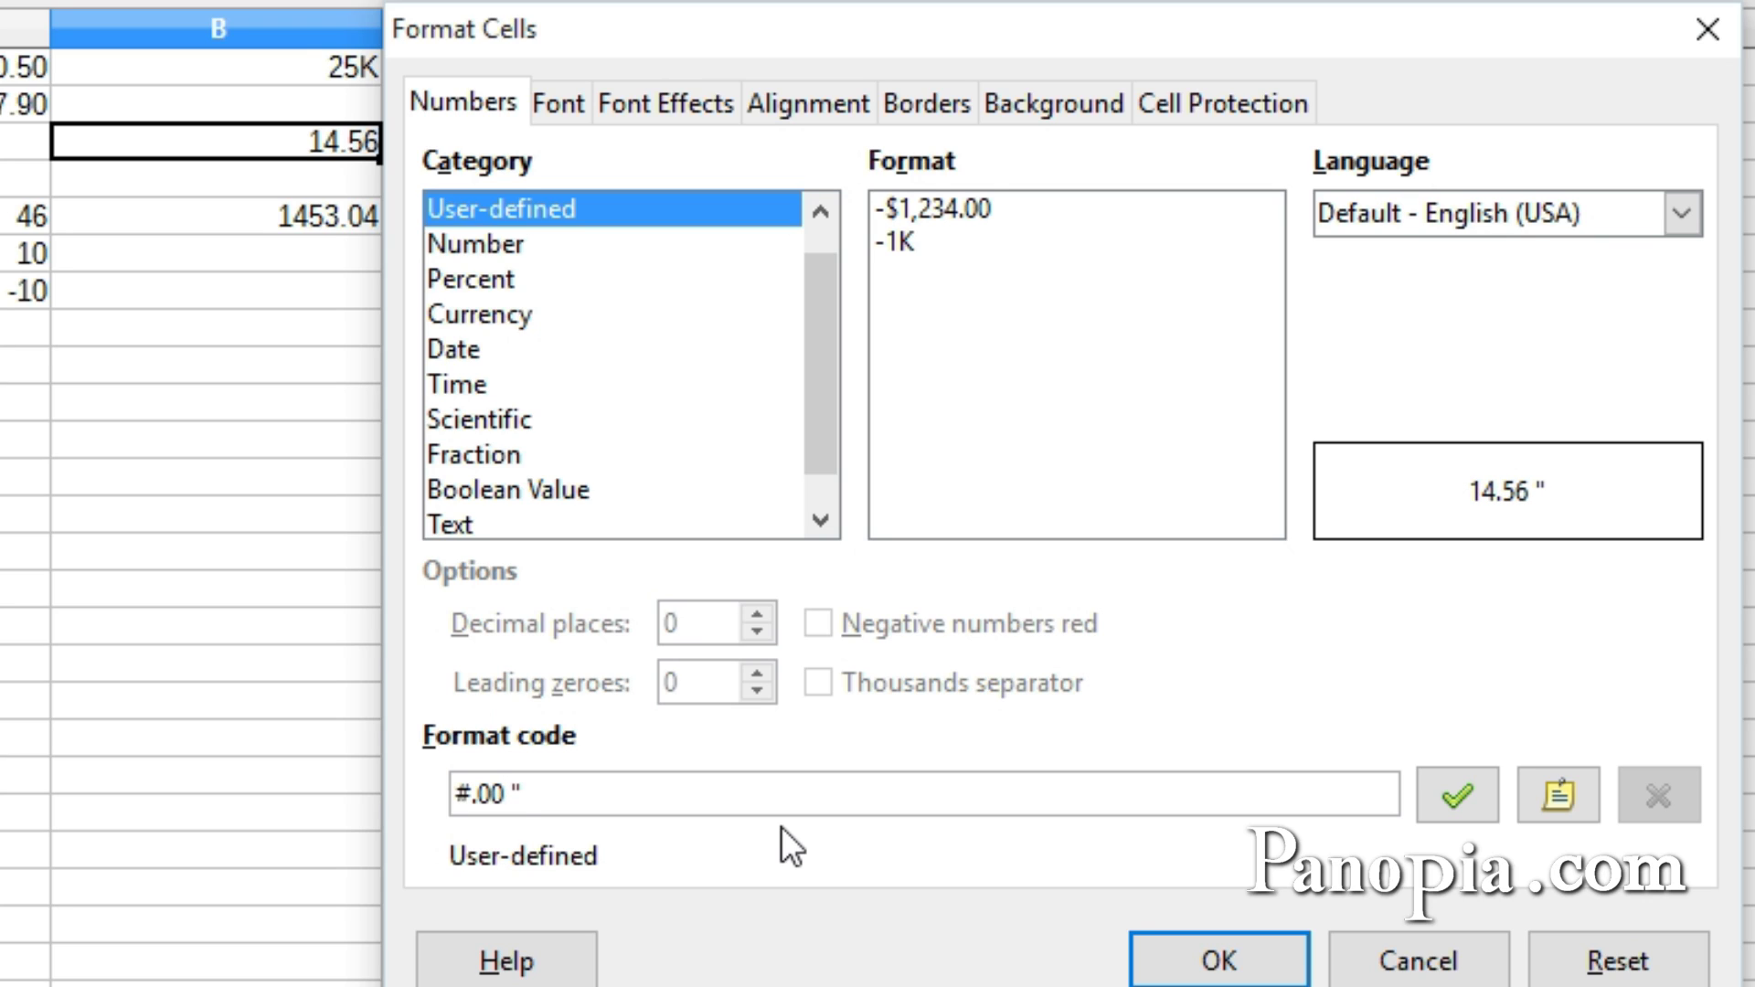
pyautogui.write('Met')
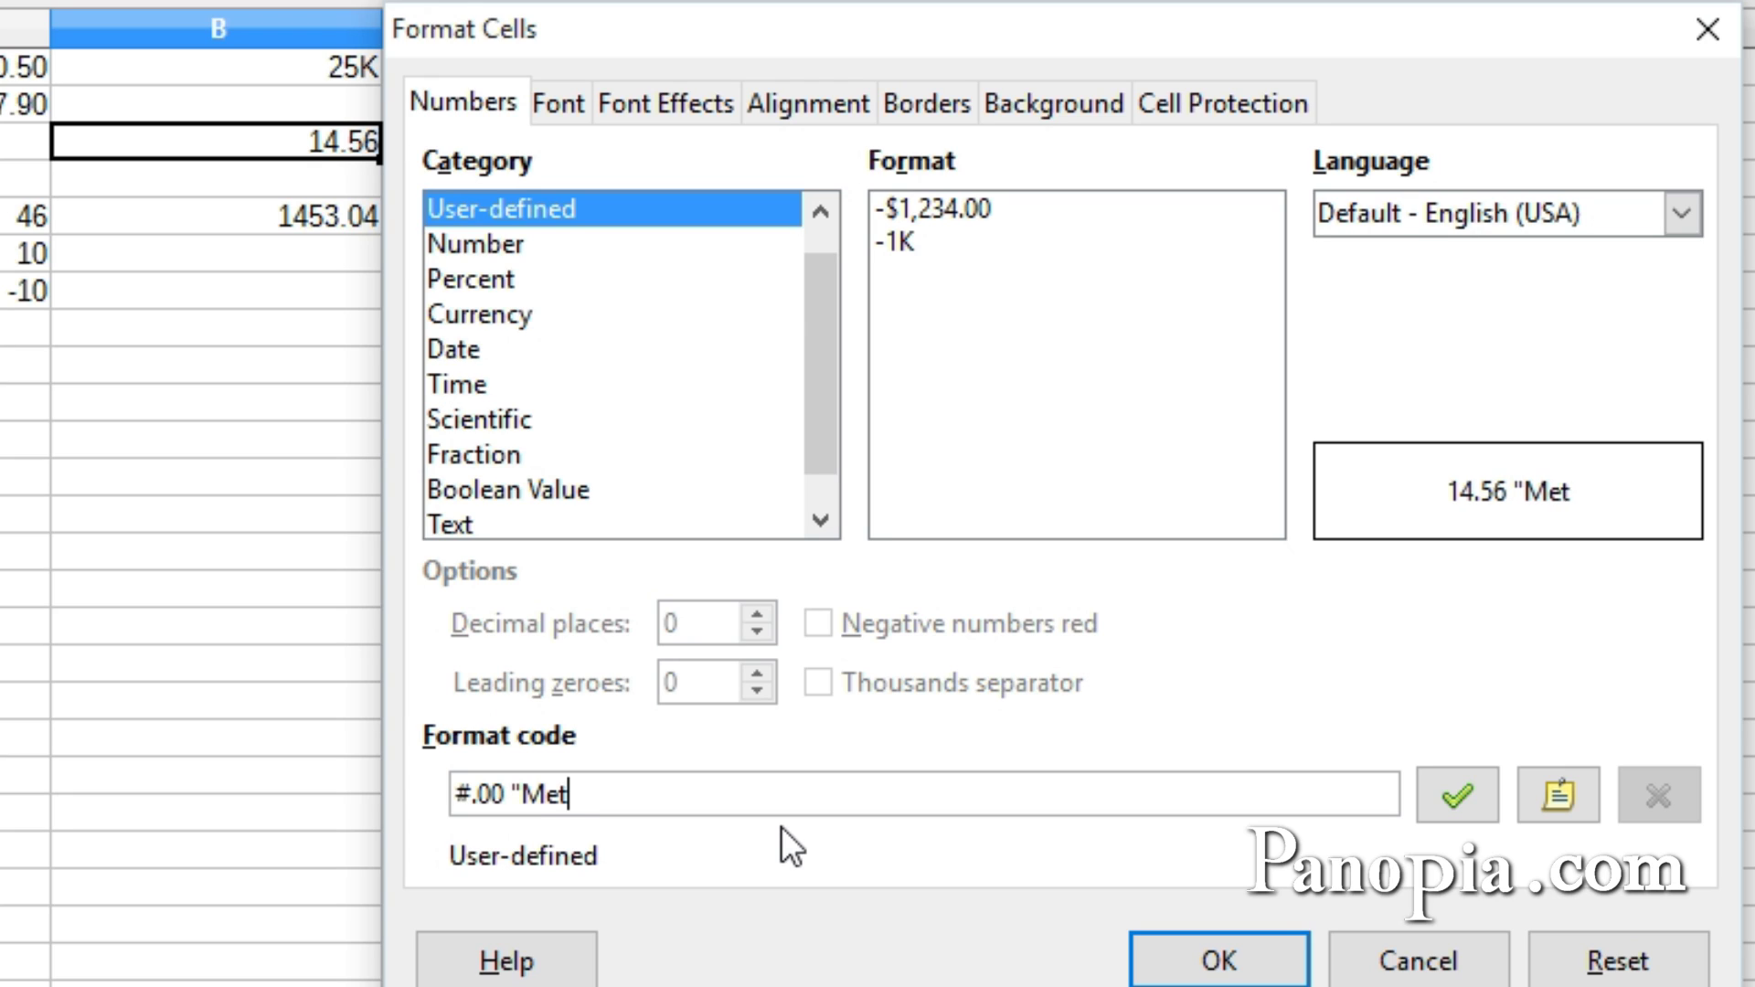
pyautogui.write('ers"')
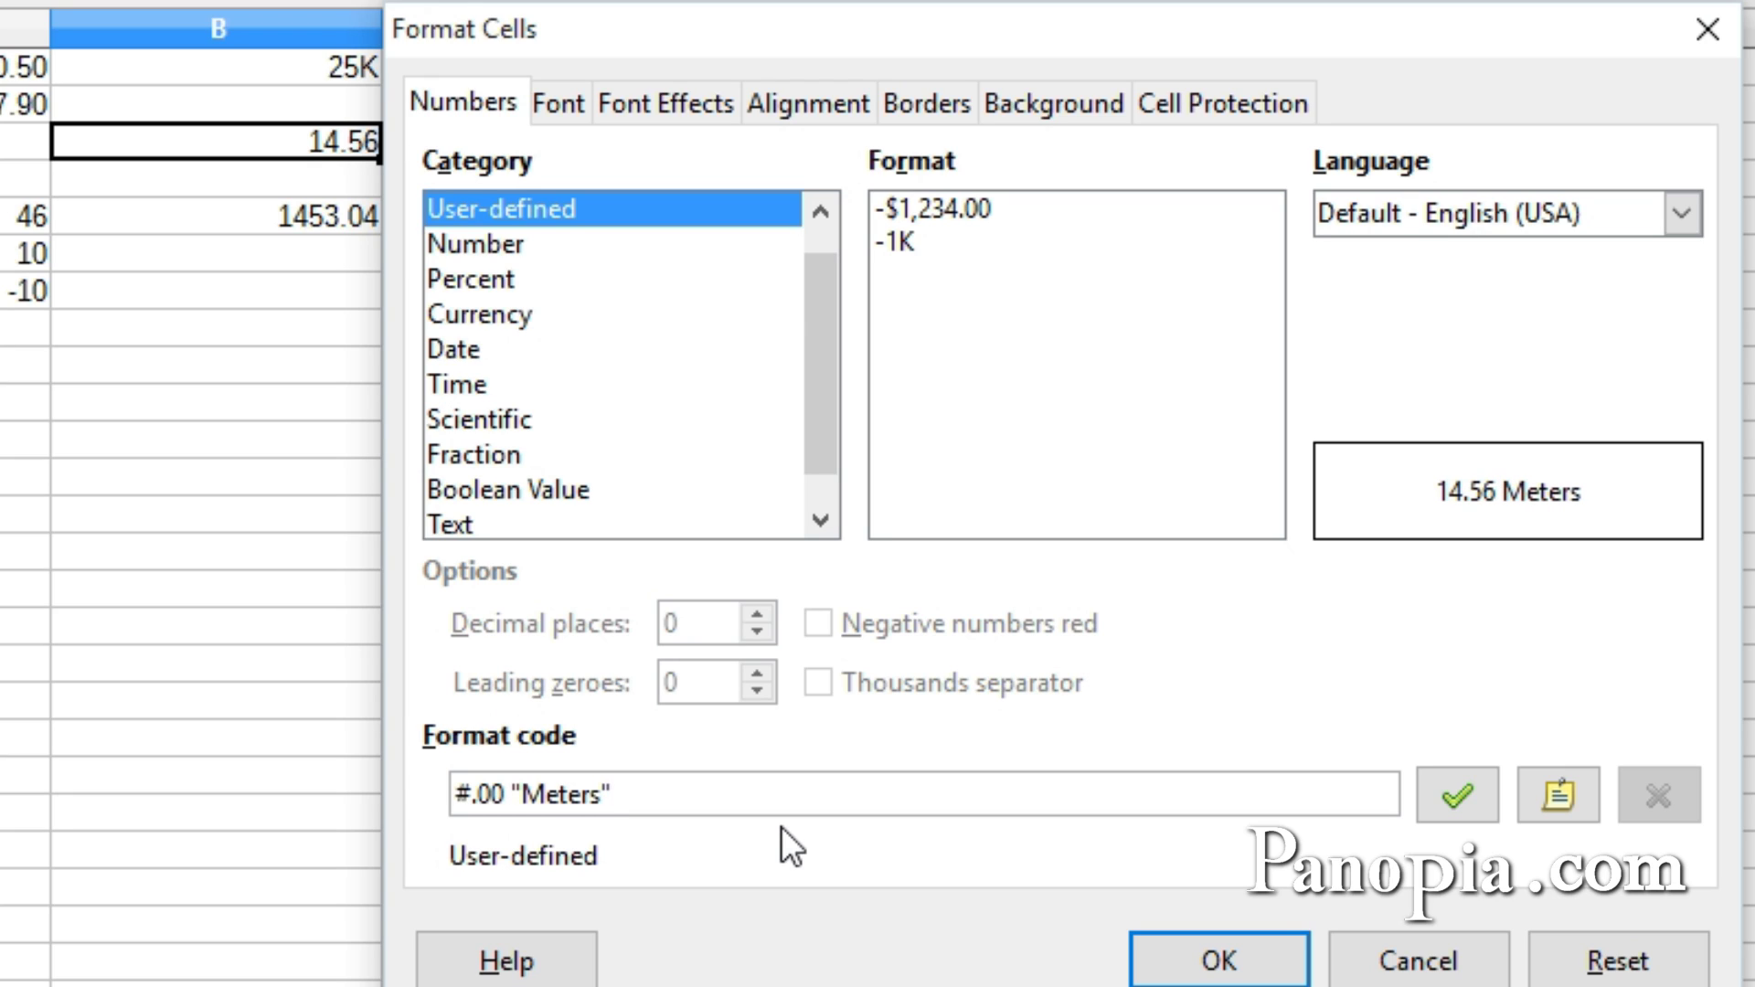
pyautogui.click(1221, 955)
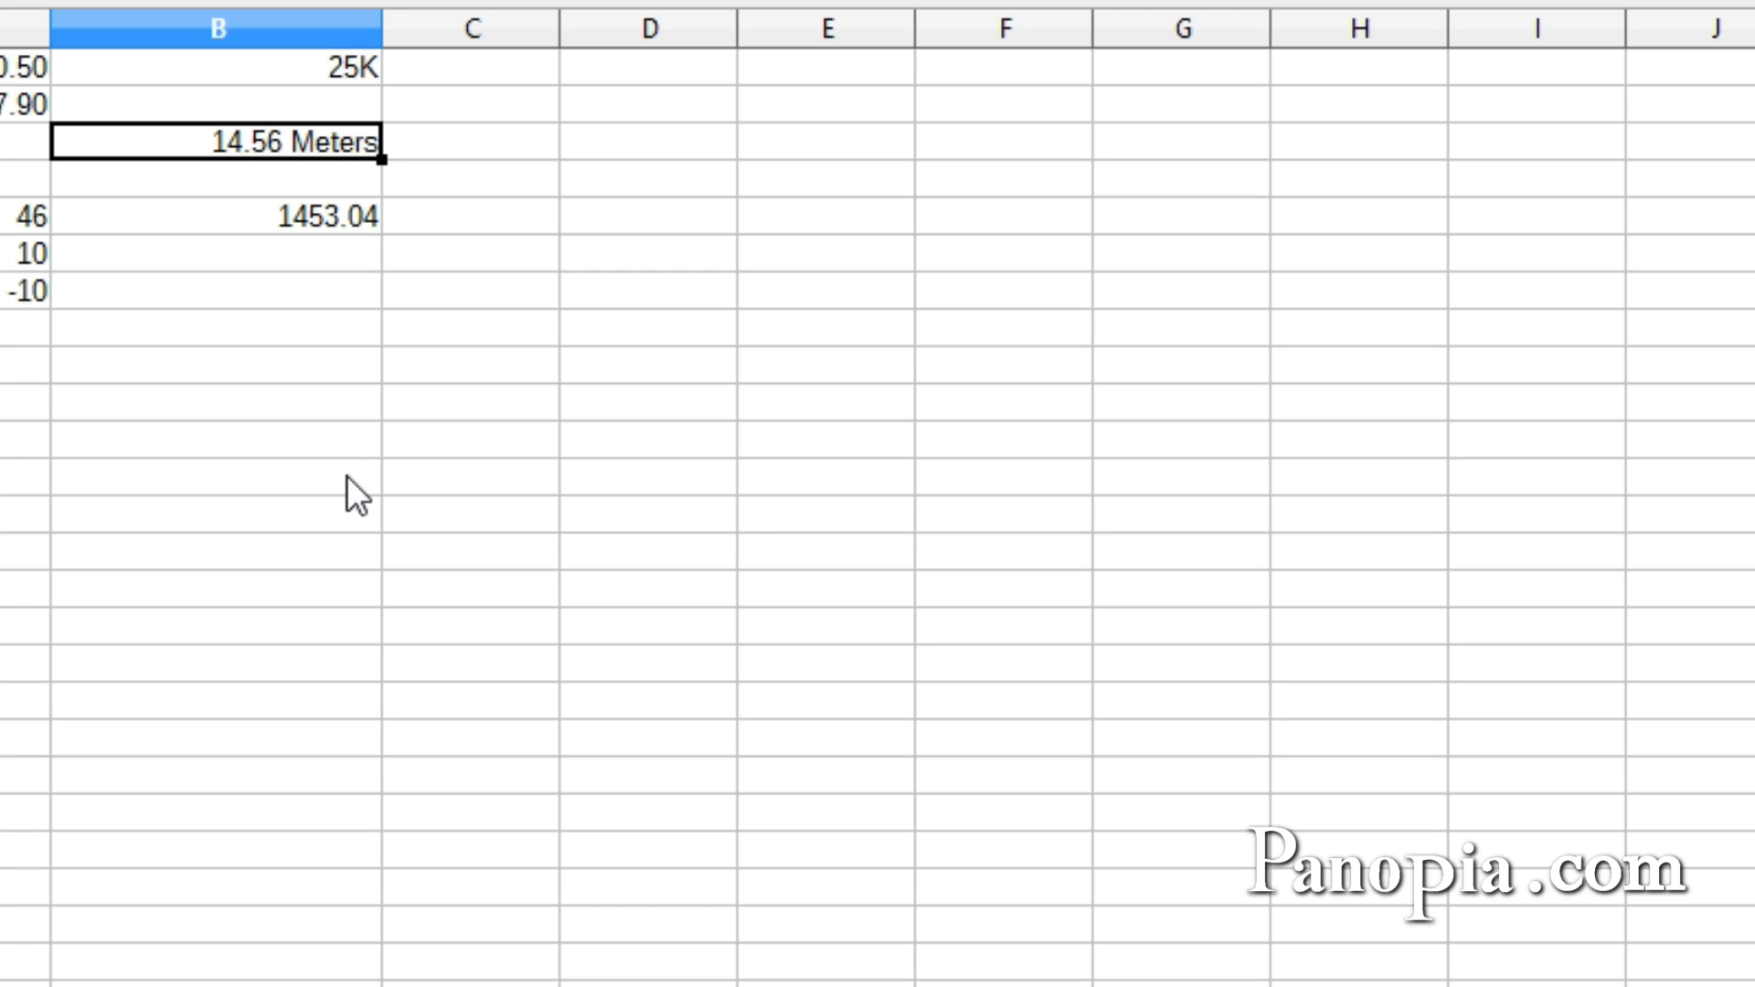
# Step: Choose Currency with GBP £ English (UK) for 1453.04, then select the pound code in the format
pyautogui.rightClick(287, 219)
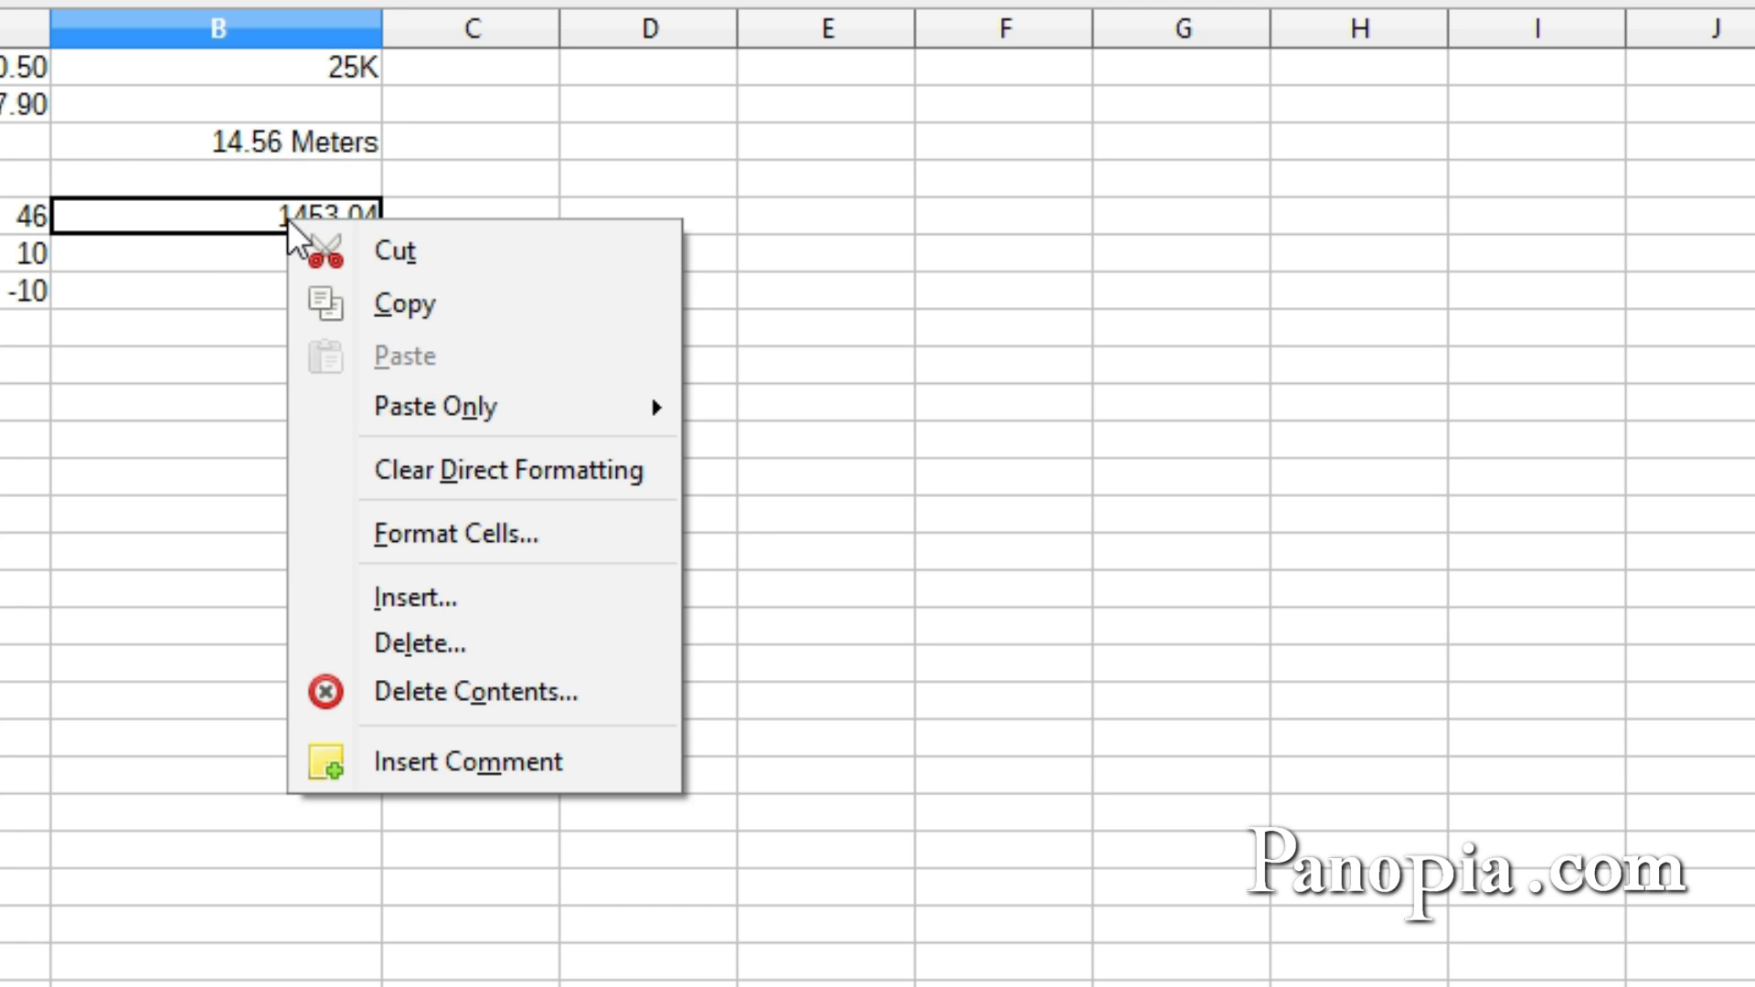
pyautogui.click(468, 536)
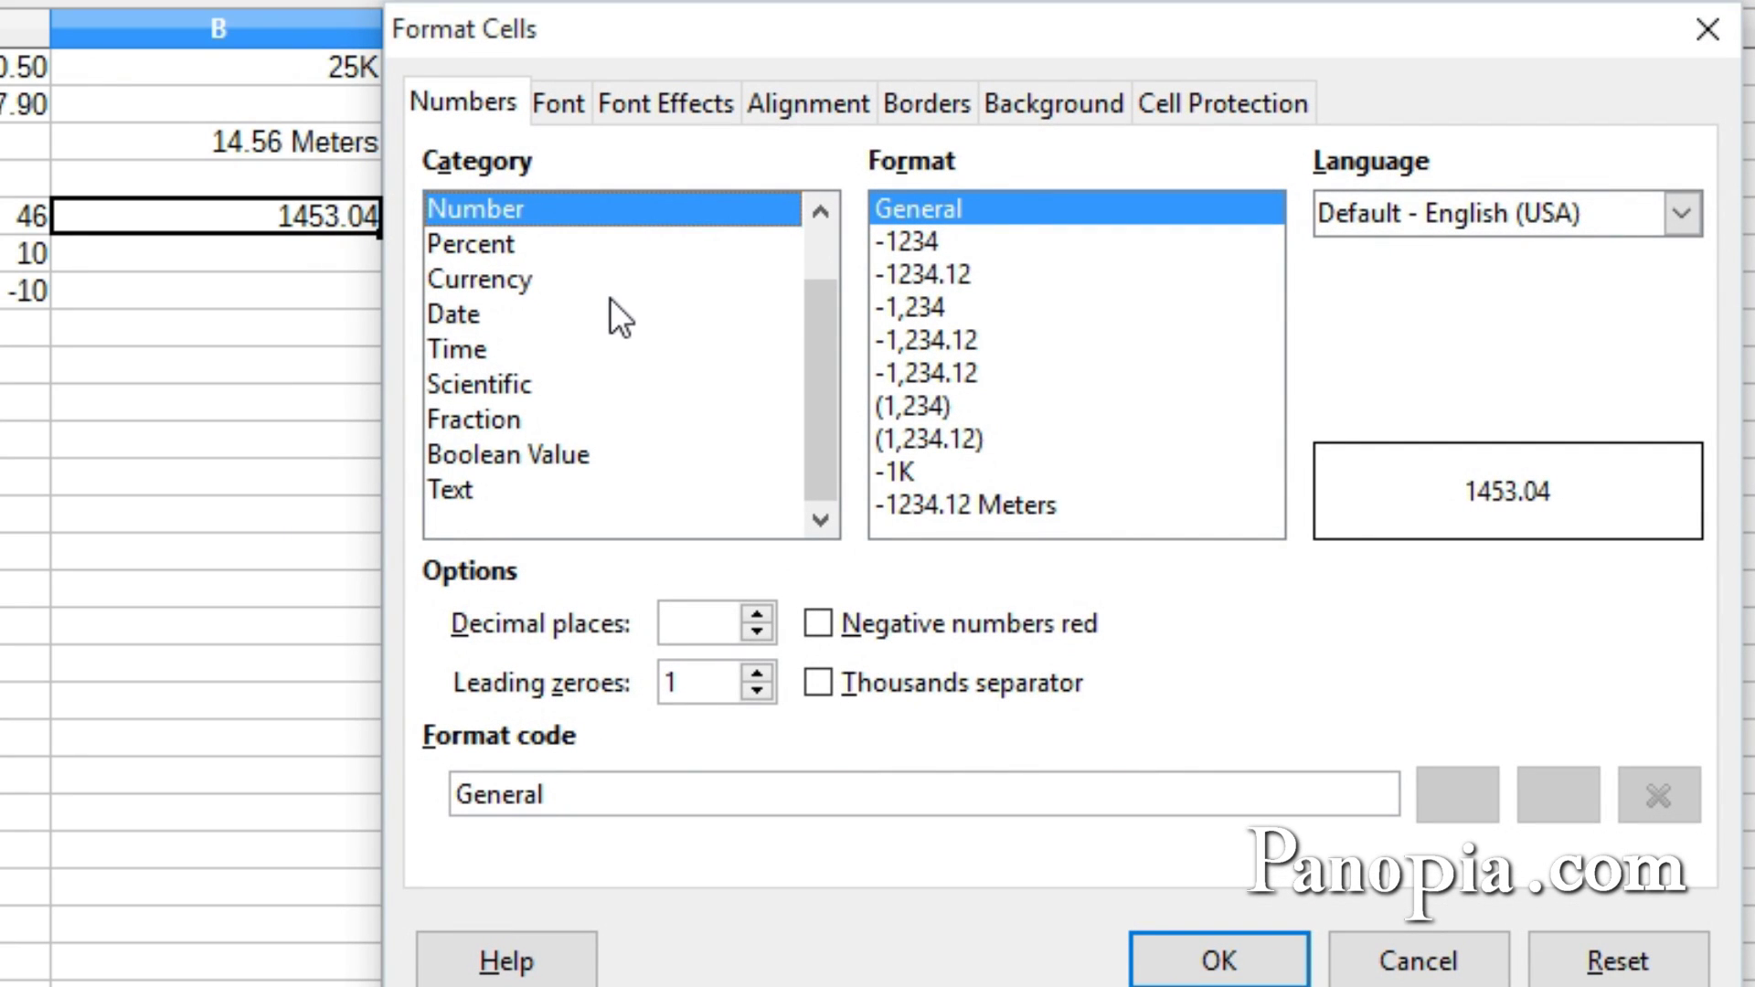
pyautogui.click(494, 278)
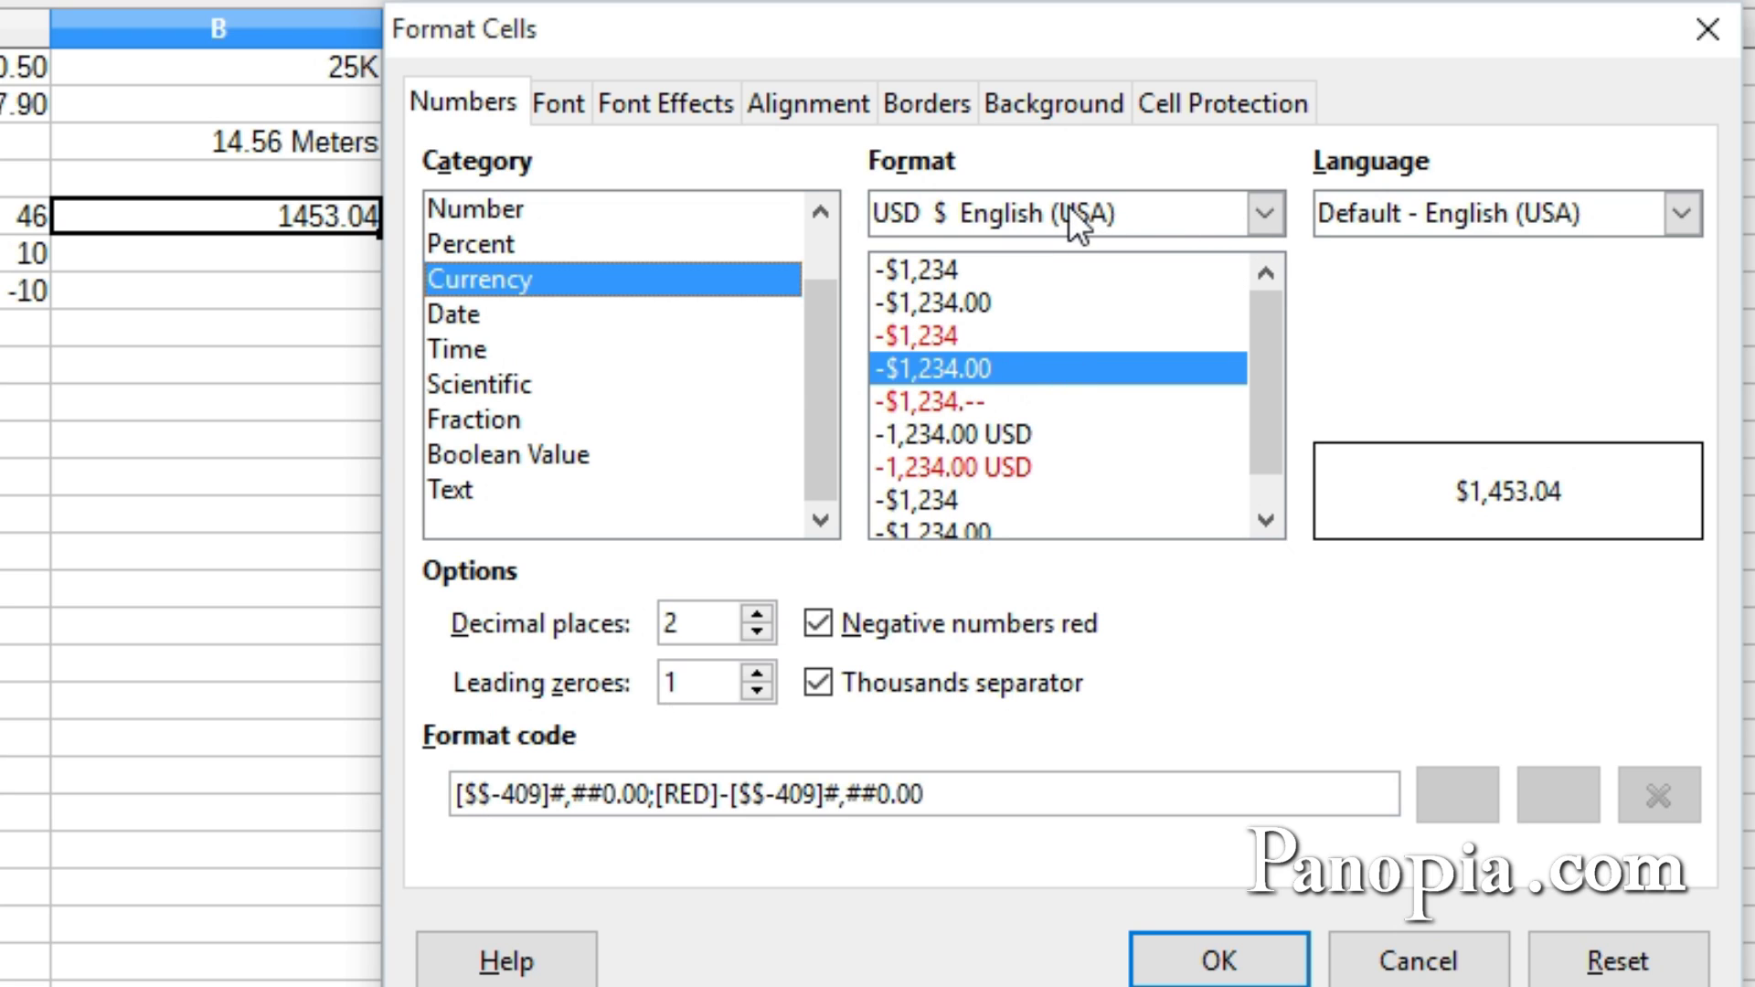
pyautogui.click(1265, 217)
pyautogui.moveTo(1495, 736); pyautogui.dragTo(1495, 490)
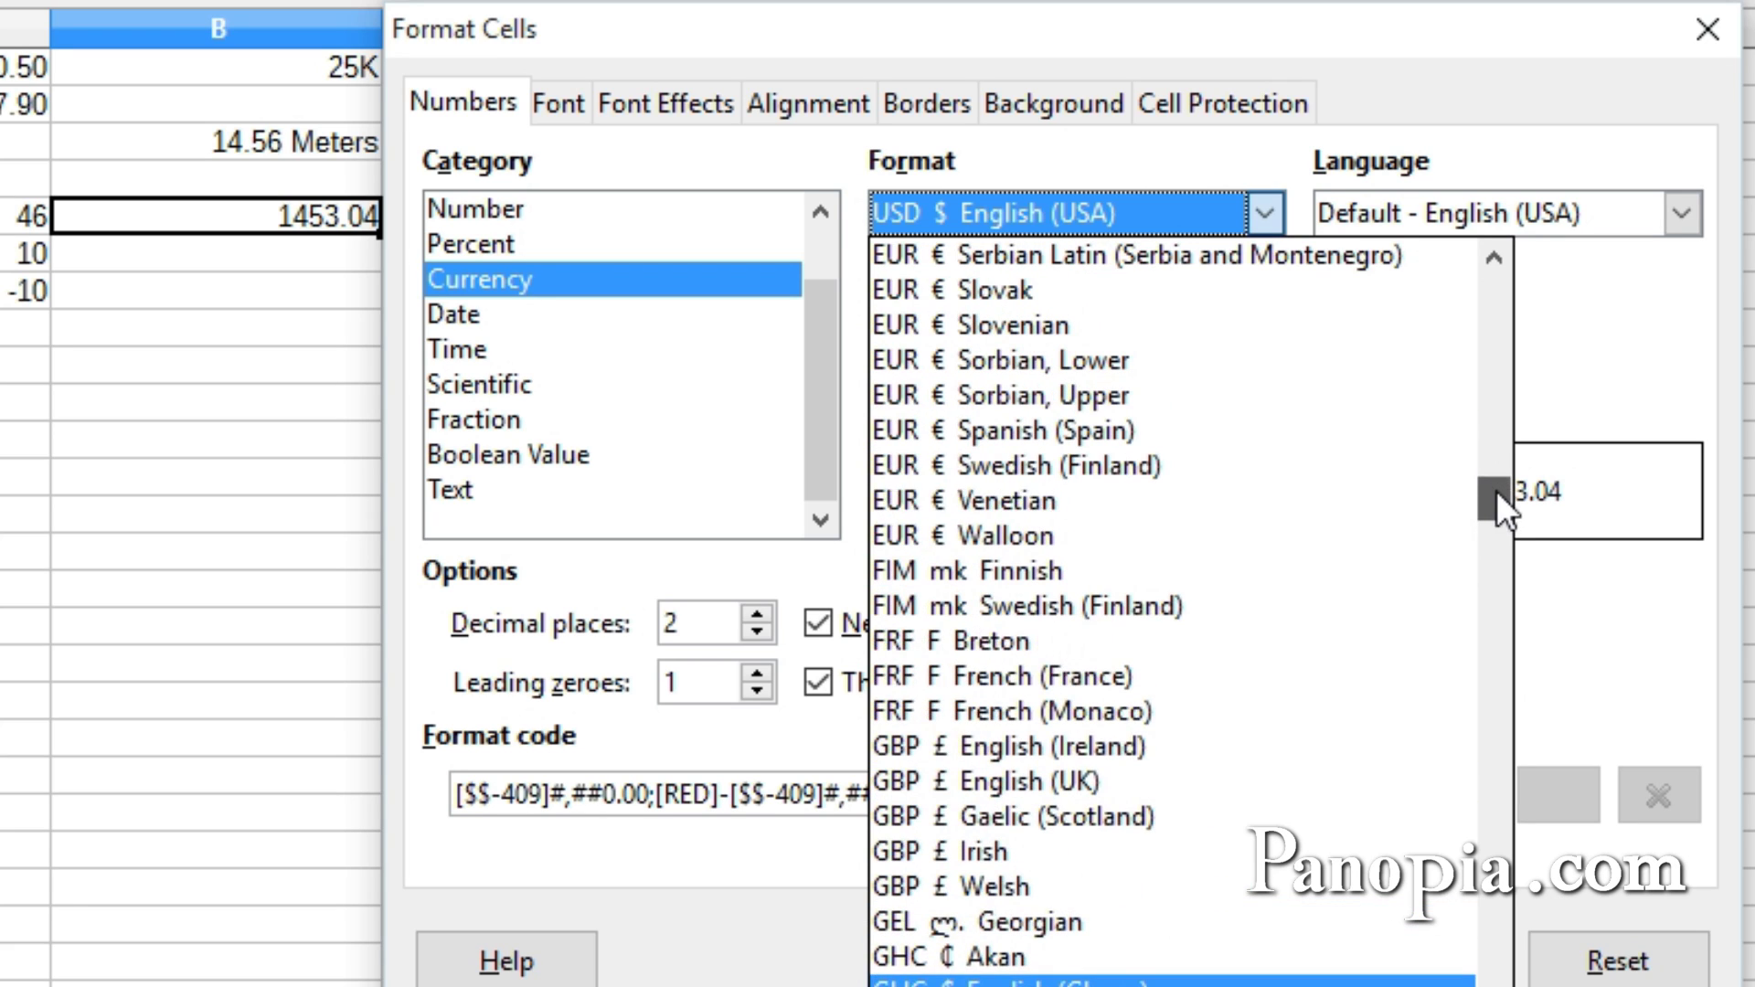
pyautogui.click(1170, 782)
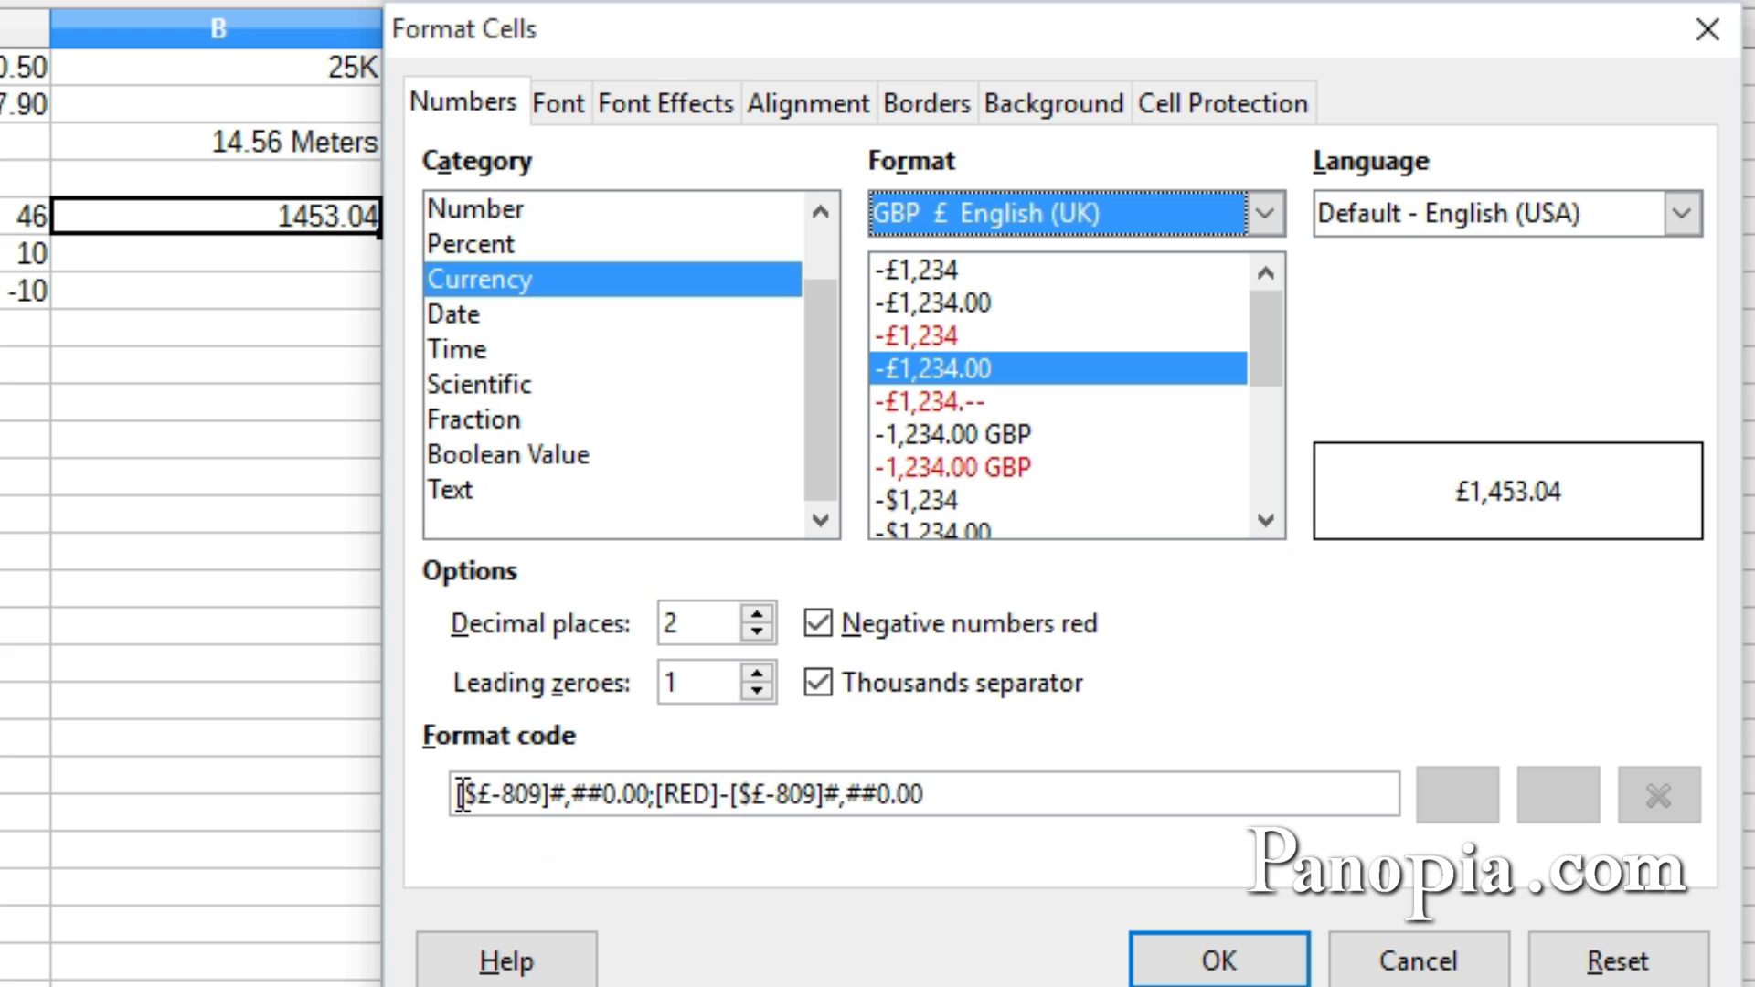
pyautogui.moveTo(459, 793); pyautogui.dragTo(553, 797)
pyautogui.hotkey('ctrl', 'c')
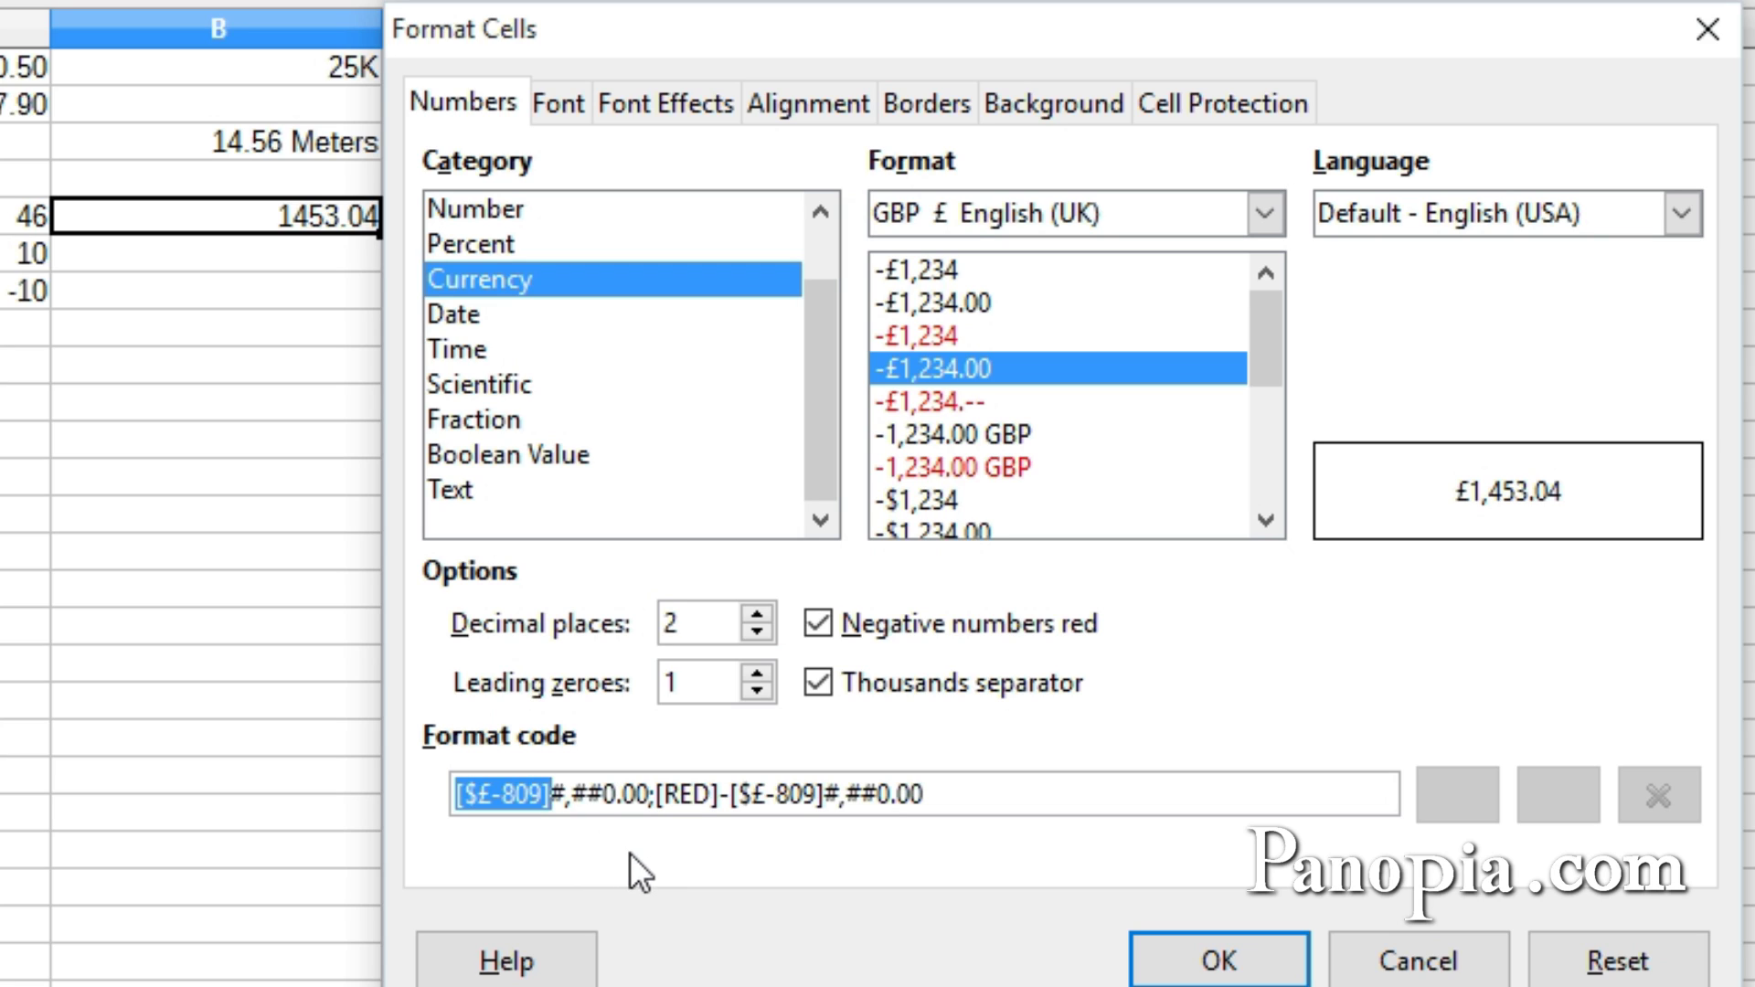
# Step: Delete the entire generated pound format code
pyautogui.moveTo(995, 791); pyautogui.dragTo(279, 784)
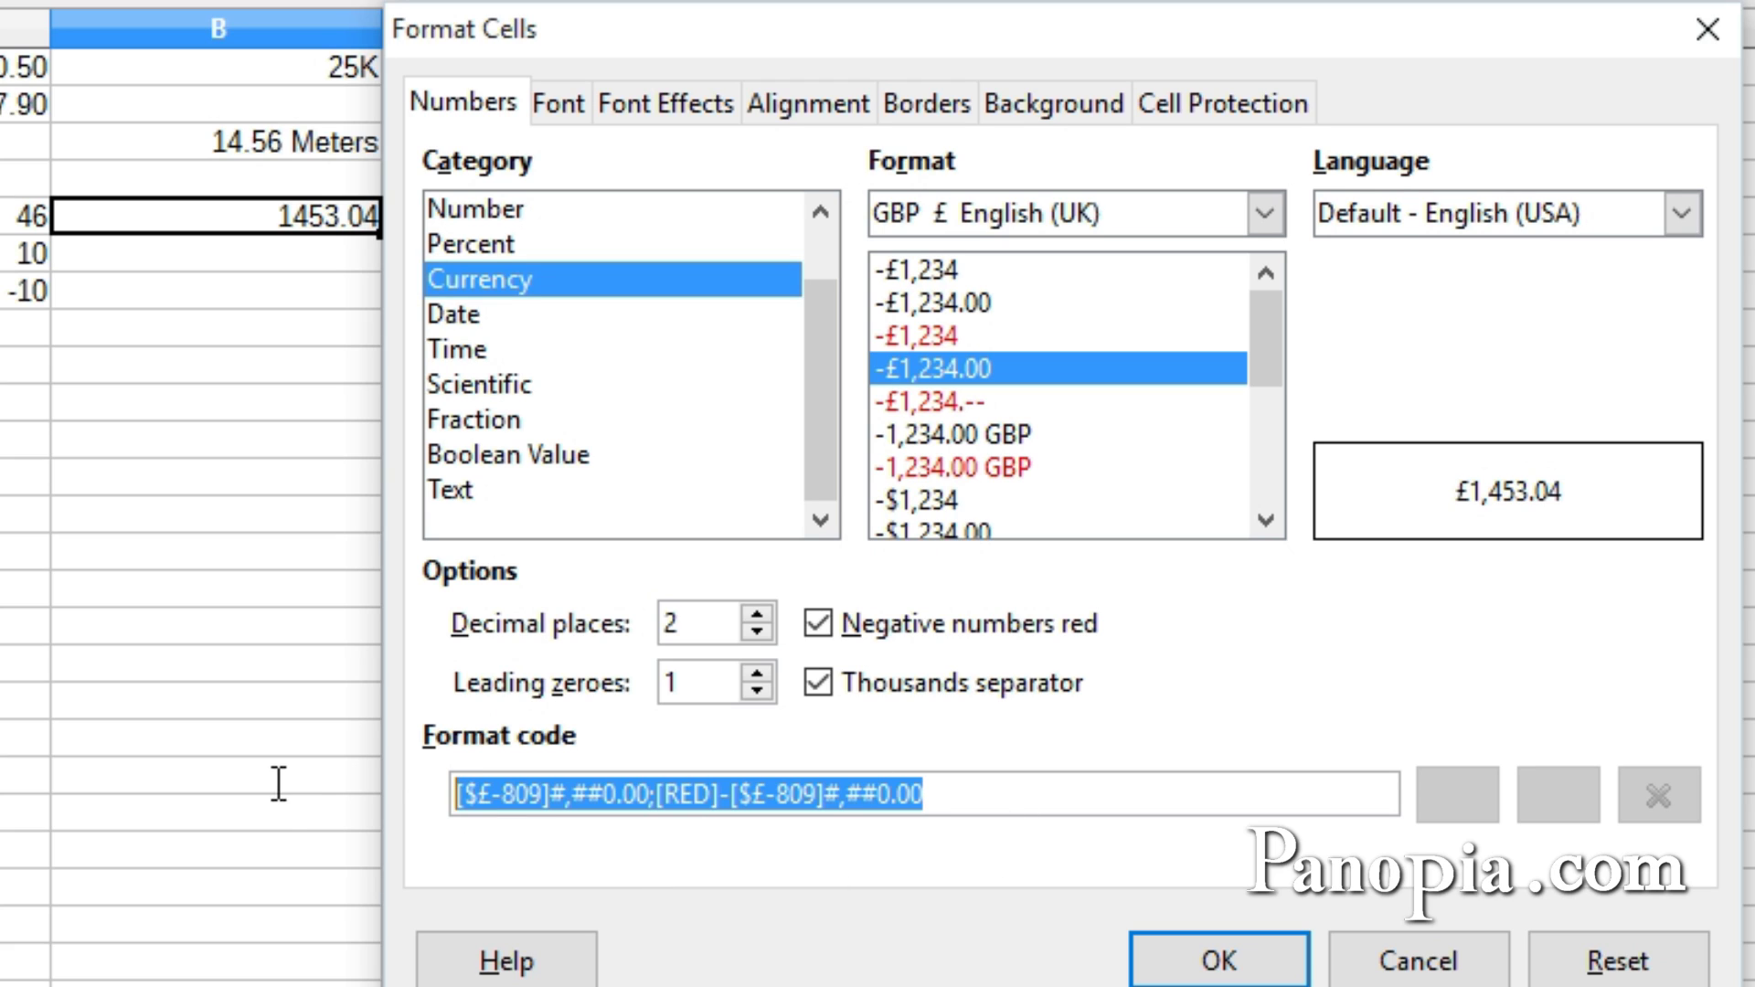
pyautogui.press('Delete')
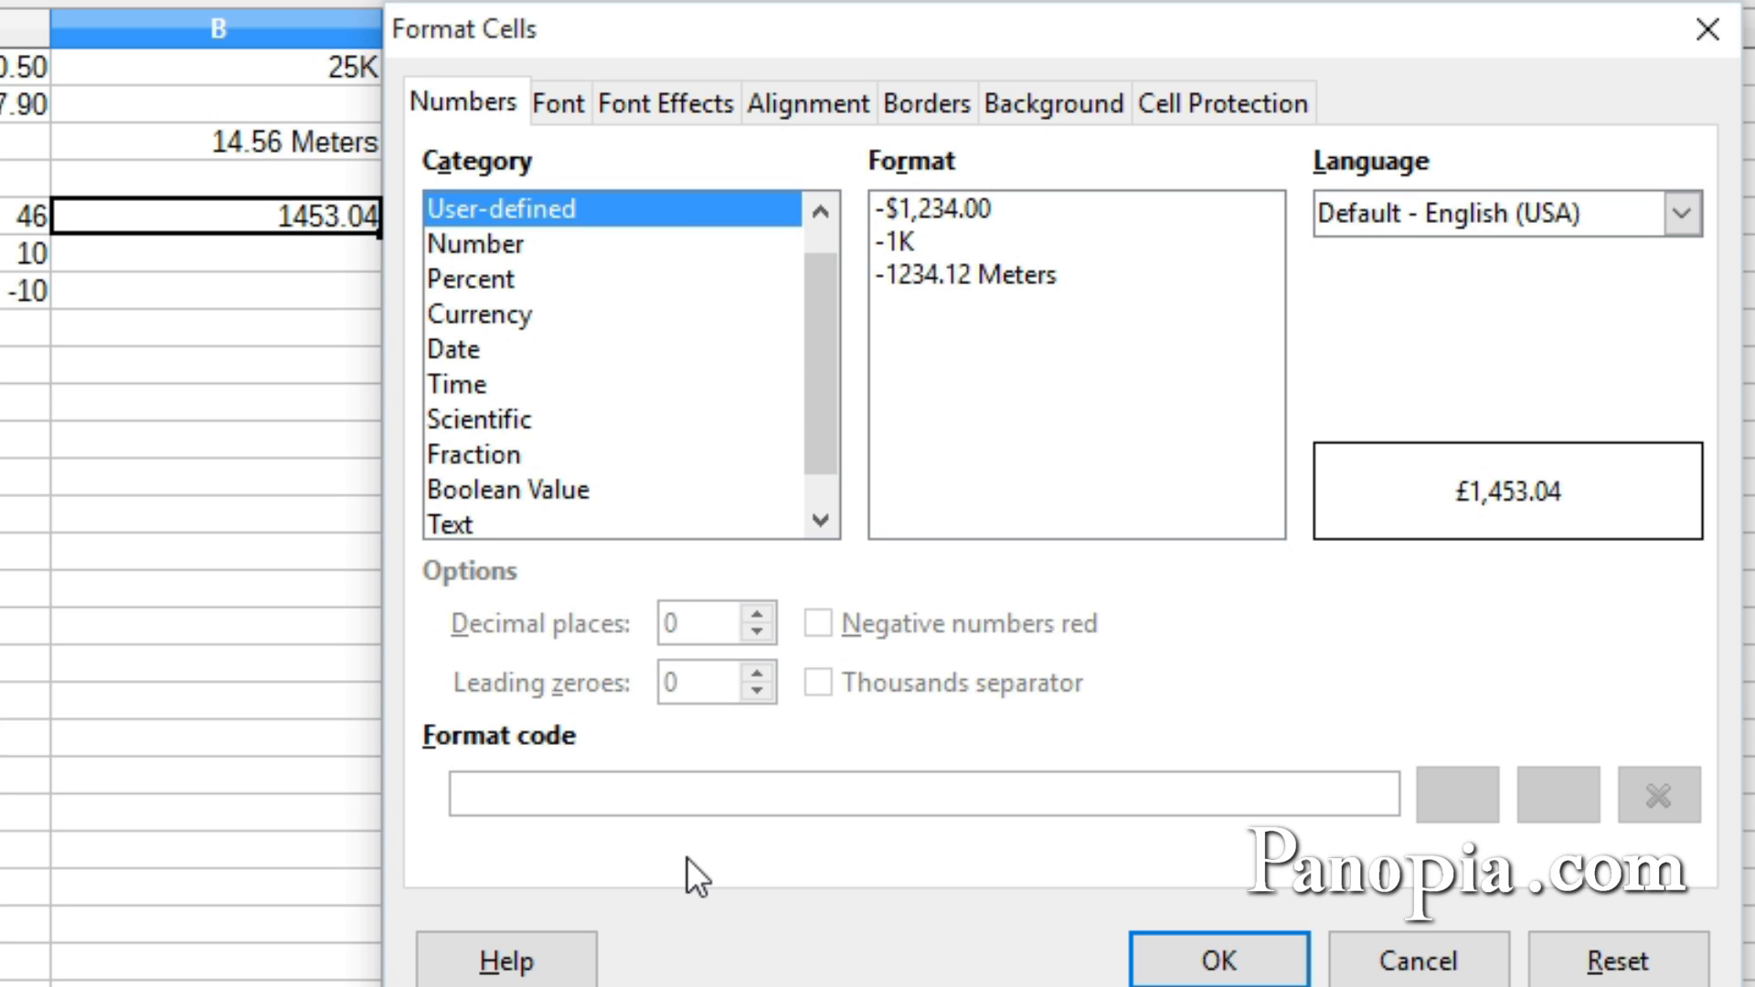
# Step: Apply the code [$£-809]#,###.00;[red]-[$£-809]#,###.00 to B5
pyautogui.hotkey('ctrl', 'v')
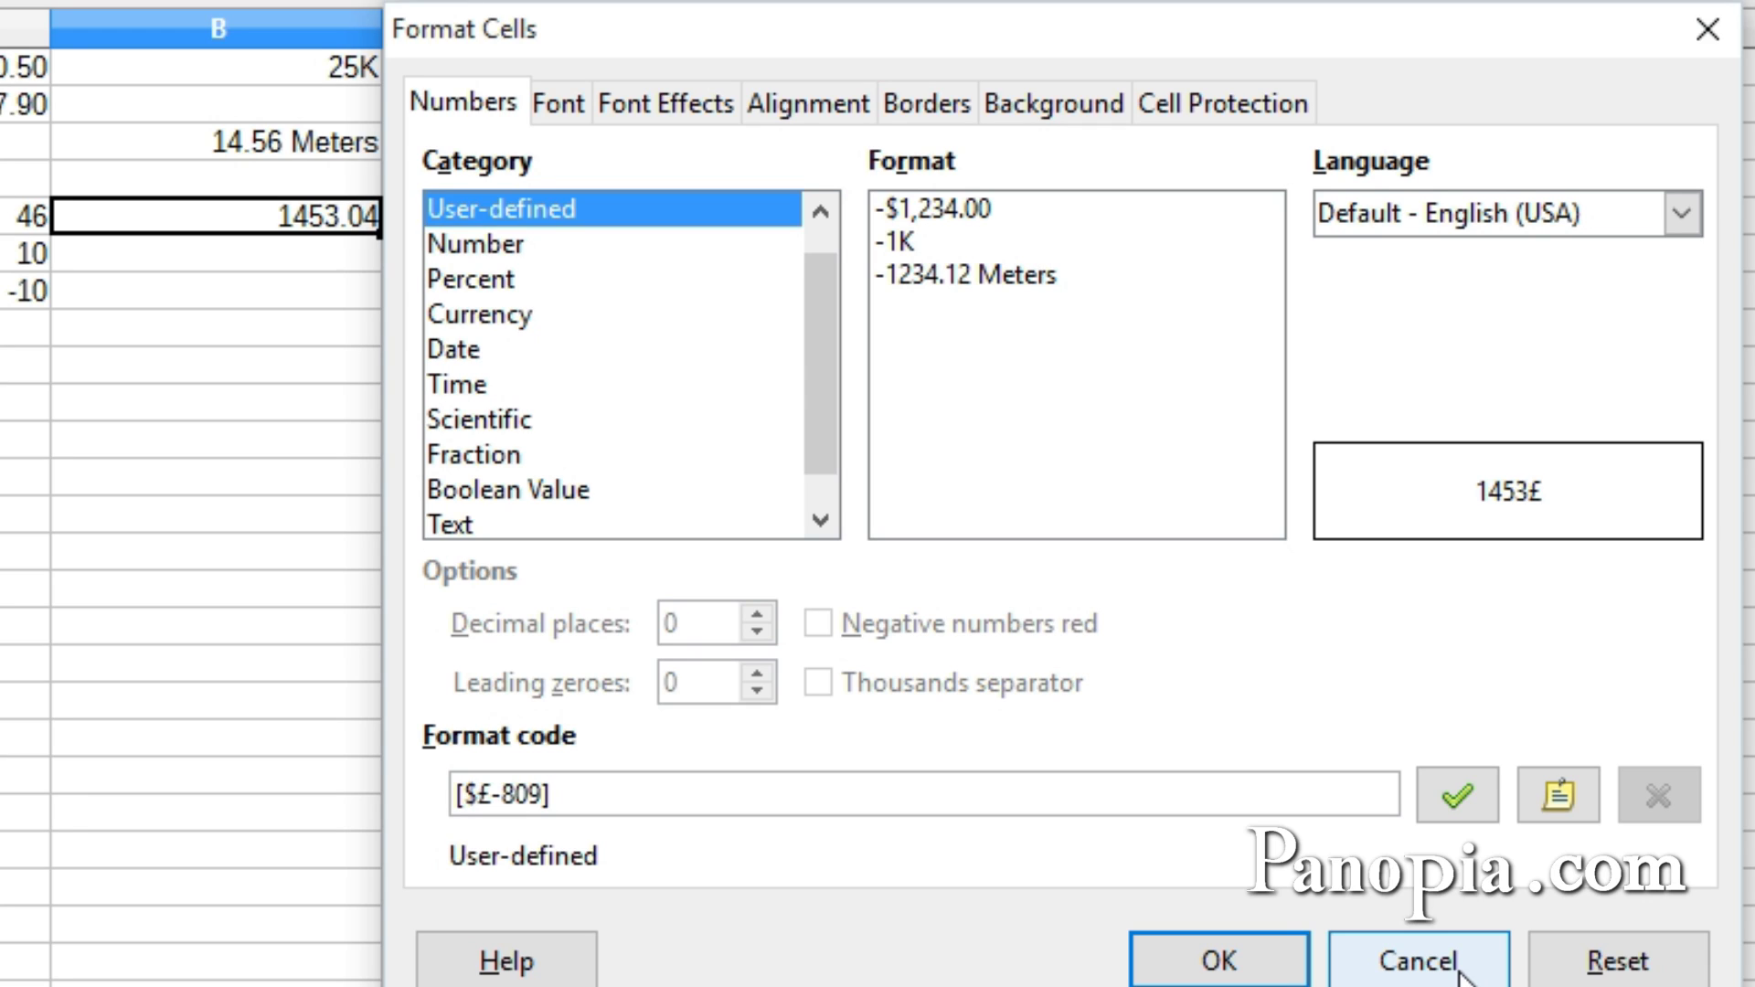
pyautogui.write('#')
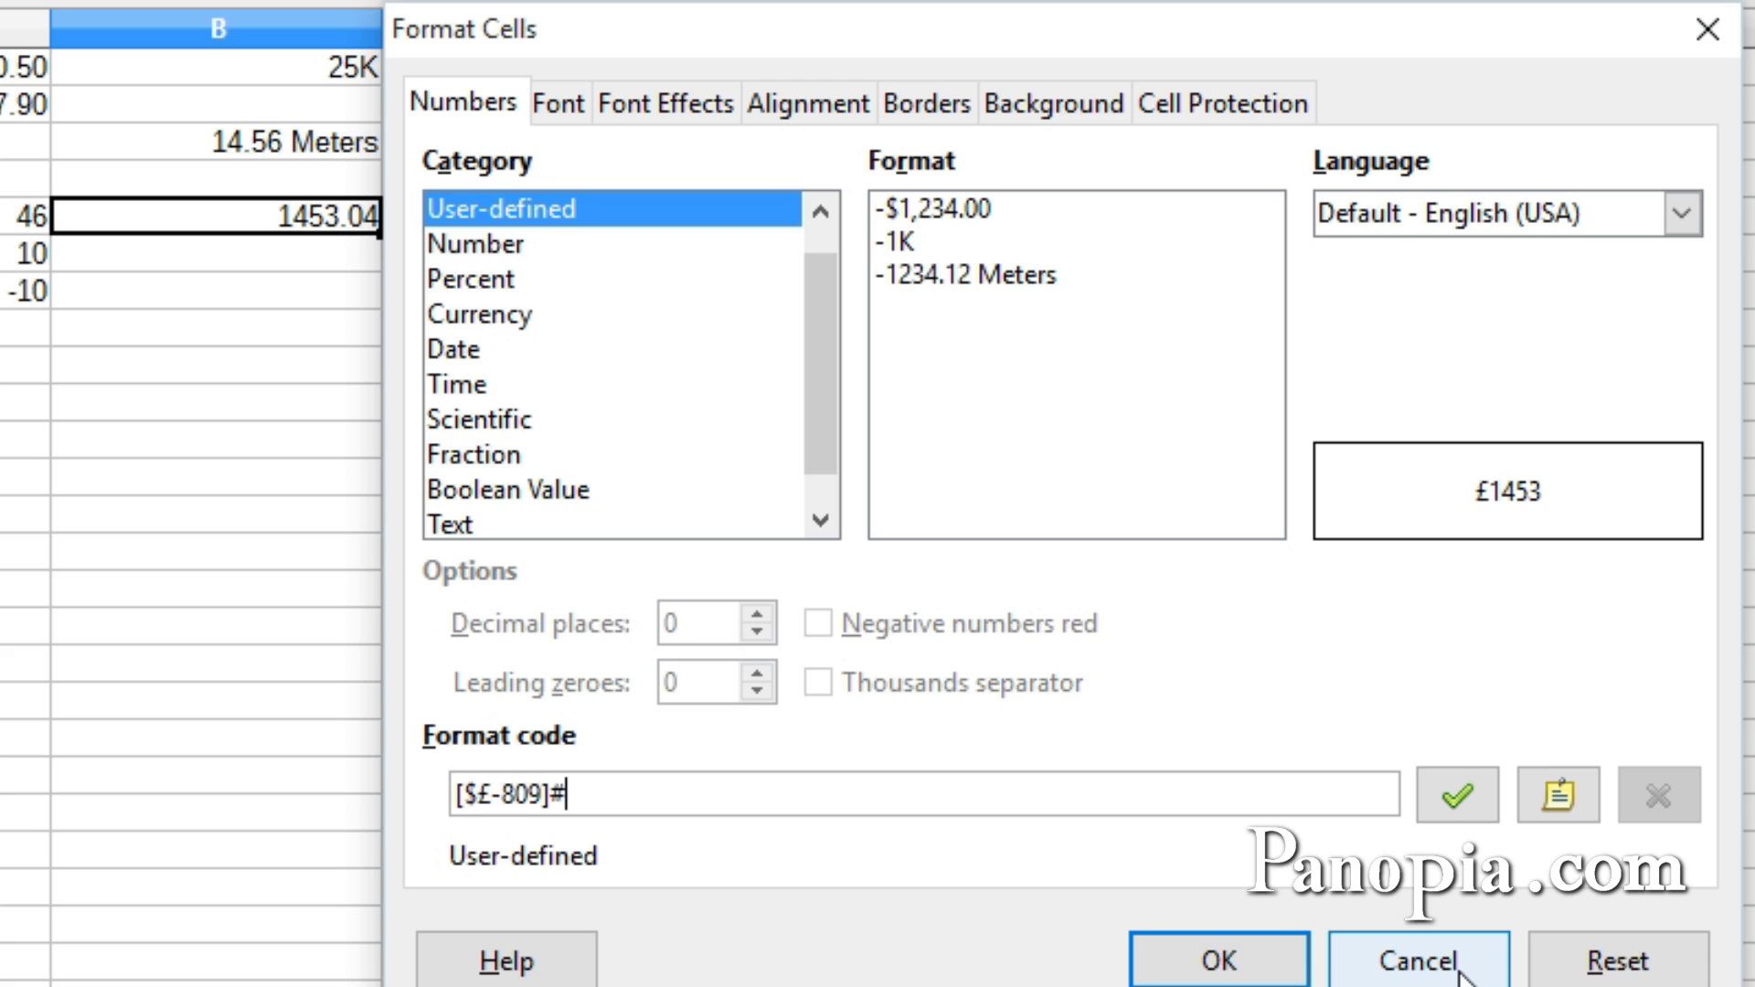
pyautogui.write(',###')
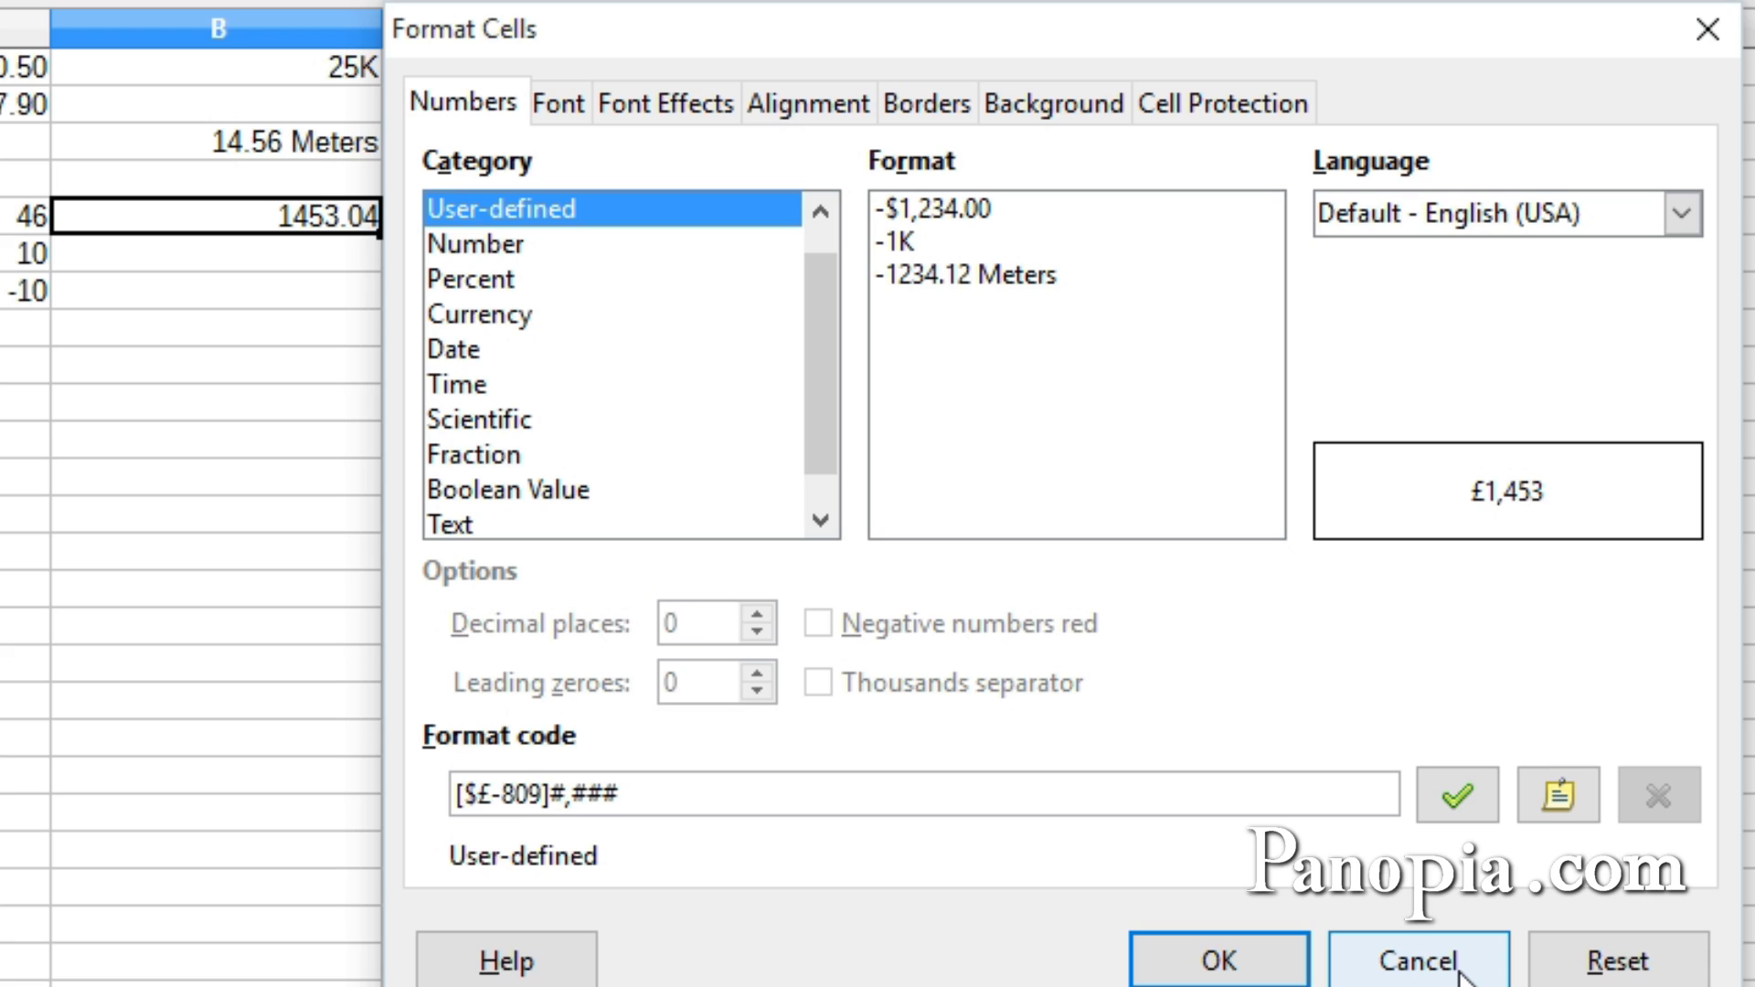
pyautogui.write('.00')
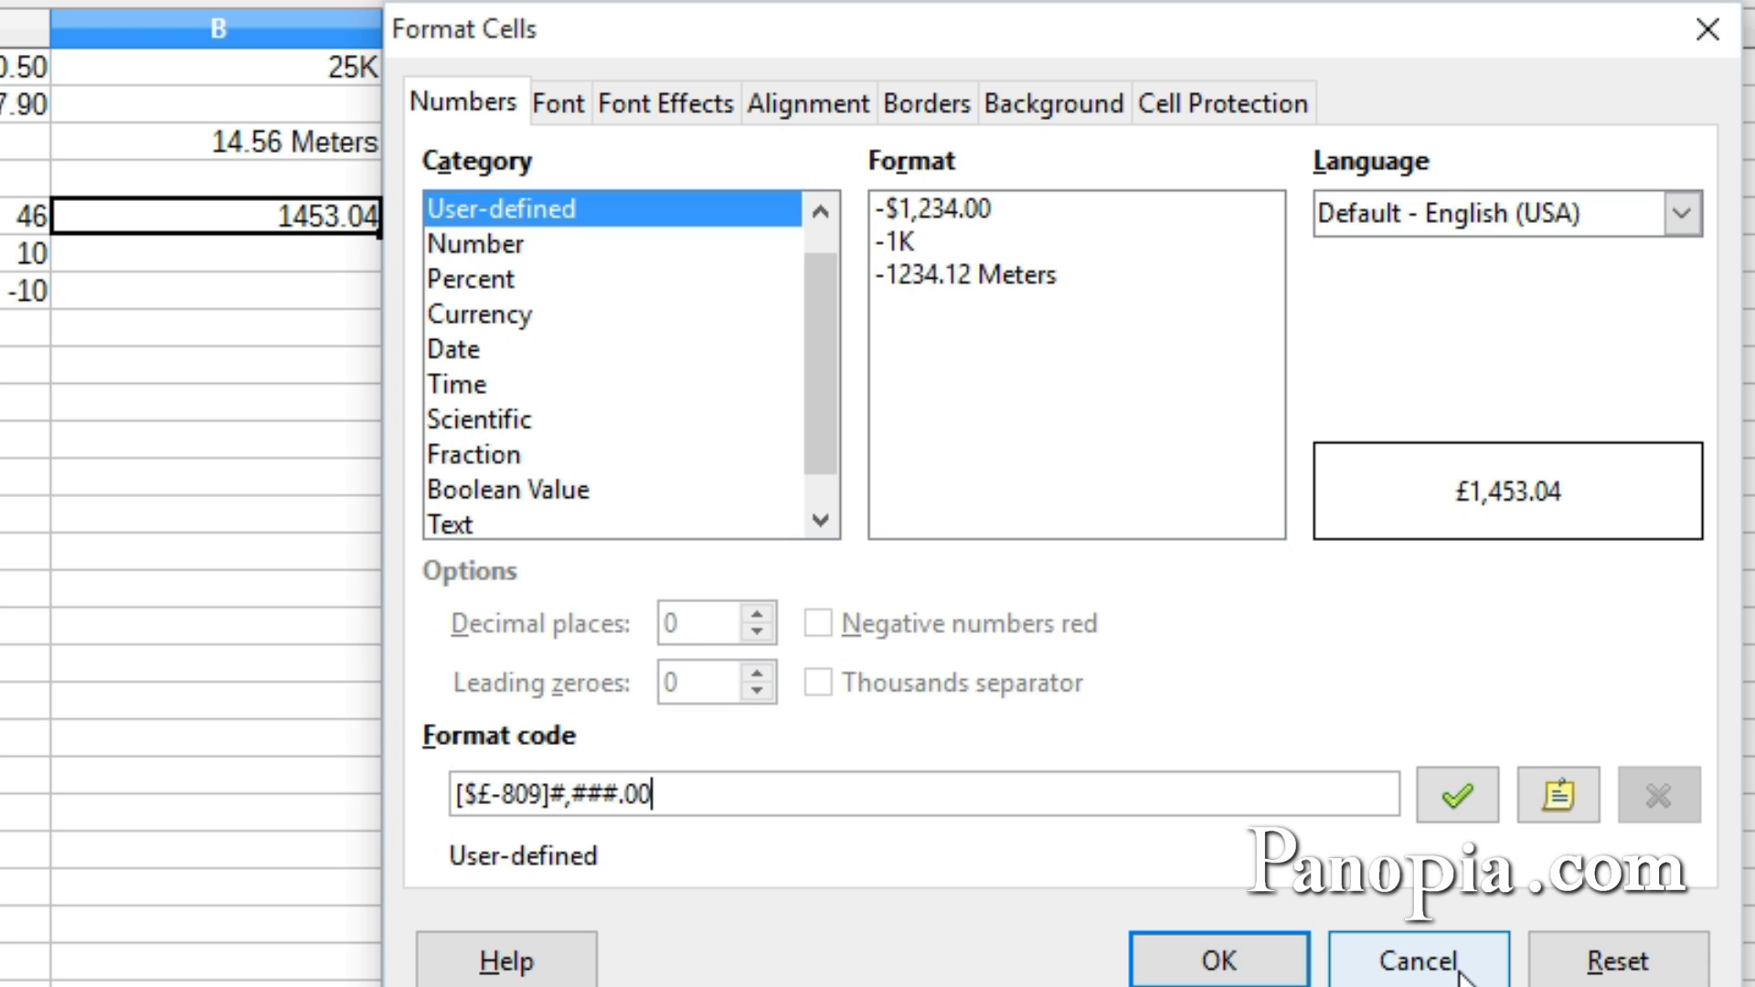
pyautogui.write(';[')
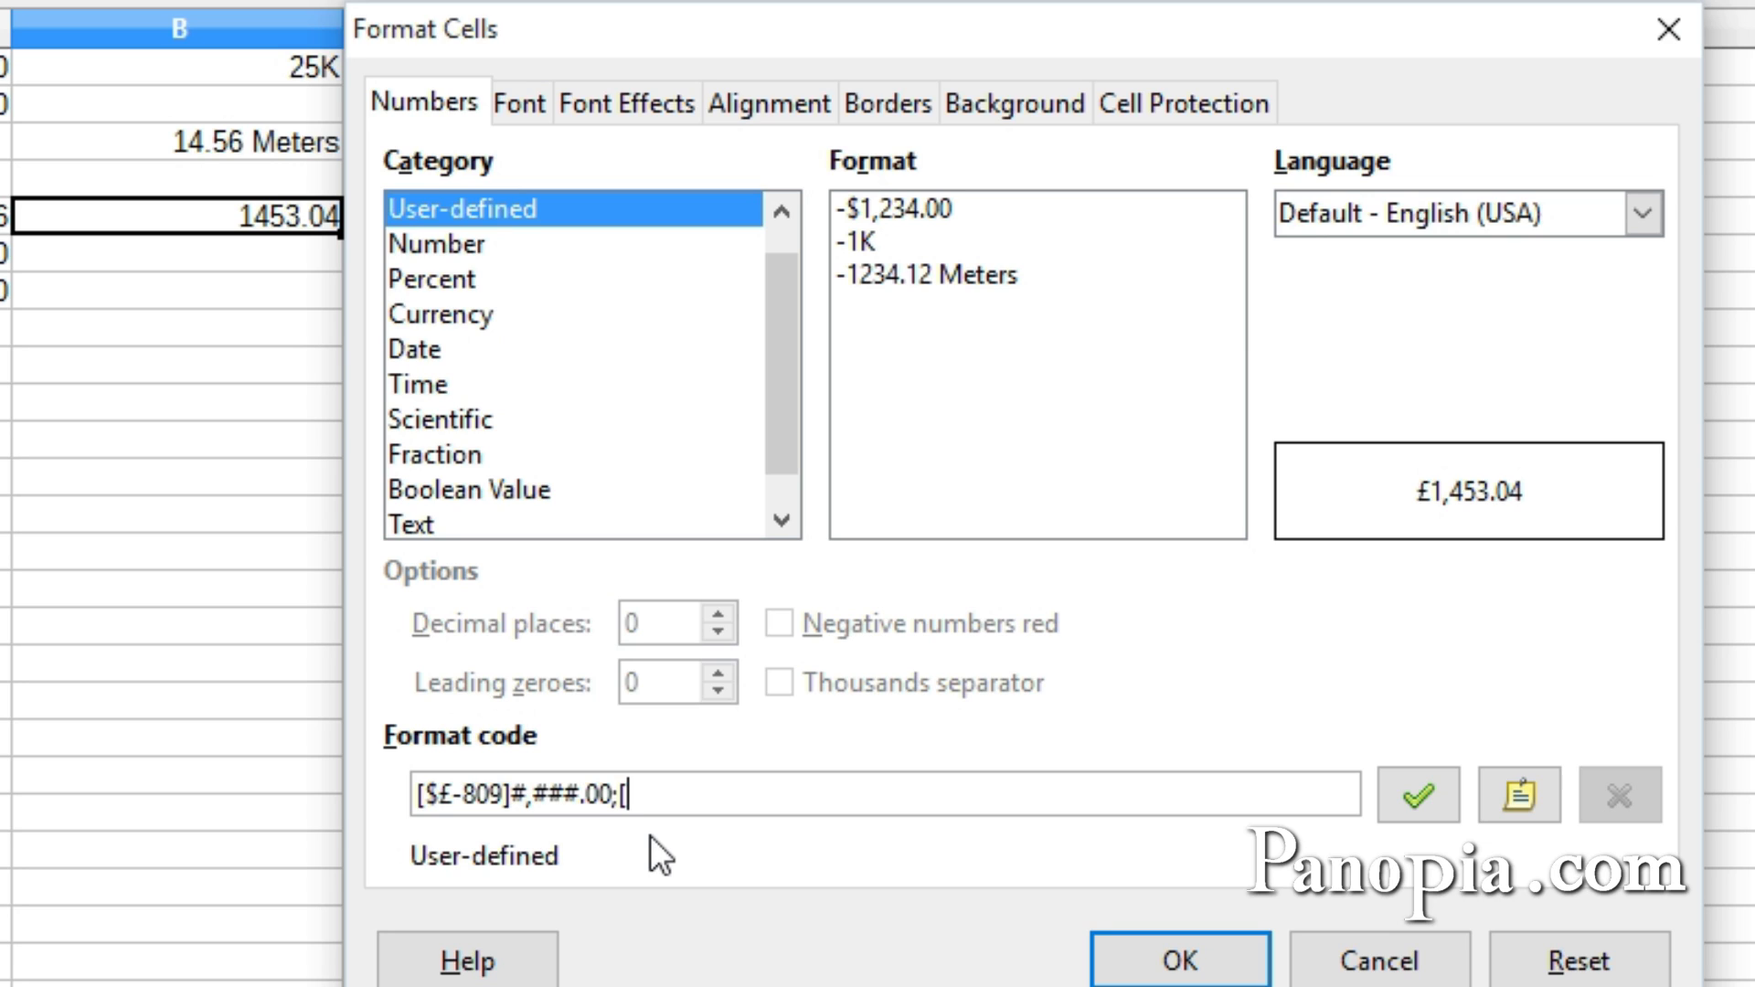
pyautogui.write('red]-')
pyautogui.write('[$£-809]')
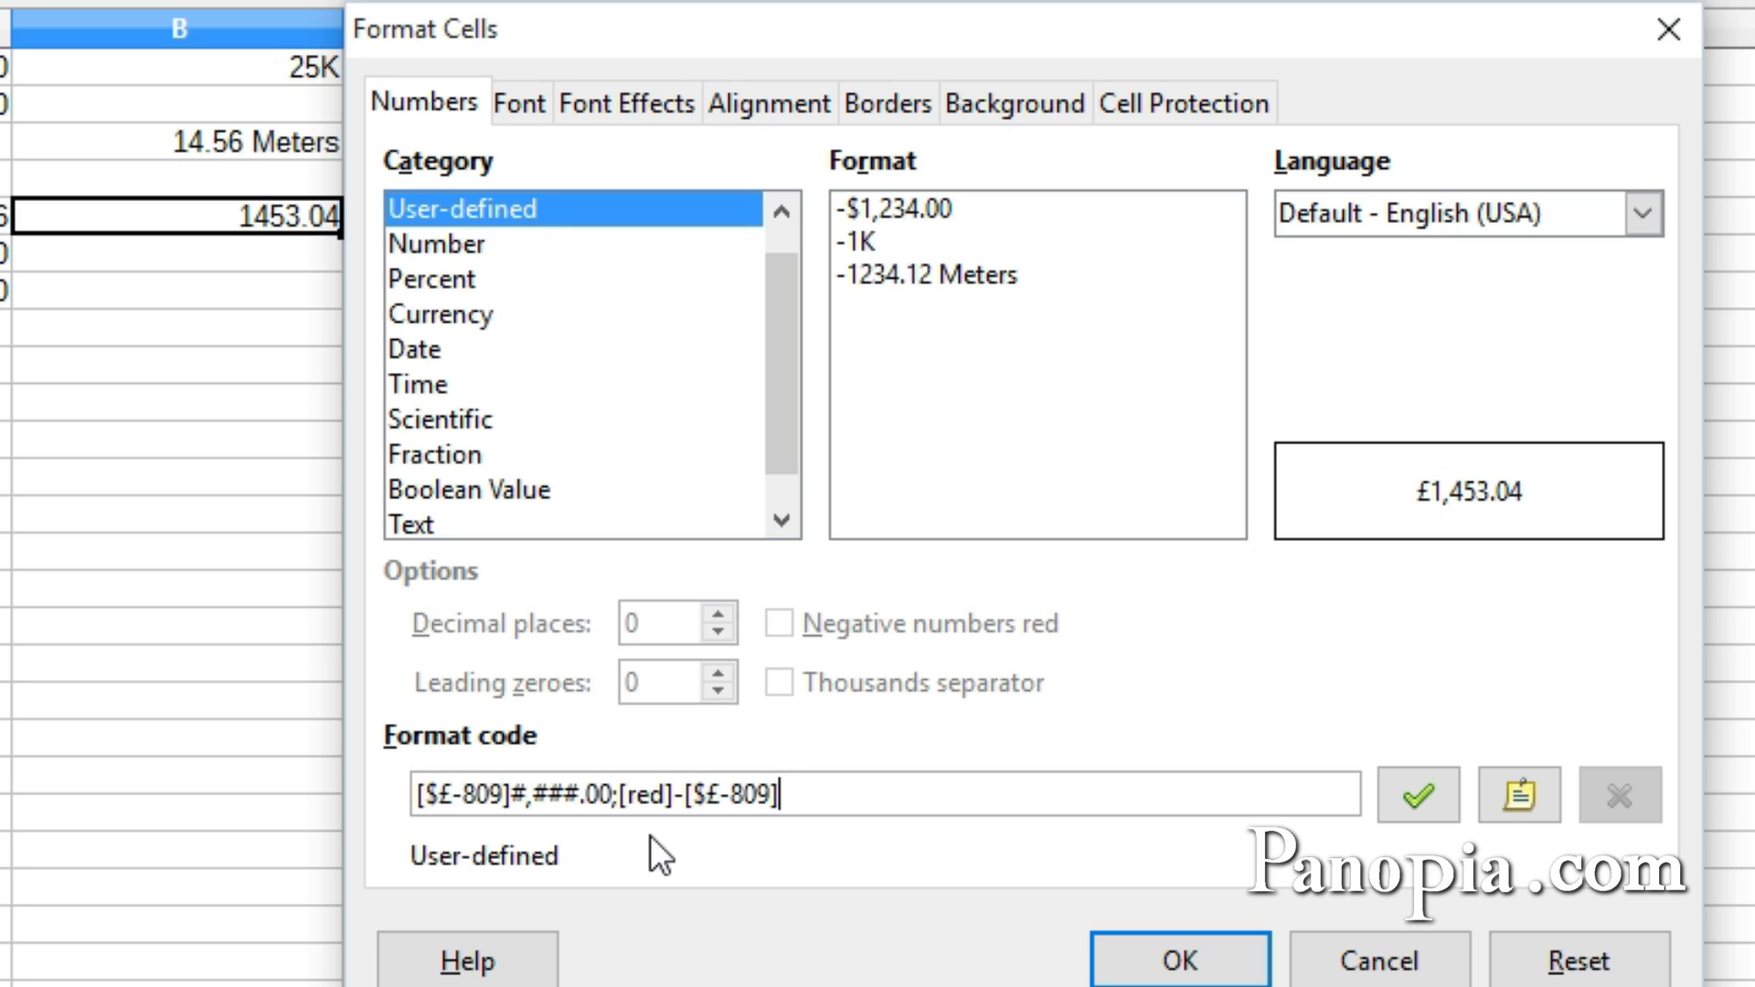
pyautogui.write('#,###.00')
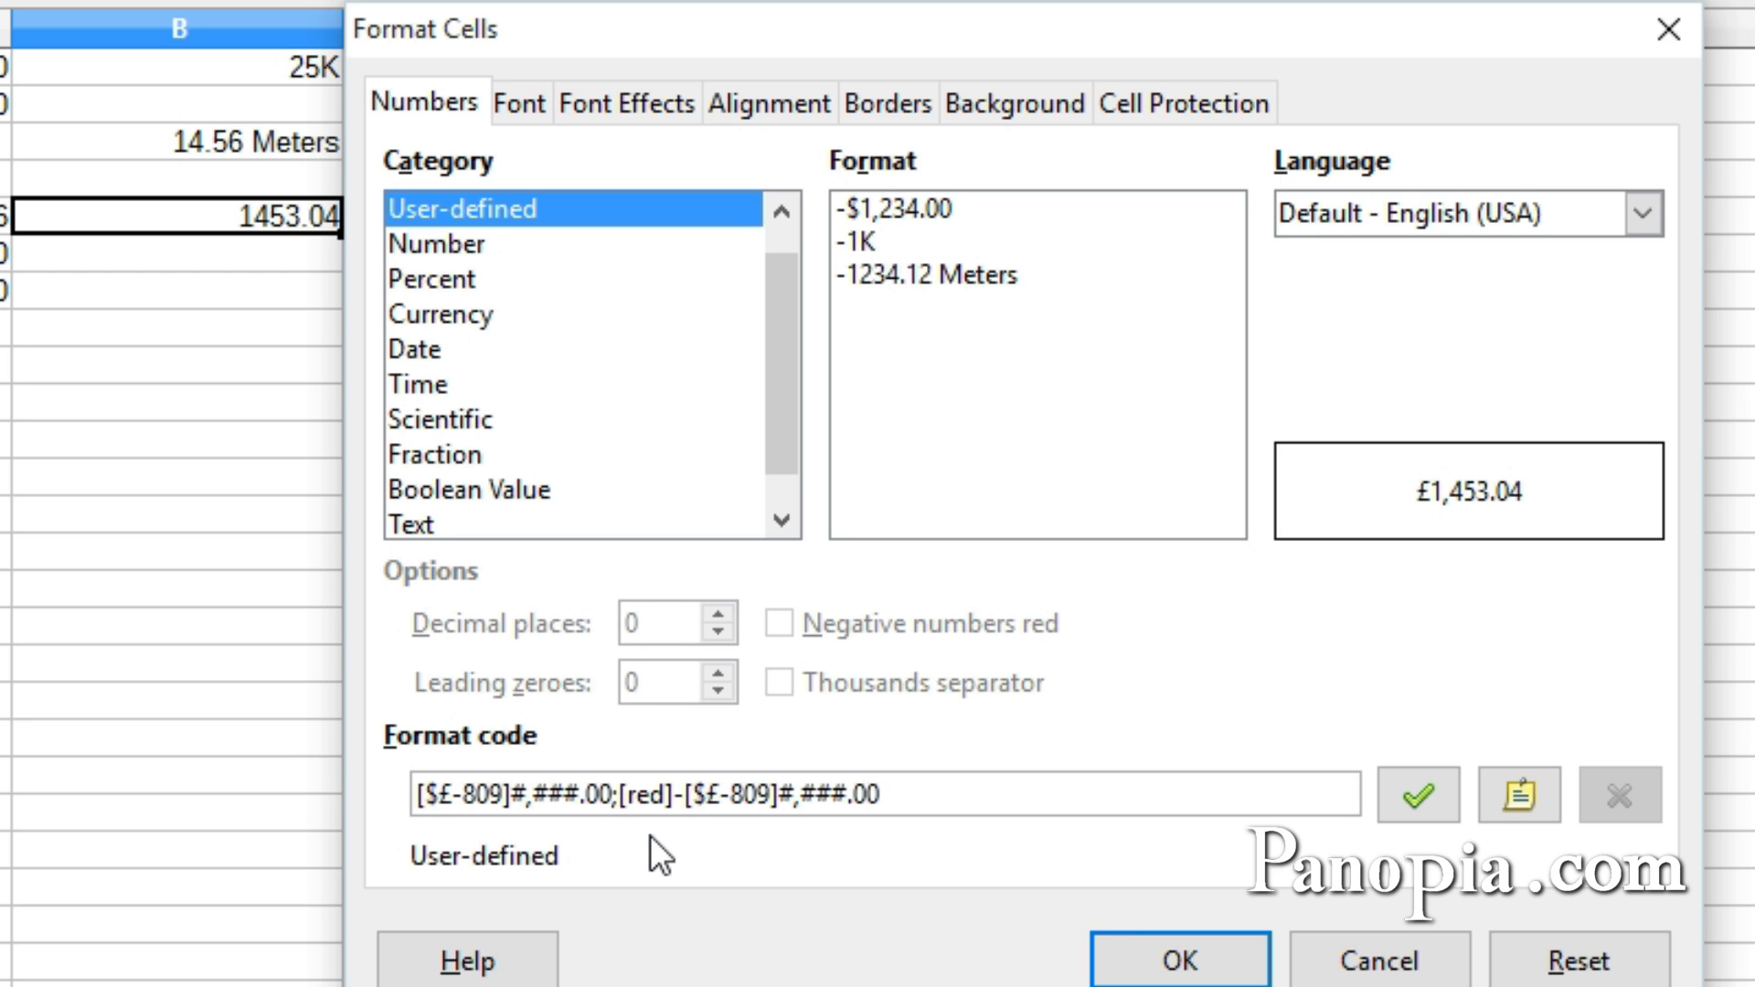
pyautogui.click(1184, 964)
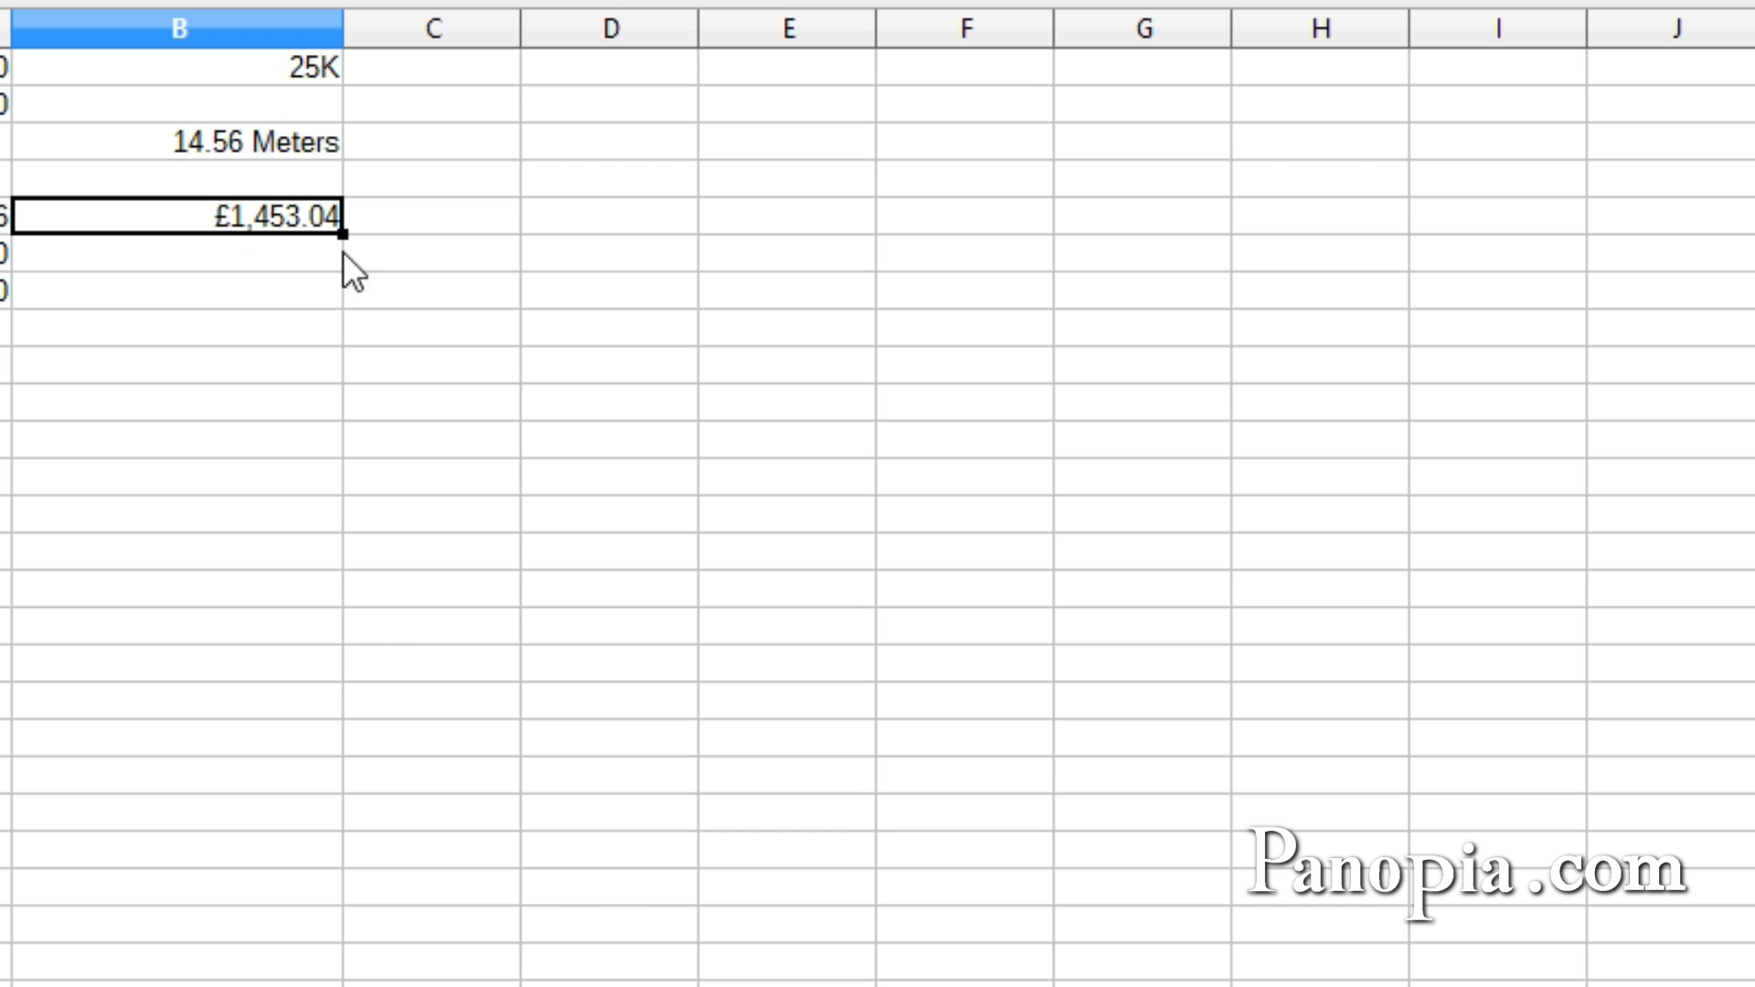
# Step: Make B5 negative so it displays -£1,453.04 in red
pyautogui.doubleClick(203, 216)
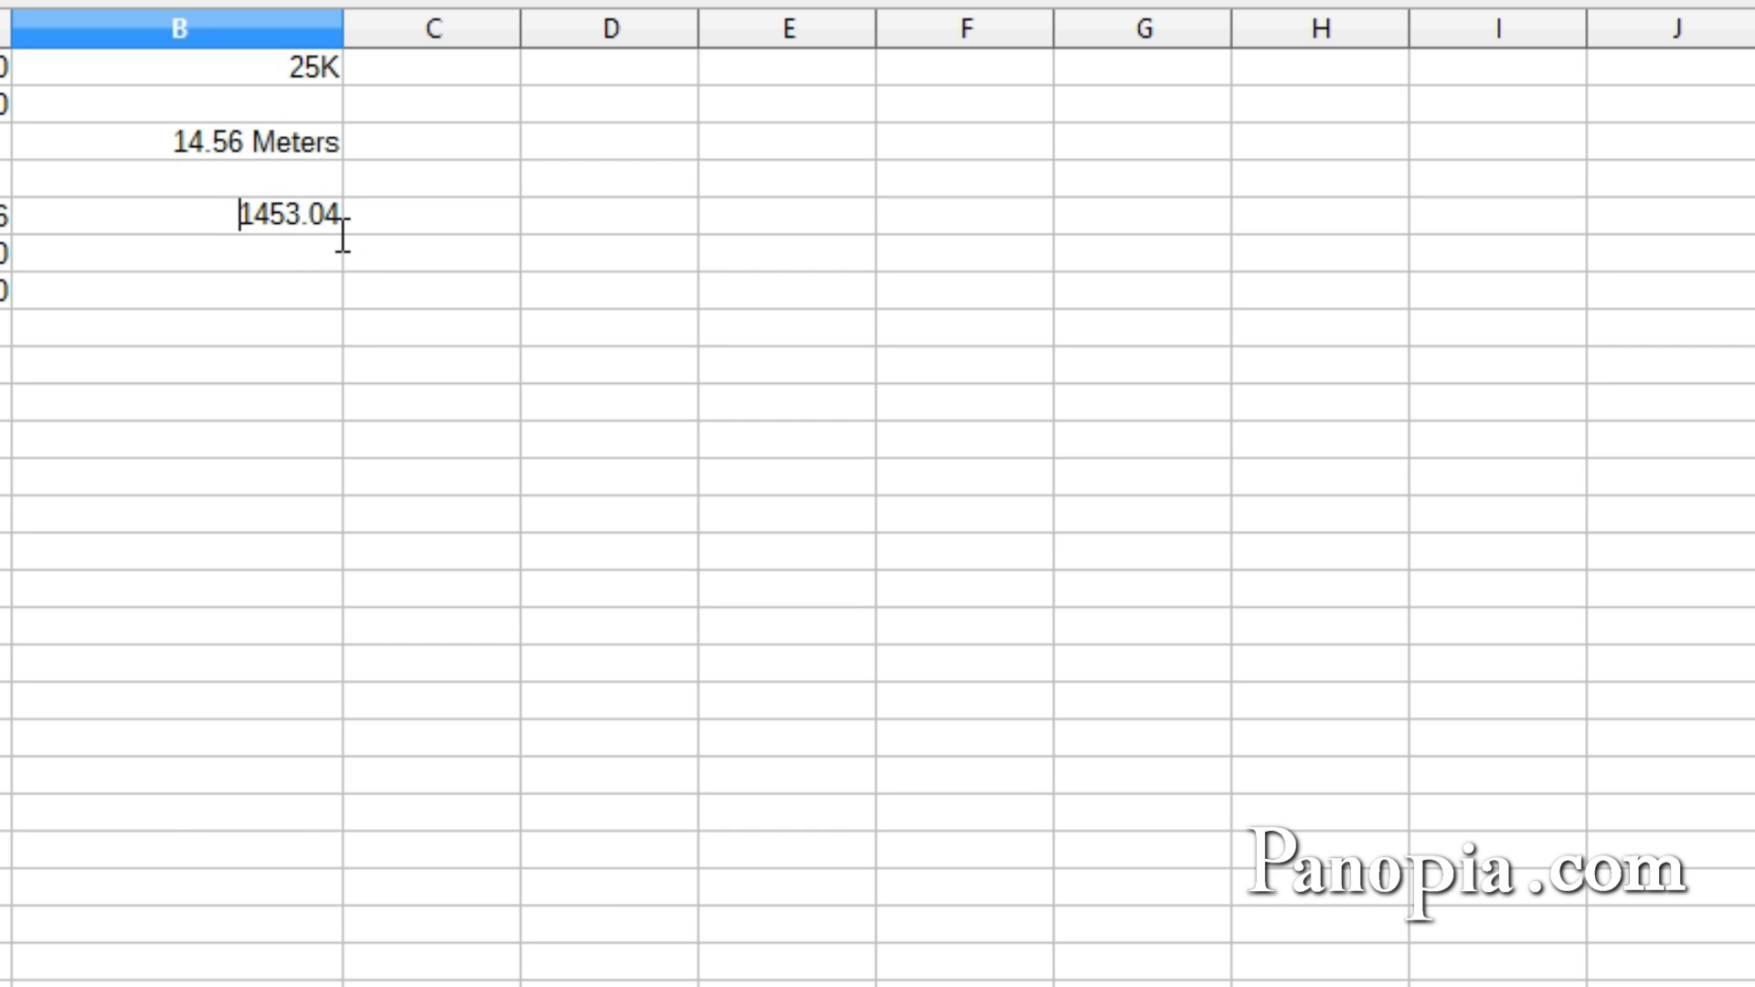
pyautogui.write('-')
pyautogui.press('Return')
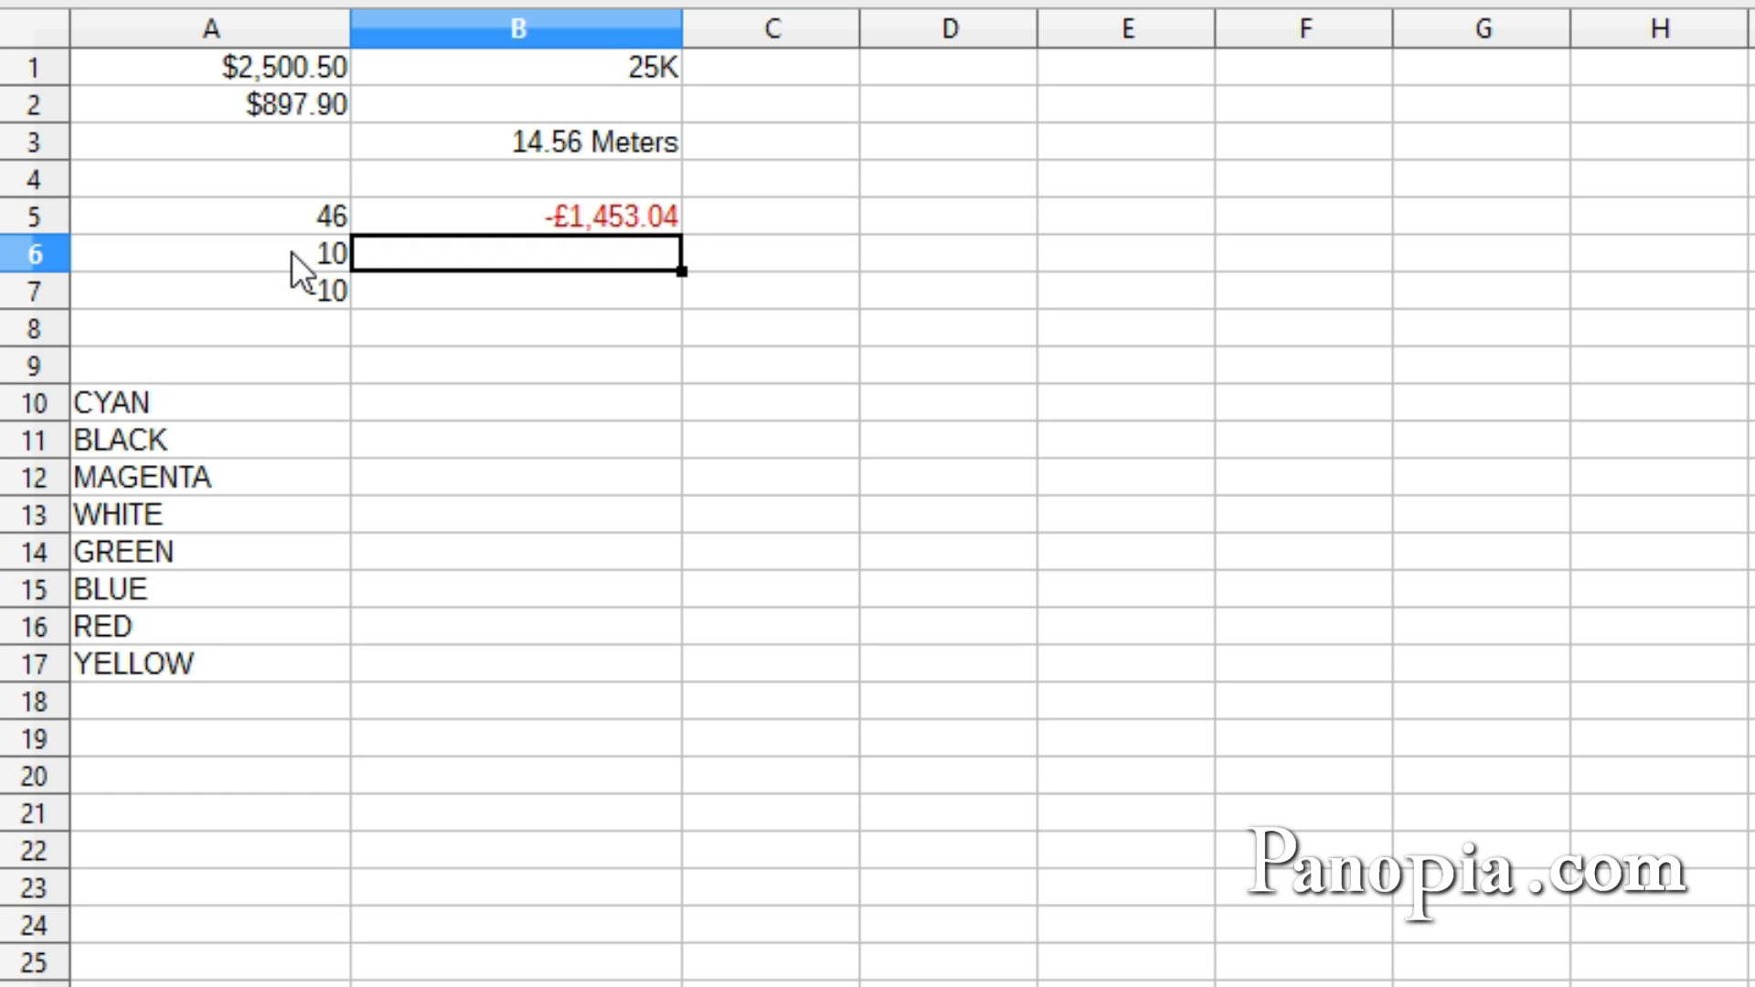
# Step: Open the number format for A5:A7 (46, 10, -10) and clear the General code
pyautogui.moveTo(281, 214); pyautogui.dragTo(282, 294)
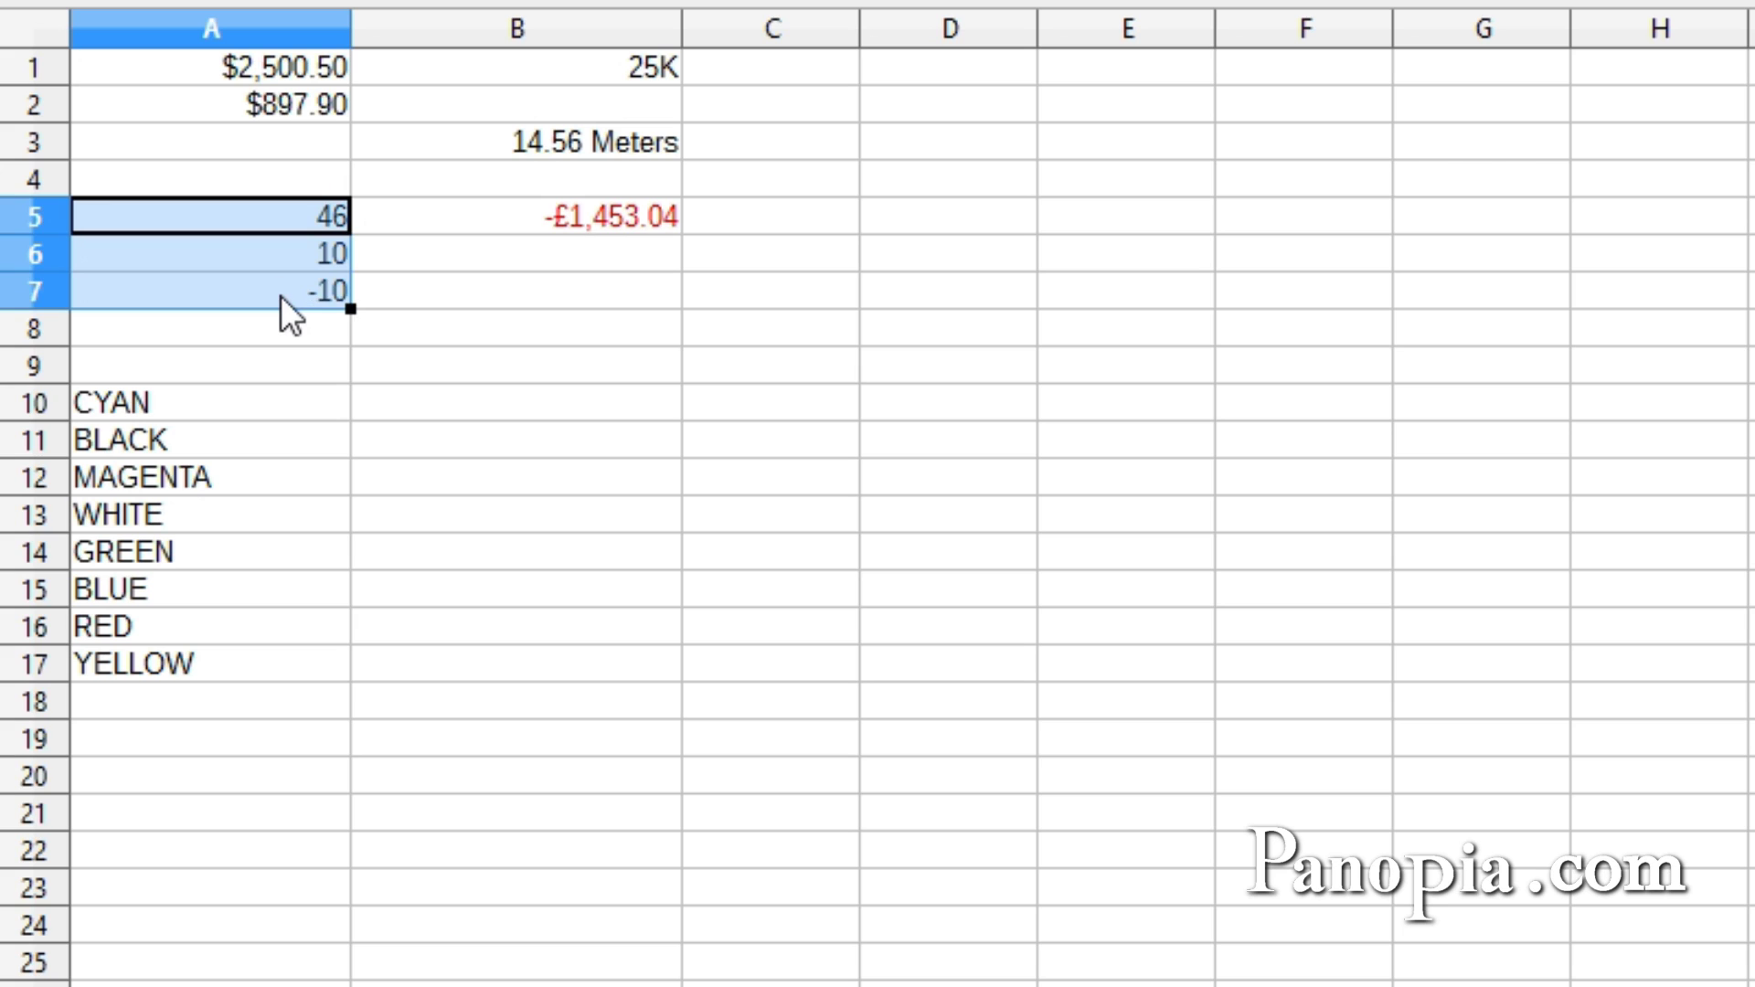
pyautogui.rightClick(318, 257)
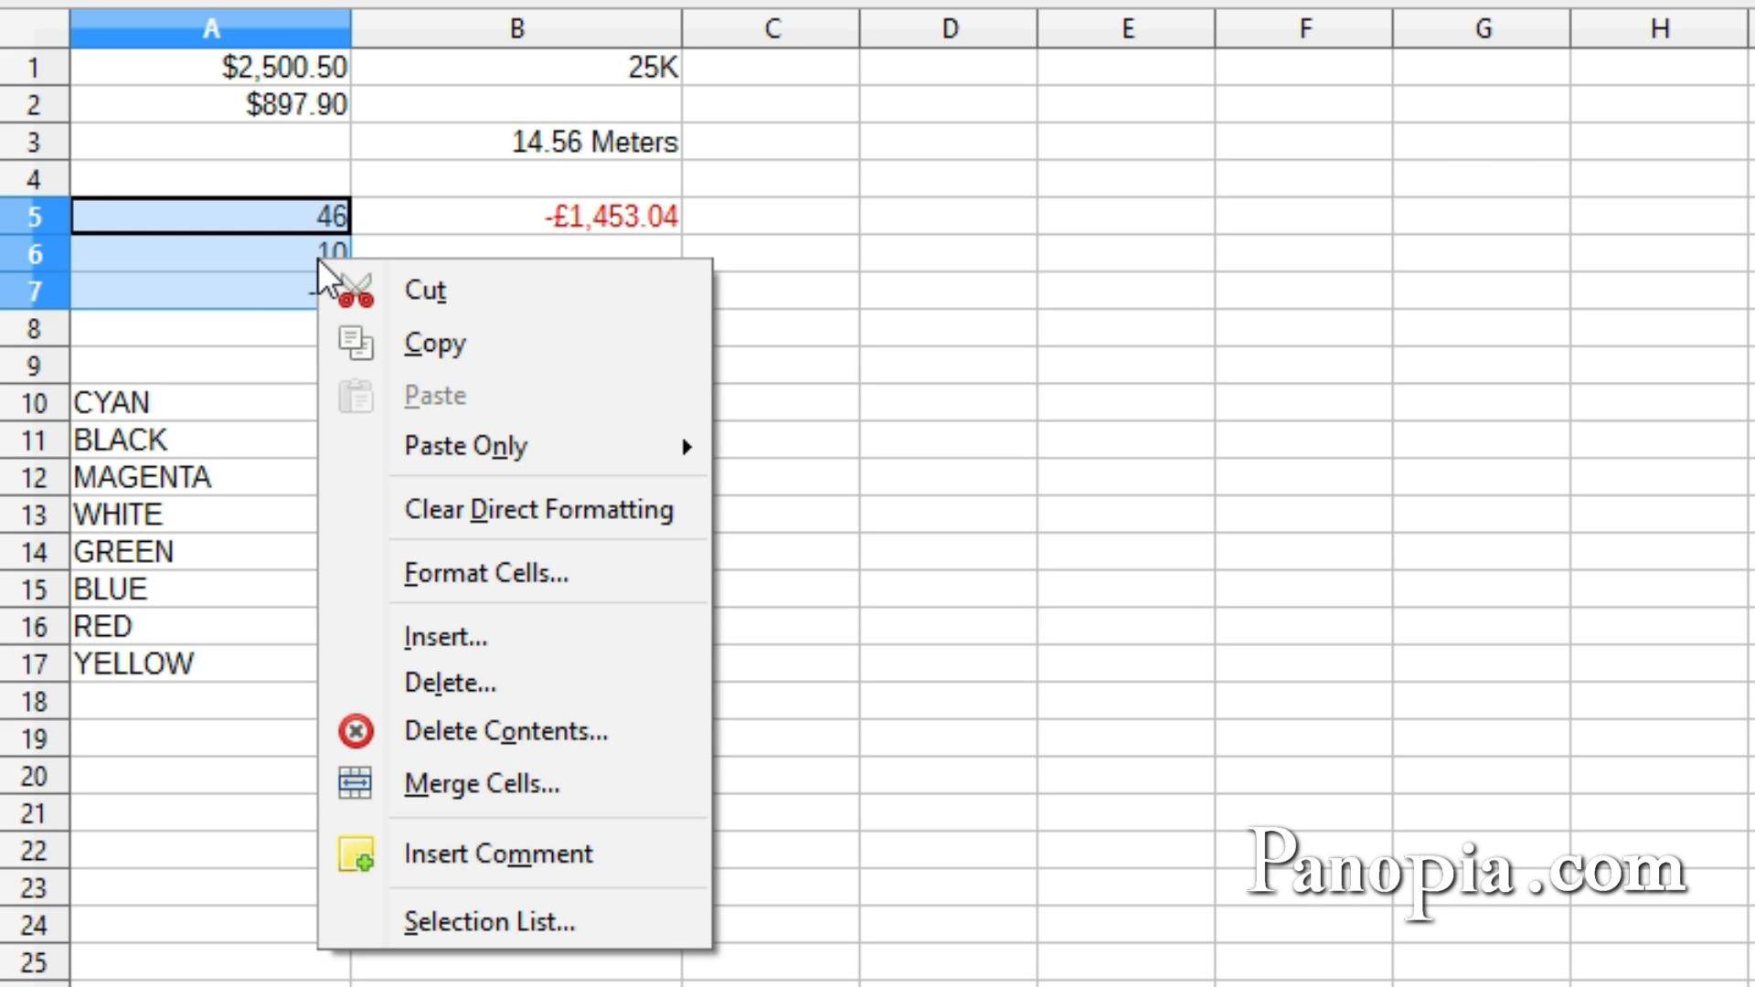
pyautogui.click(569, 573)
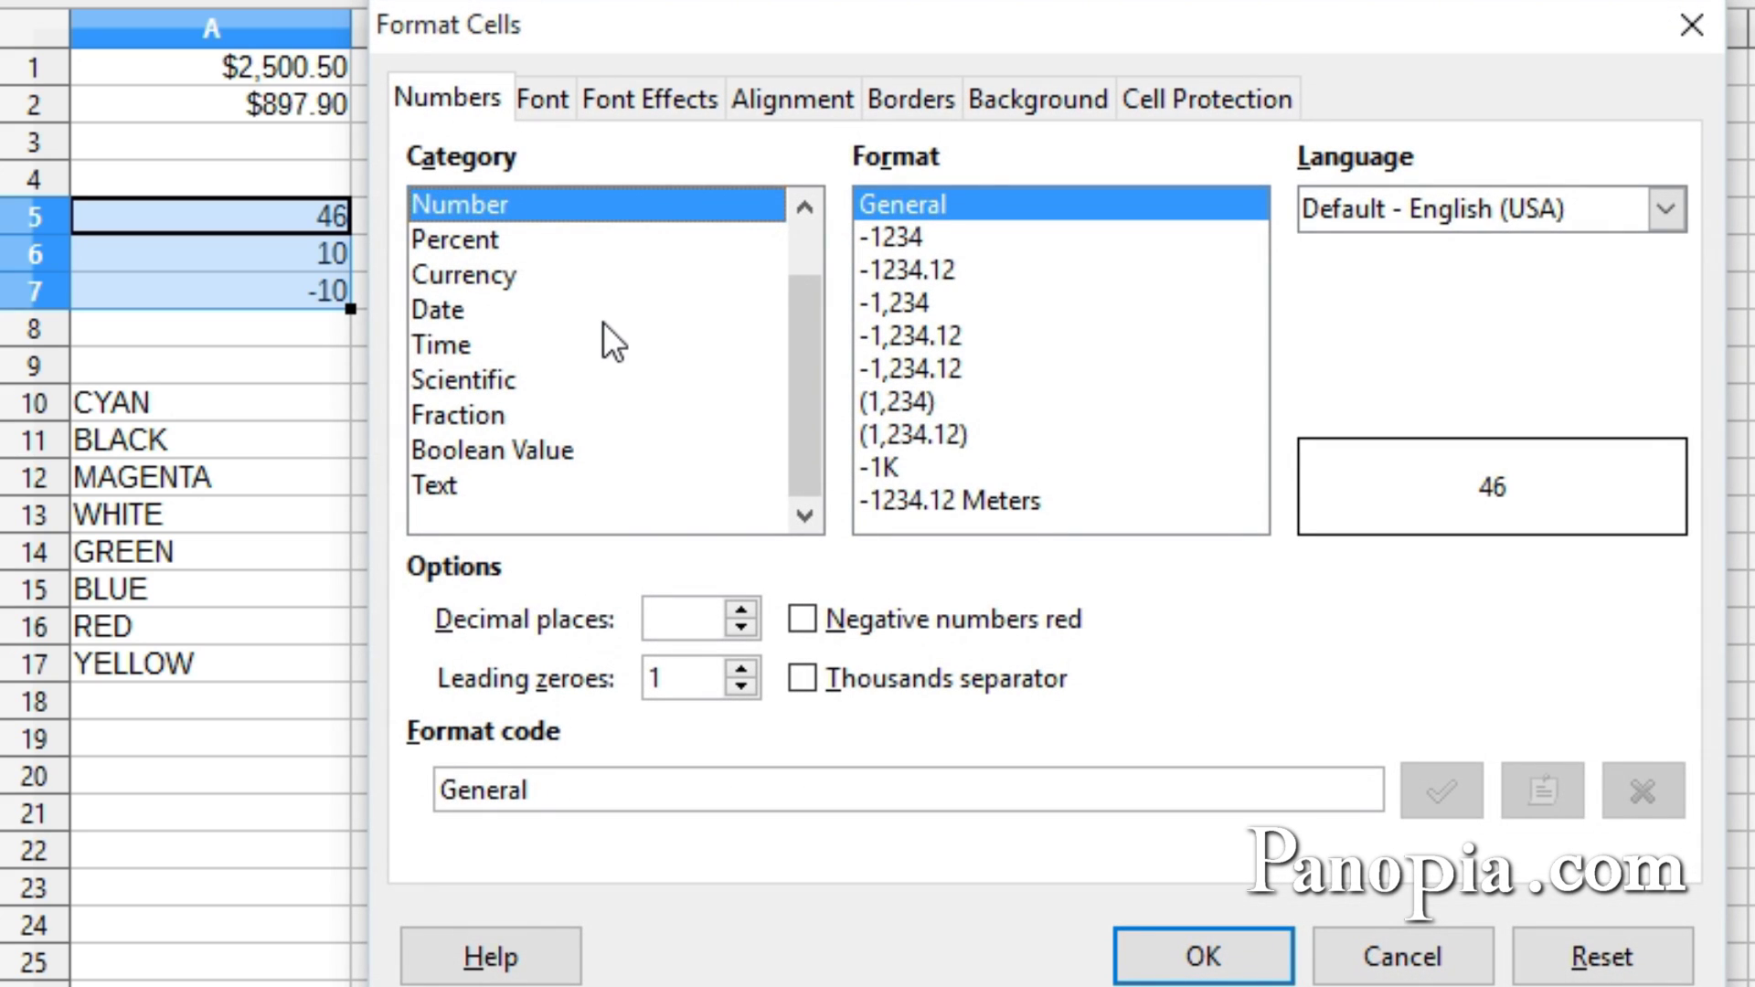
pyautogui.moveTo(558, 785); pyautogui.dragTo(383, 769)
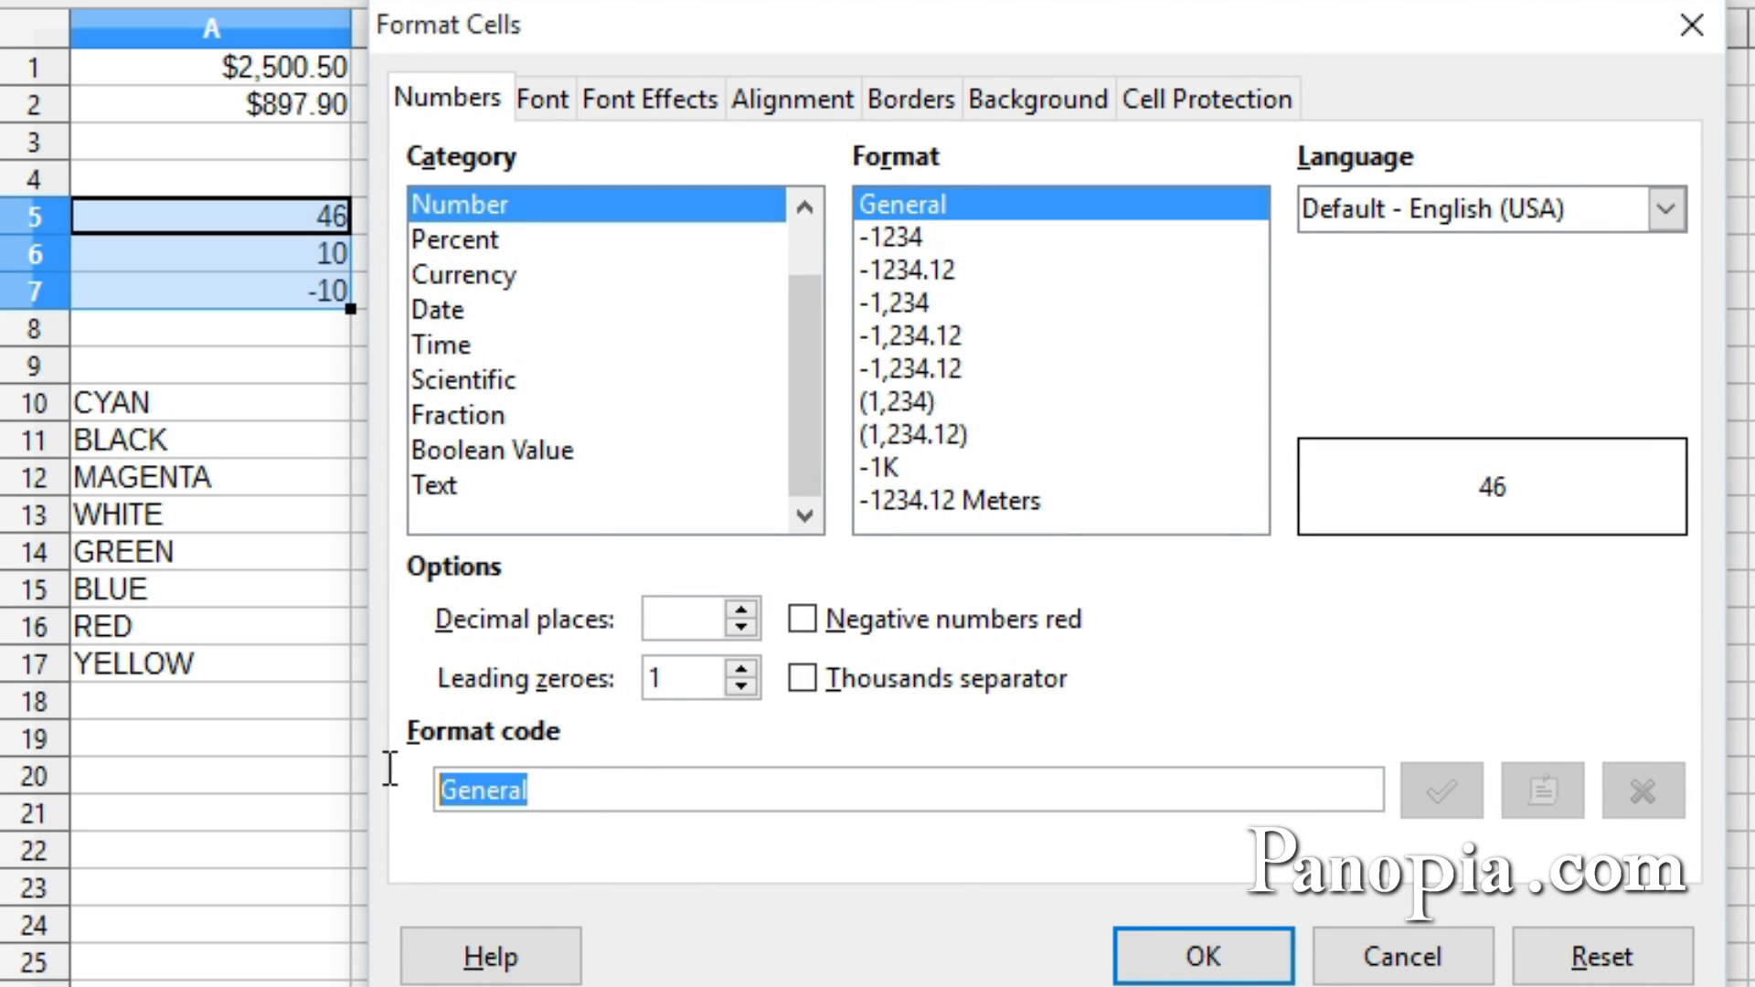
pyautogui.press('BackSpace')
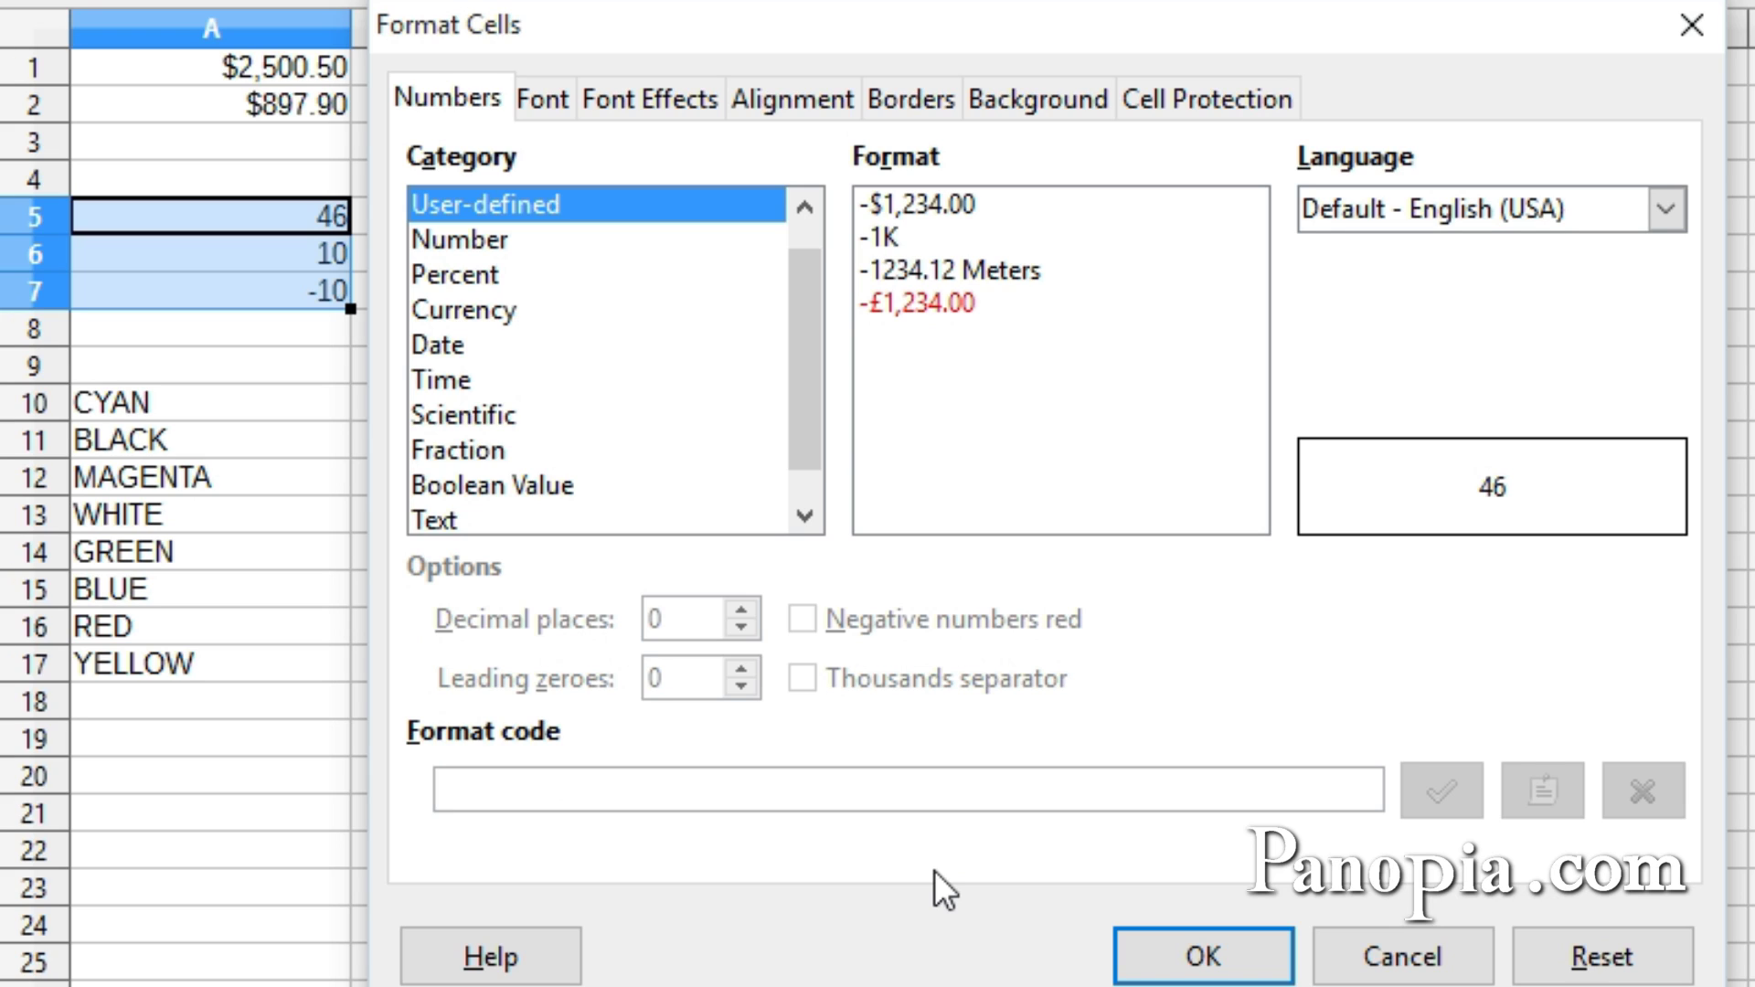
# Step: Start the format code with [blue][<=0]#.0" for cold temperatures
pyautogui.write('[')
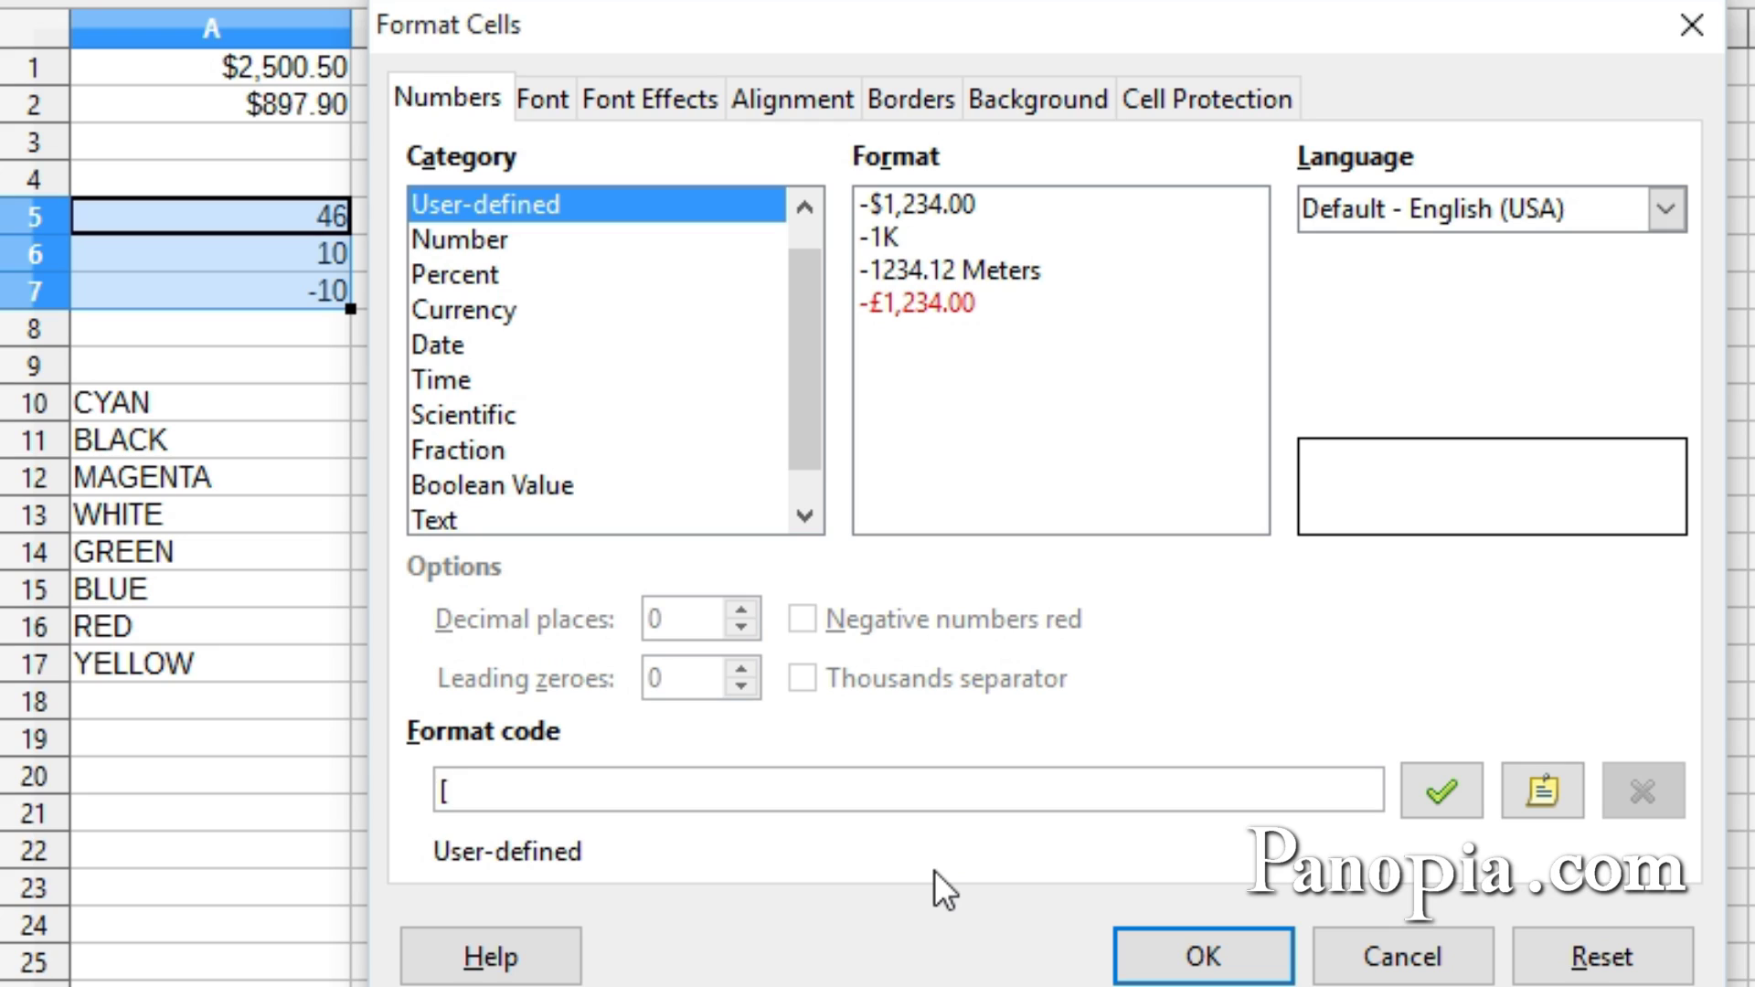
pyautogui.write('blue]')
pyautogui.write('[<=0]')
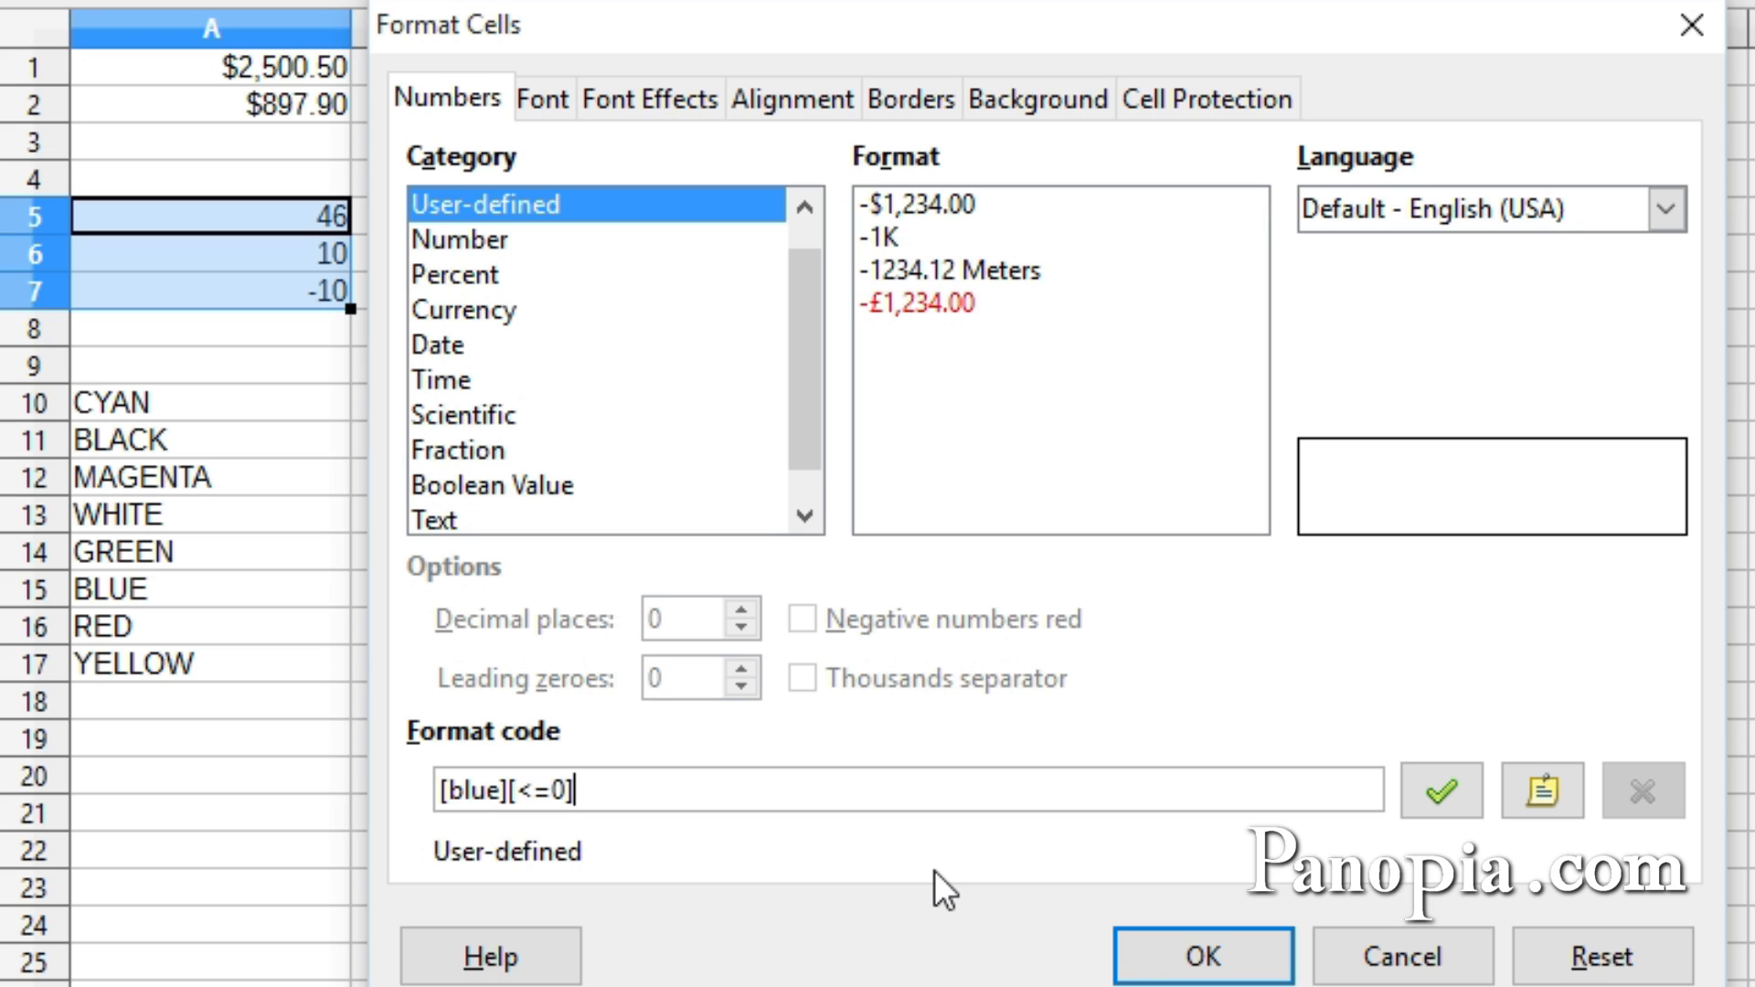
pyautogui.write('#.0')
pyautogui.write('"')
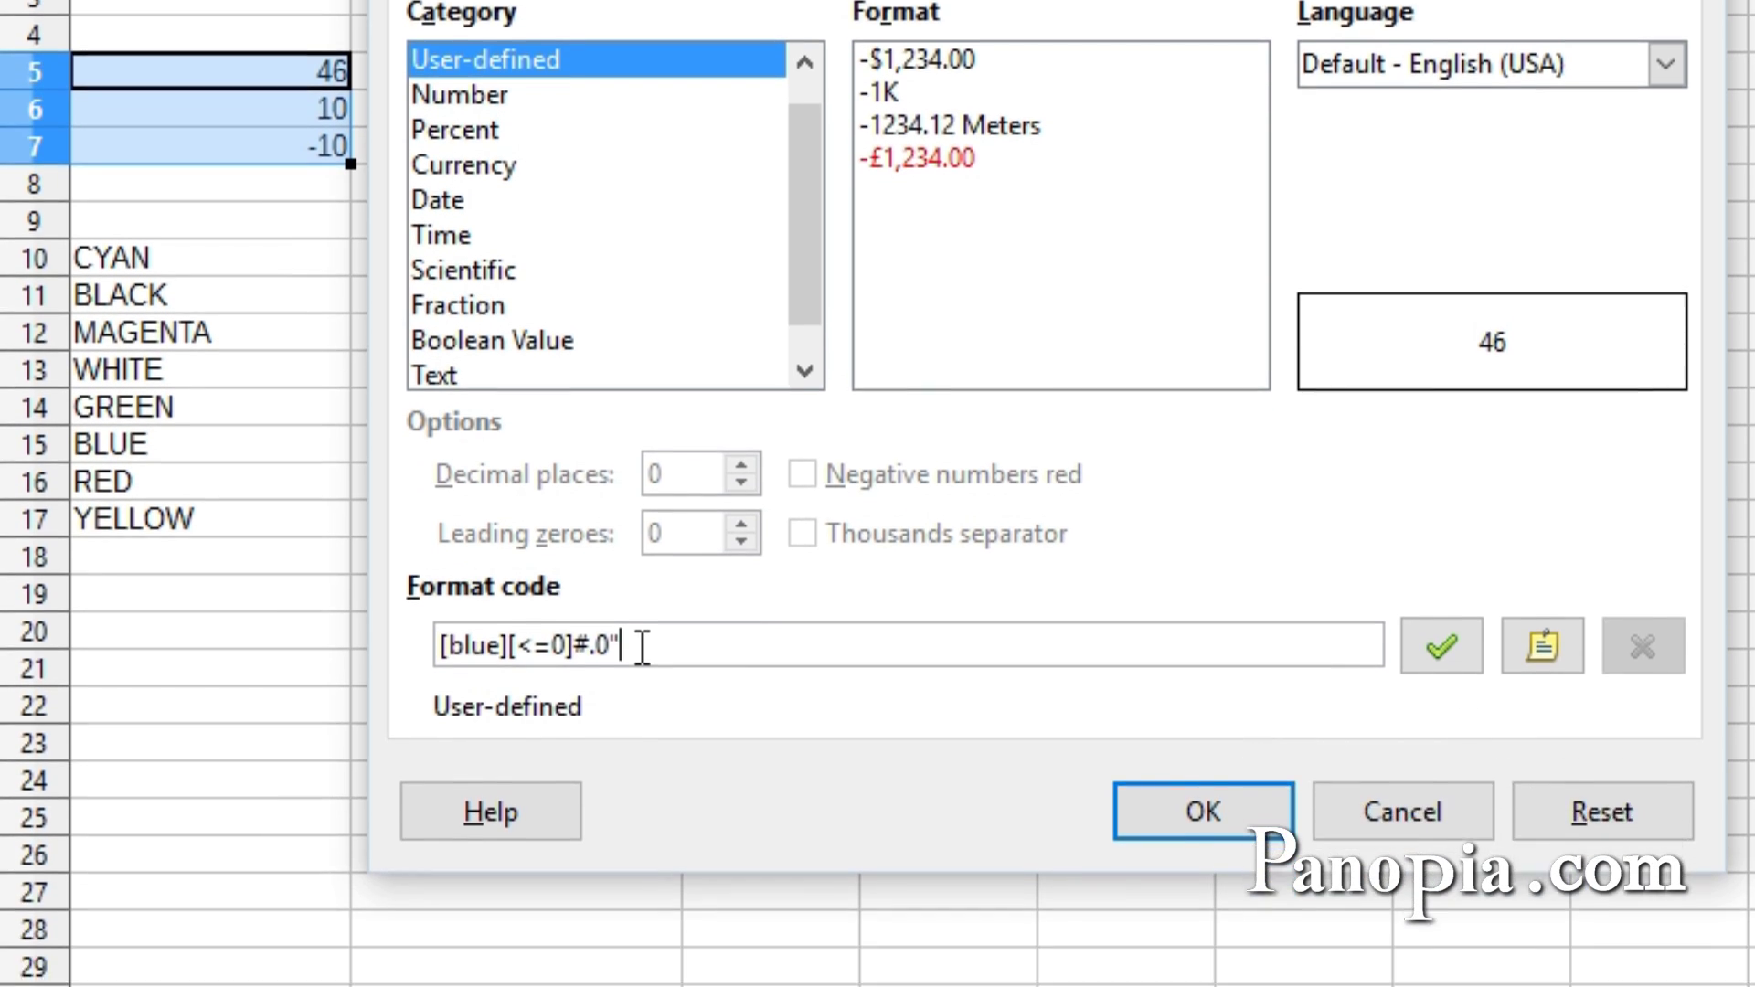
# Step: Insert a ° degree sign from Special Characters into the format code
pyautogui.rightClick(640, 791)
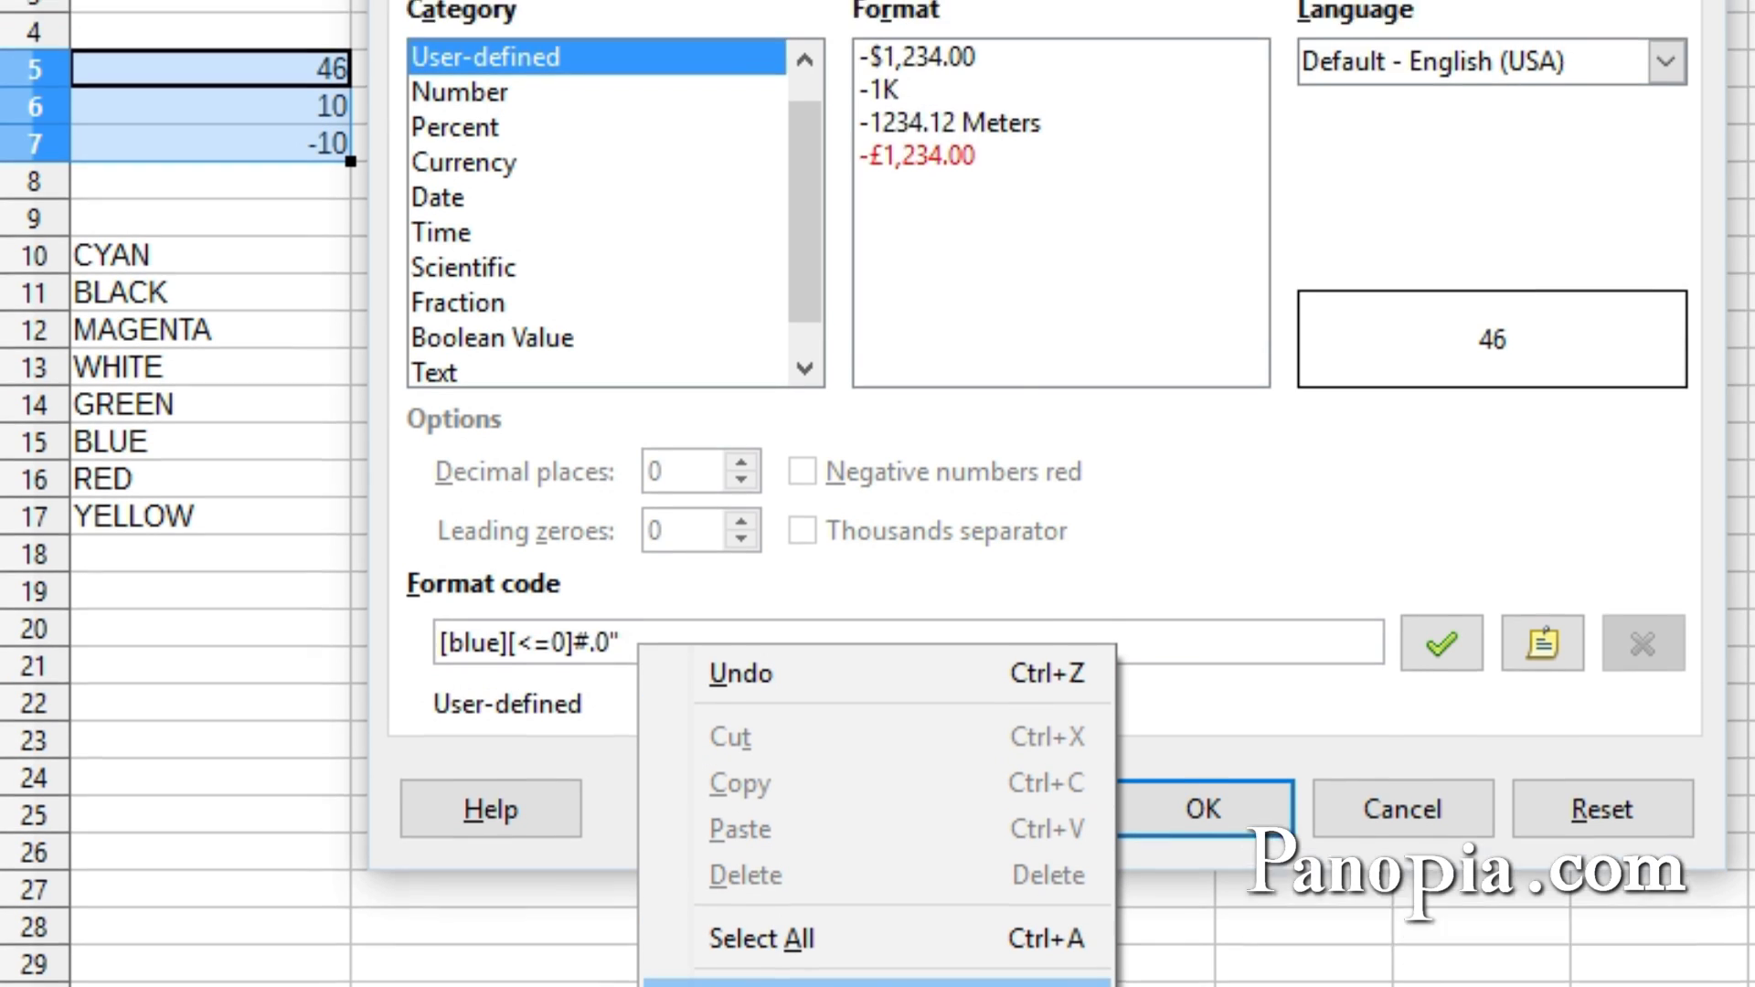
pyautogui.click(988, 957)
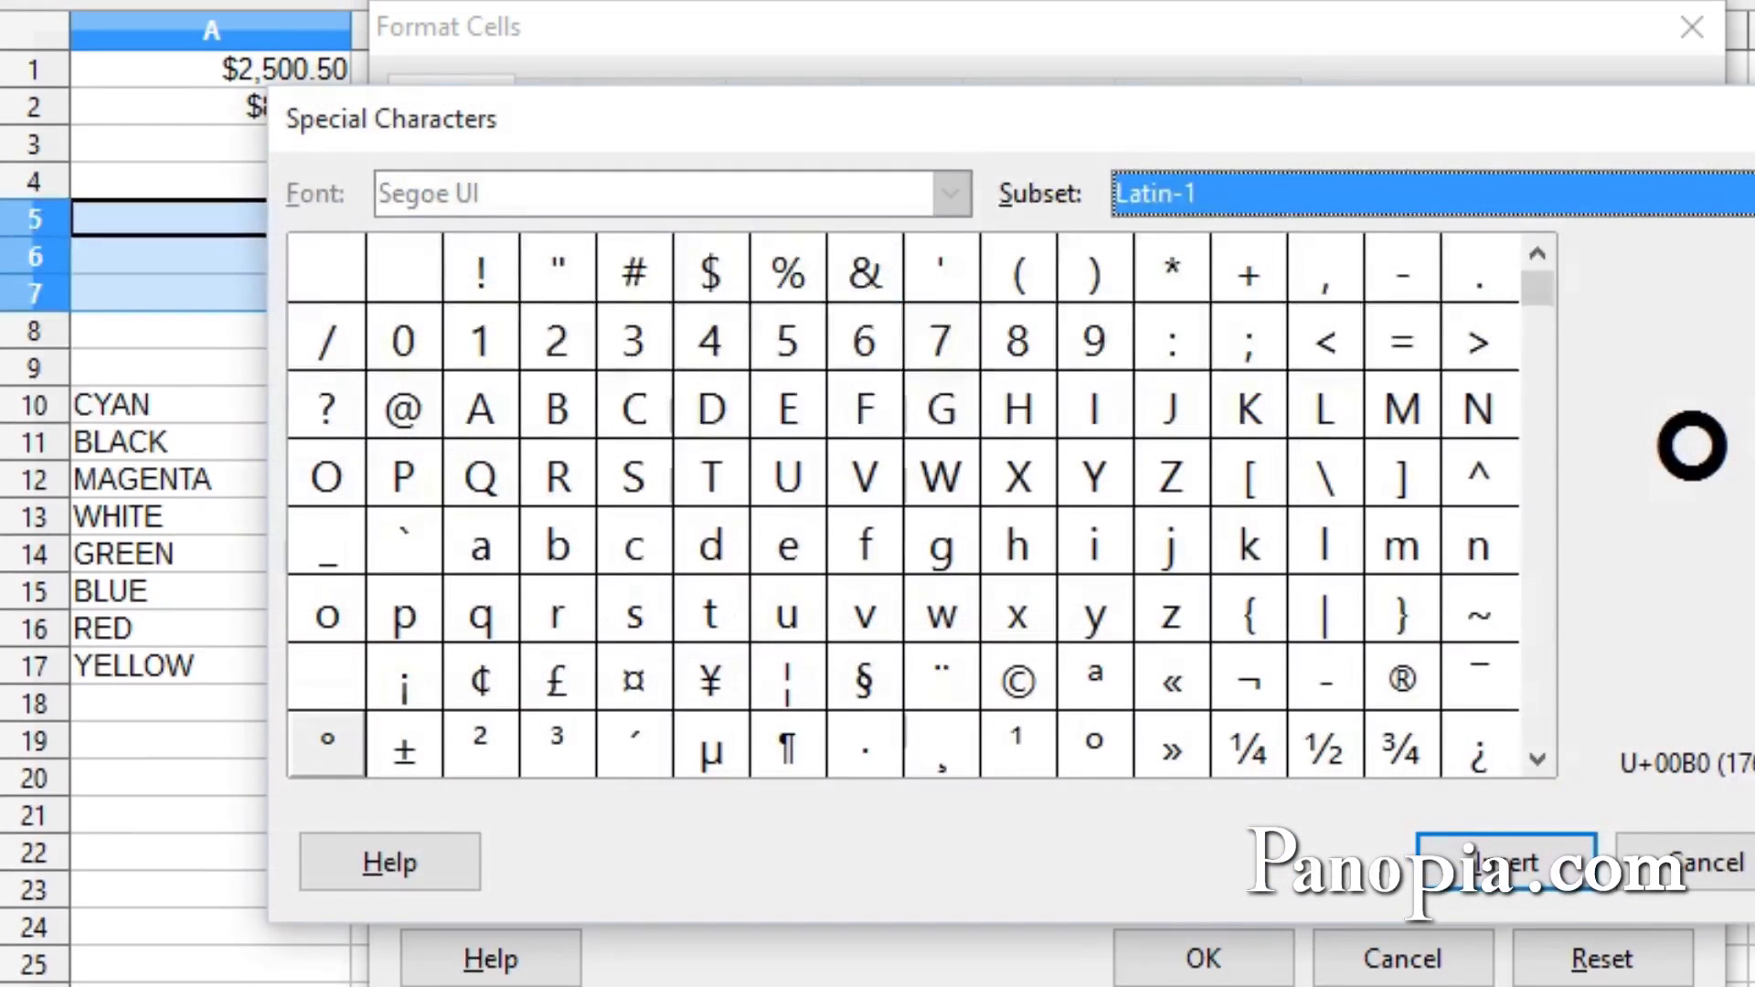
pyautogui.doubleClick(325, 739)
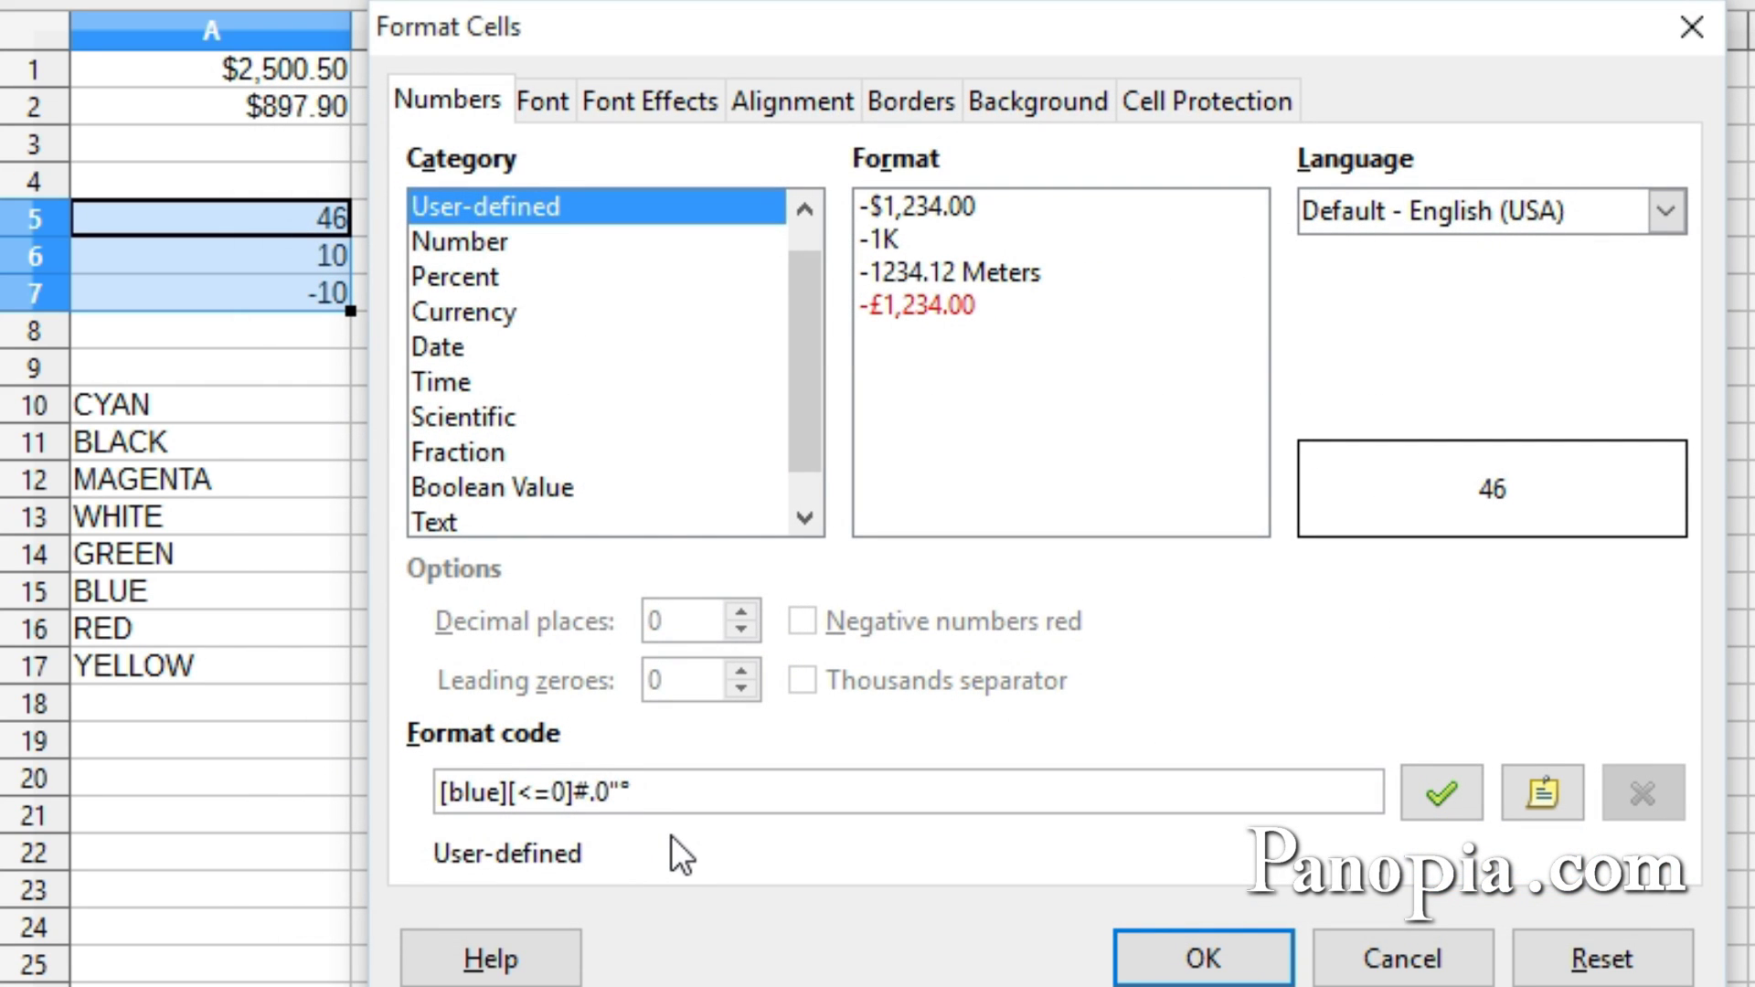
# Step: Finish the code as [blue][<=0]#.0"°C";[red][>30]#.0"°C";[green]#.0"°C" and apply it to A5:A7
pyautogui.write('C";')
pyautogui.write('[red]')
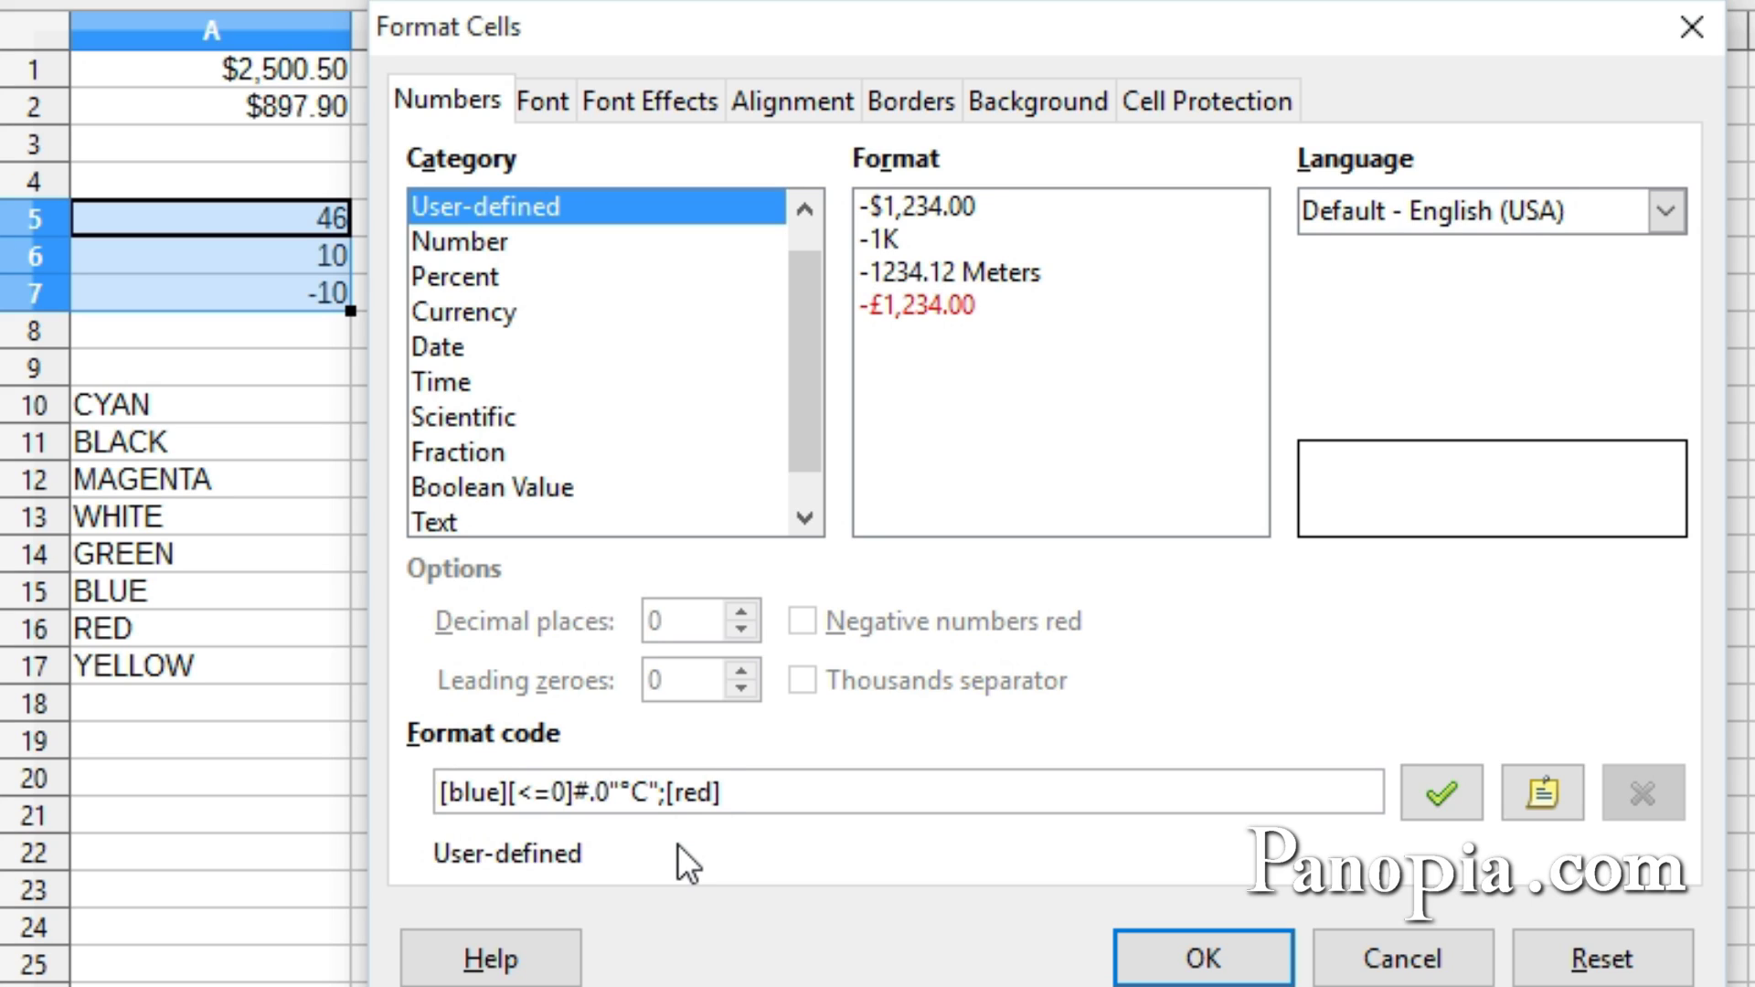
pyautogui.write('[>30]')
pyautogui.moveTo(573, 792); pyautogui.dragTo(661, 793)
pyautogui.hotkey('ctrl', 'c')
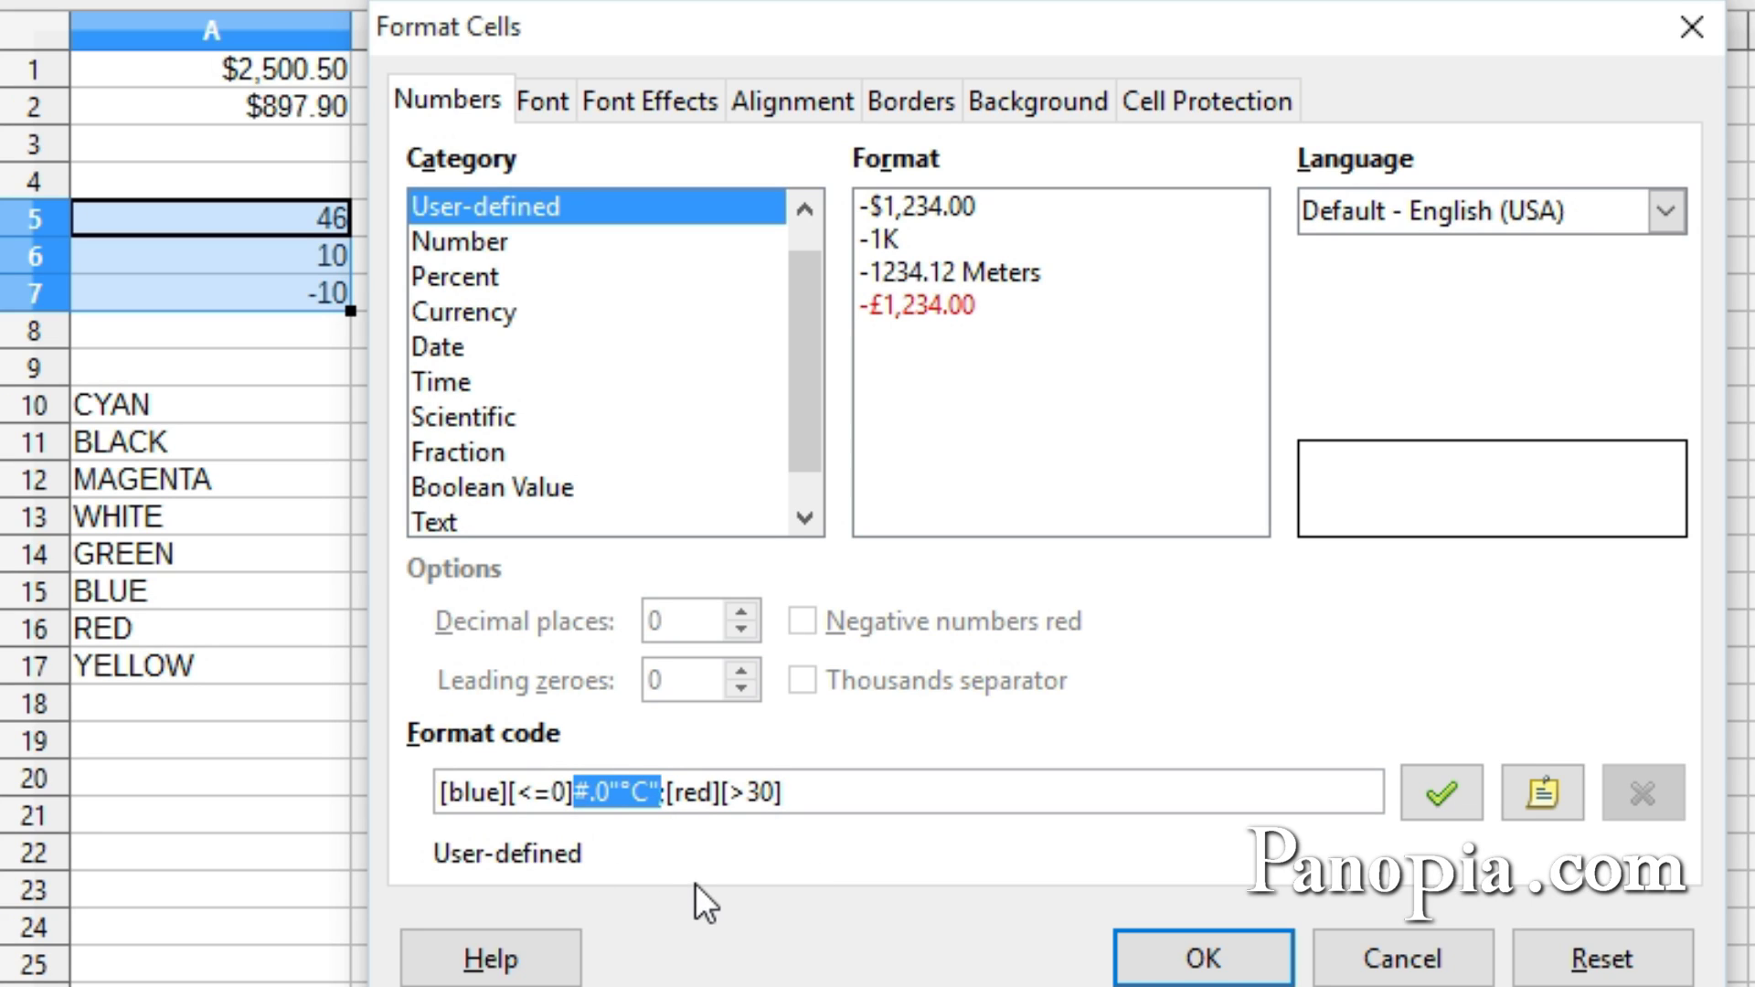
pyautogui.click(835, 791)
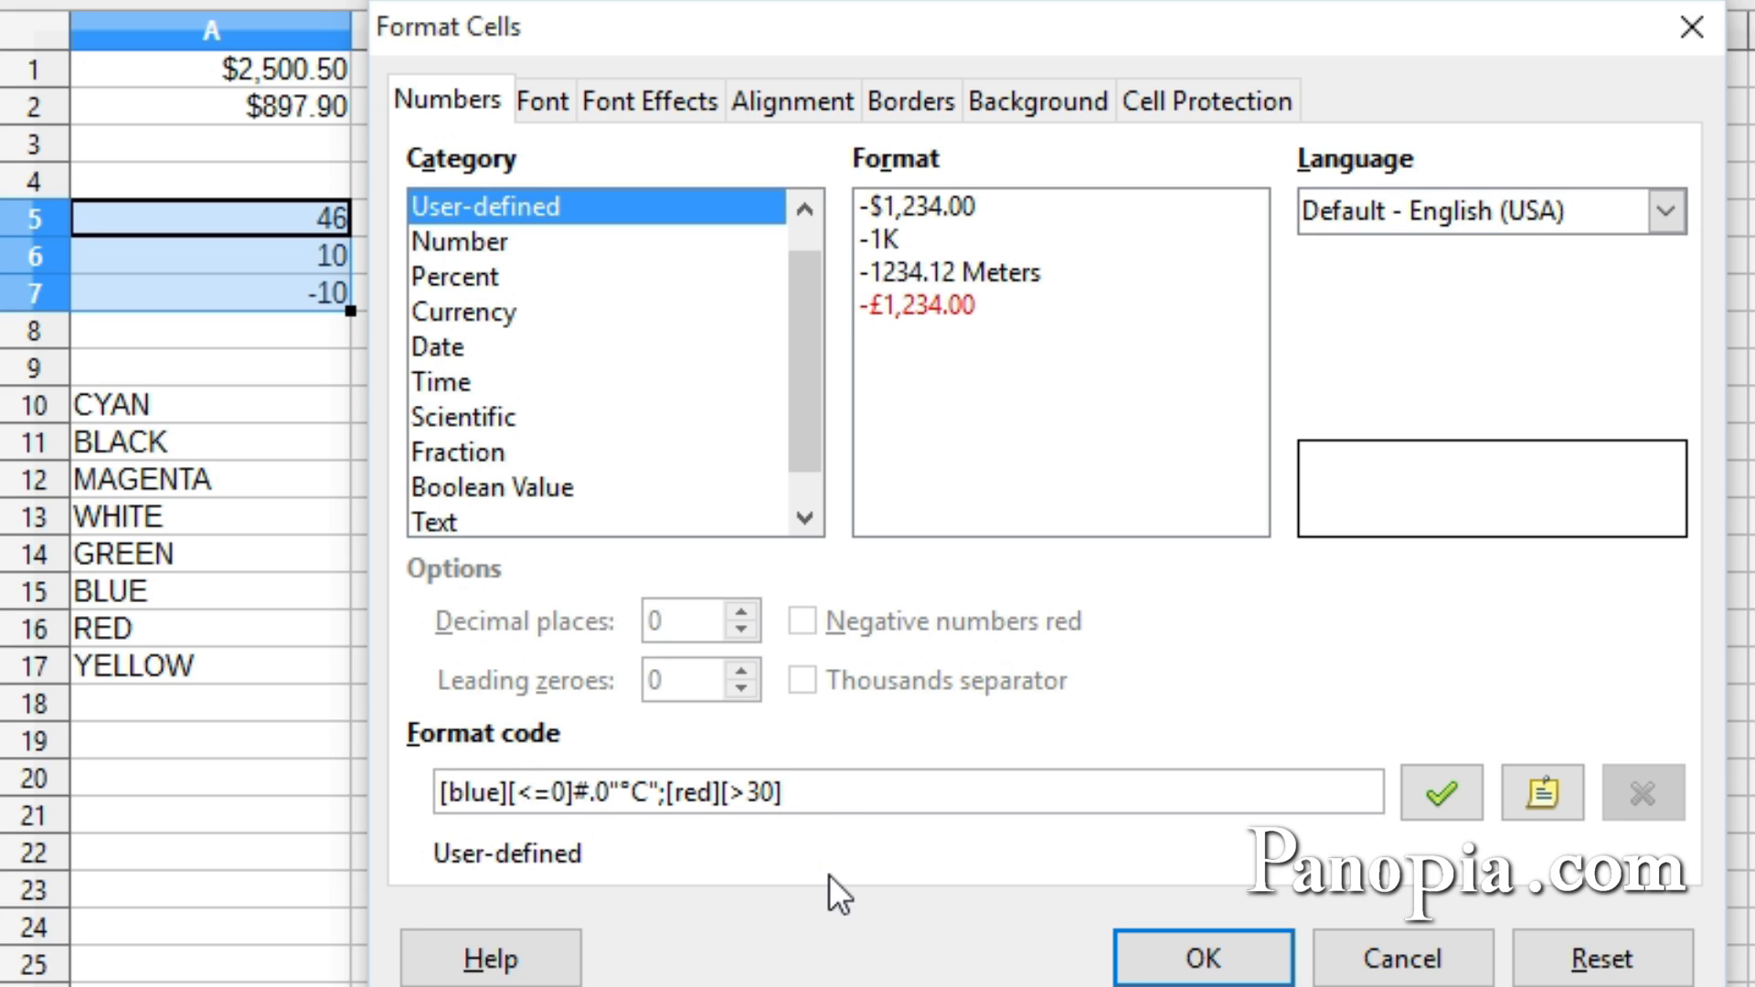
pyautogui.hotkey('ctrl', 'v')
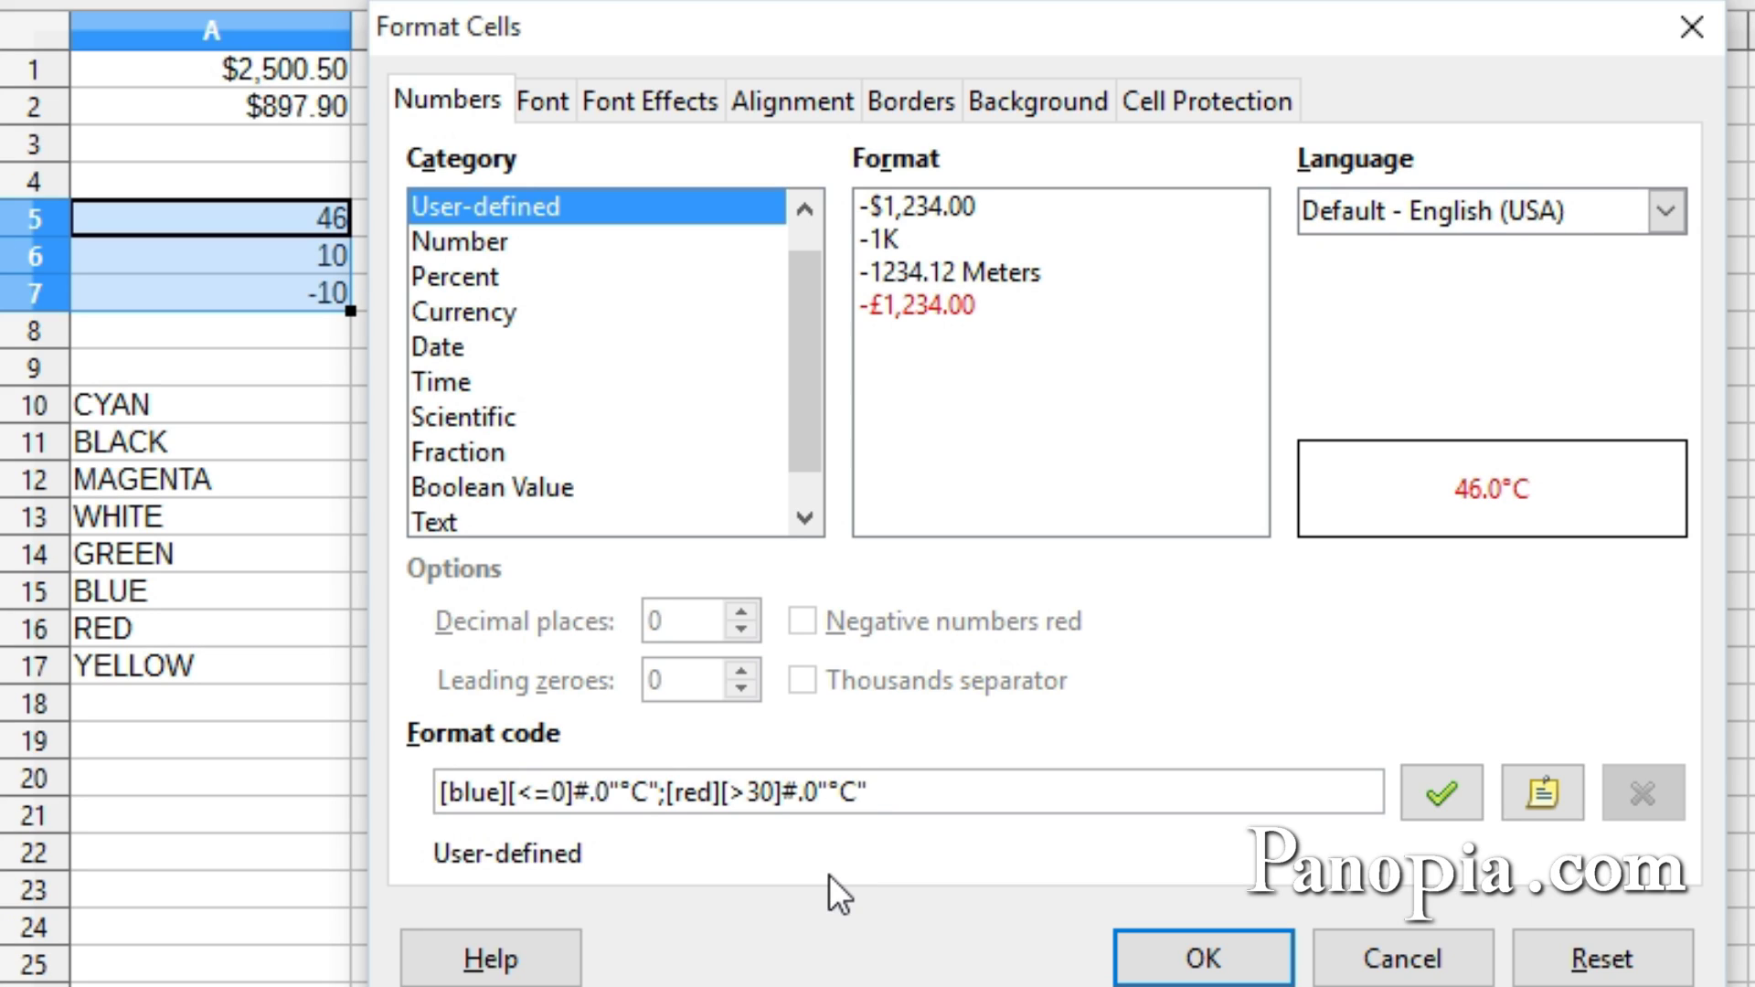
pyautogui.write(';')
pyautogui.write('[gre')
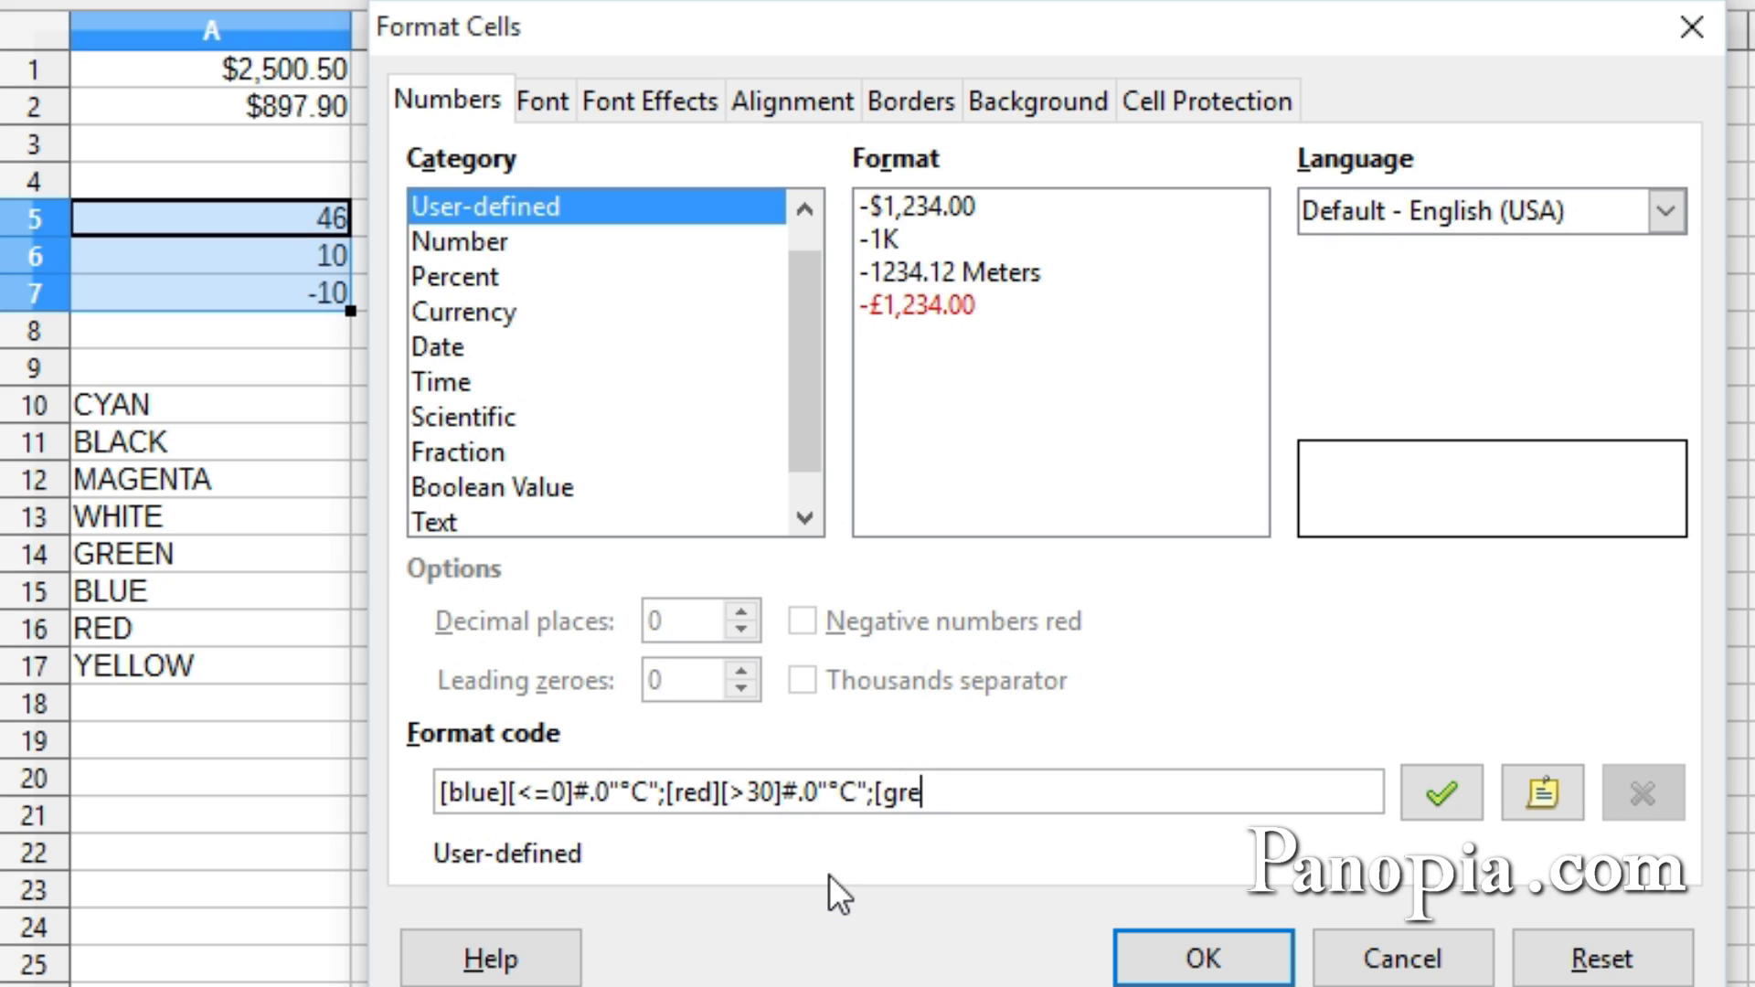
pyautogui.write('en]')
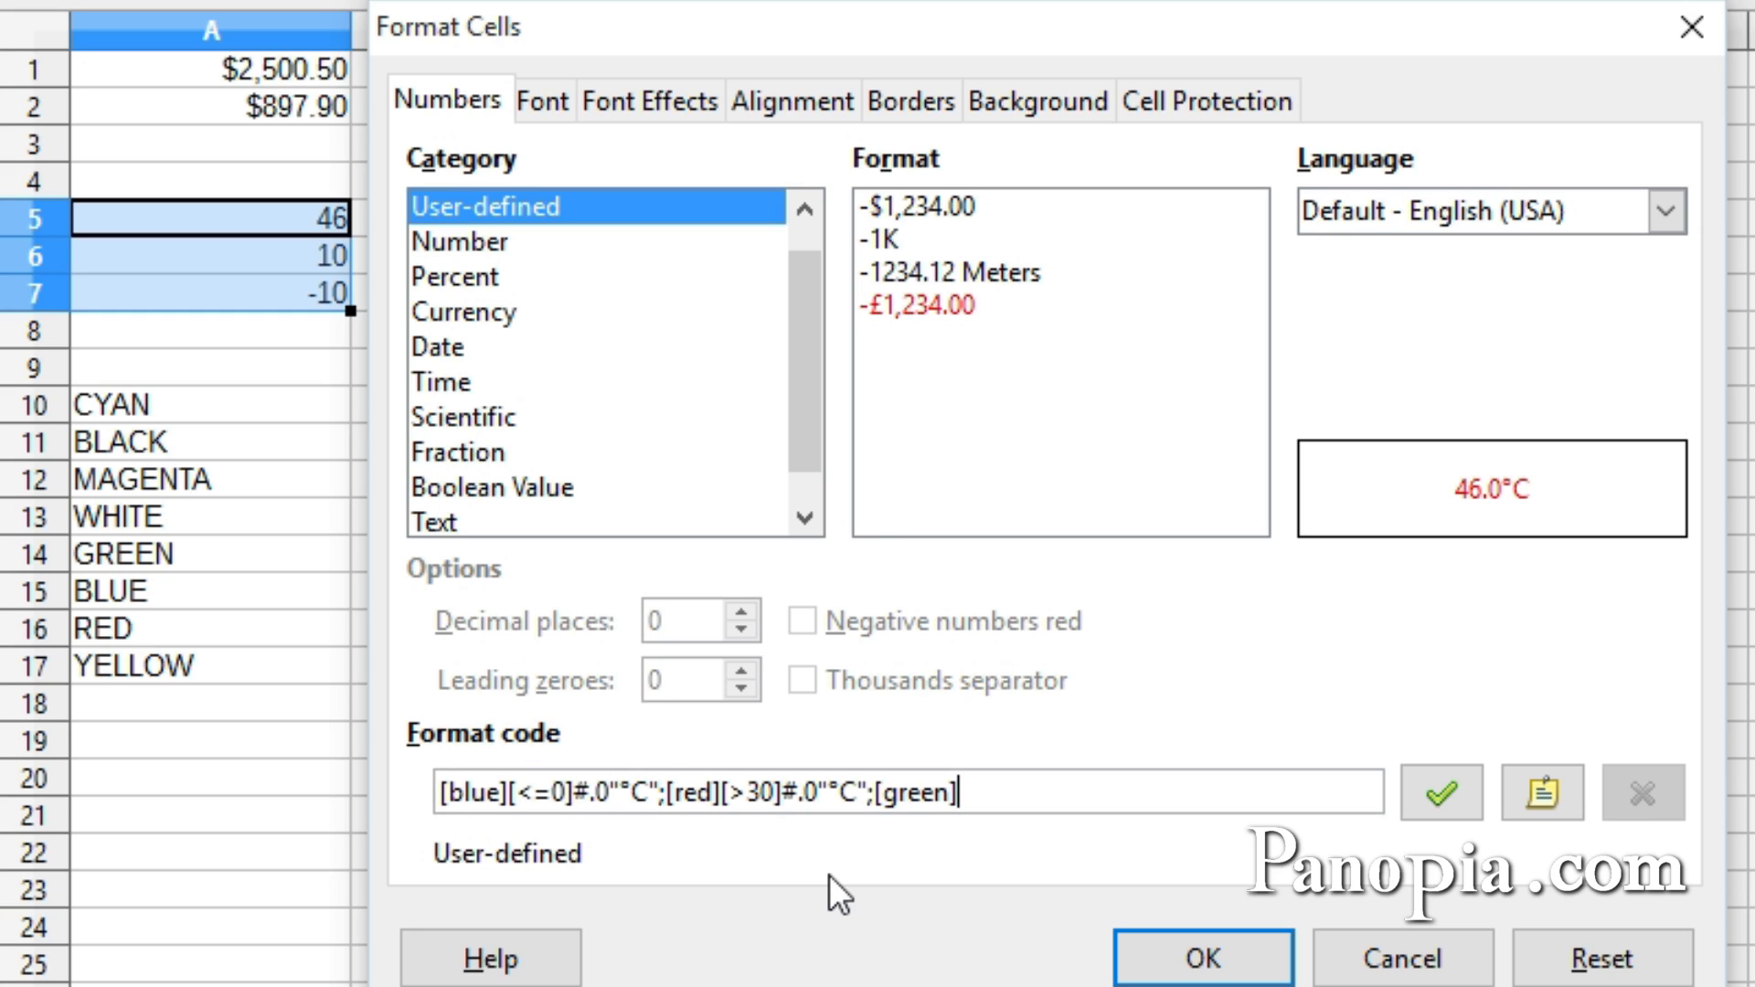
pyautogui.hotkey('ctrl', 'v')
pyautogui.click(1254, 952)
# Step: Remove the user-defined °C temperature format from the User-defined list for A5:A7
pyautogui.moveTo(310, 369); pyautogui.dragTo(329, 406)
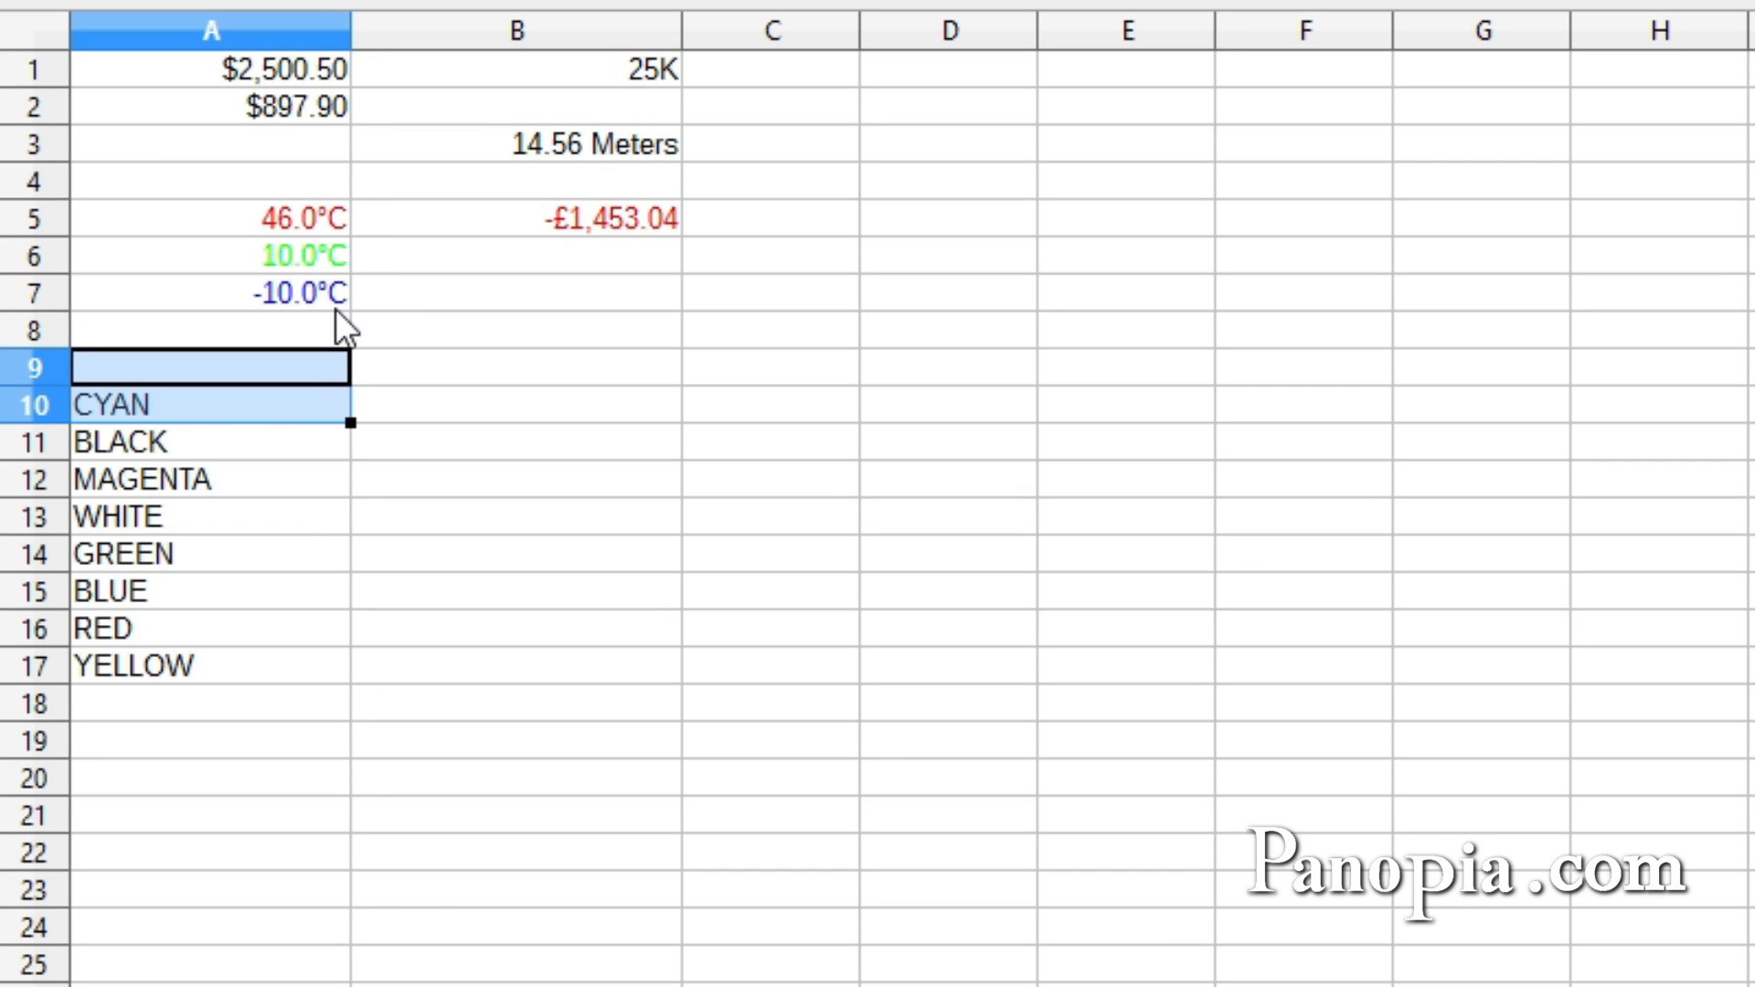
pyautogui.moveTo(289, 214); pyautogui.dragTo(287, 291)
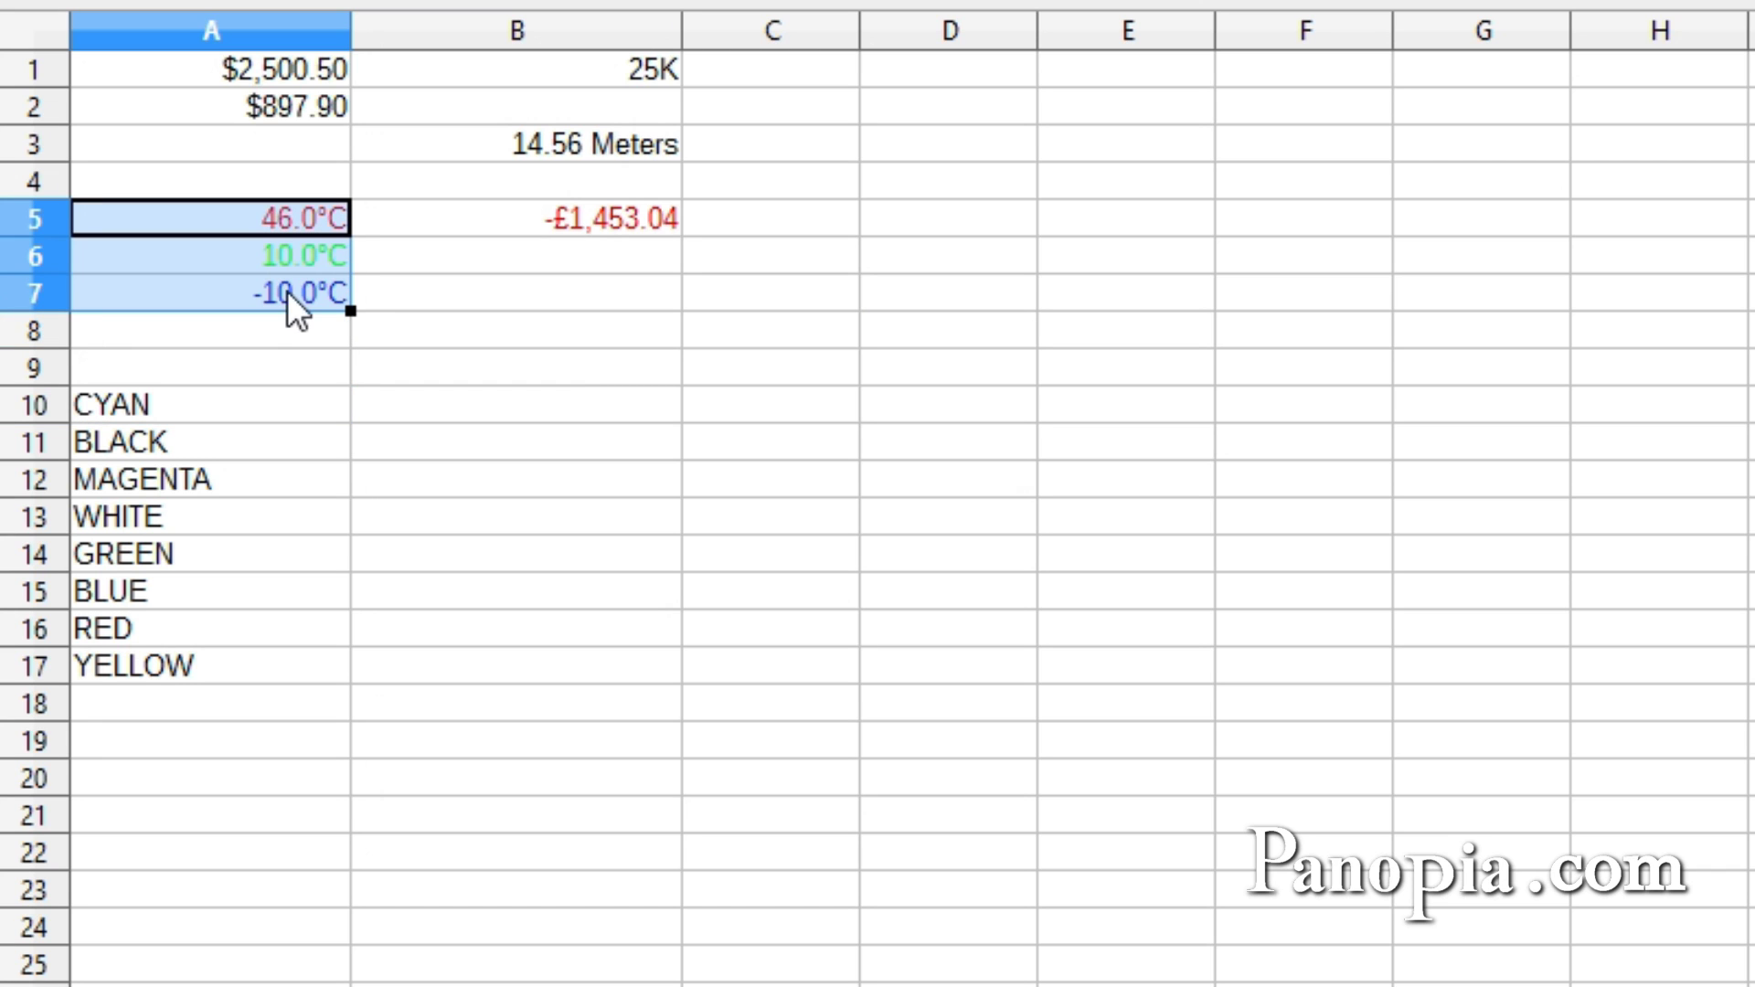
pyautogui.rightClick(287, 269)
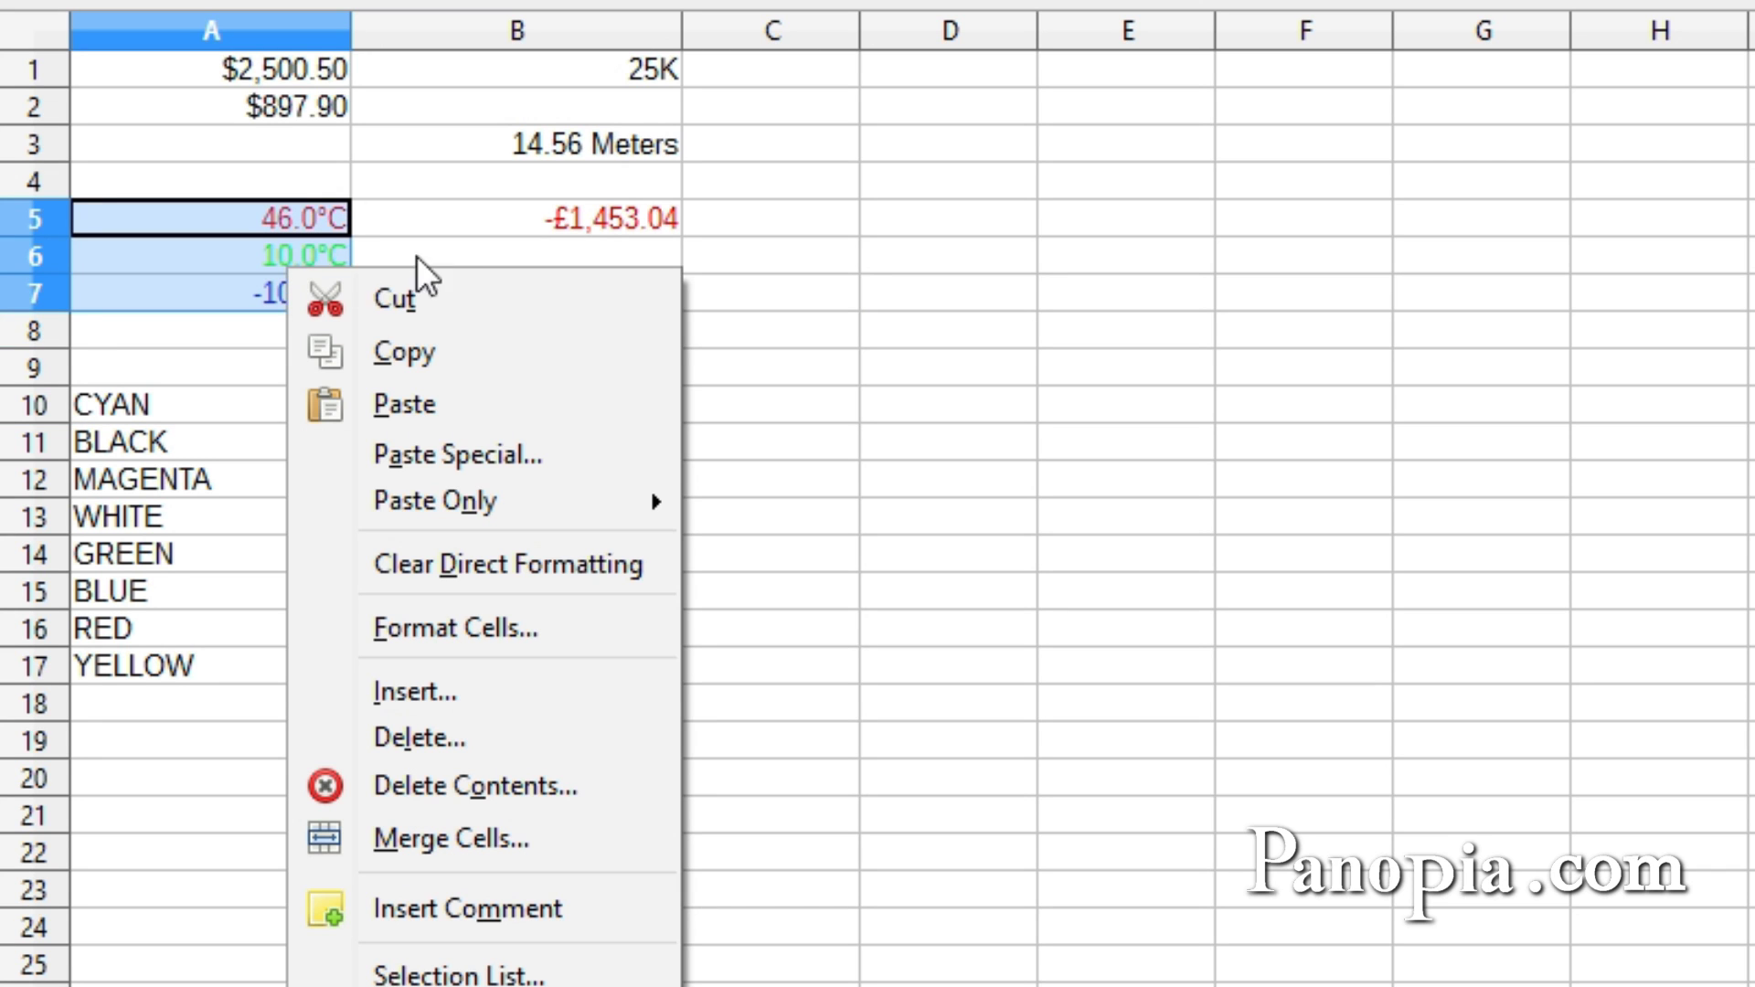
pyautogui.click(619, 639)
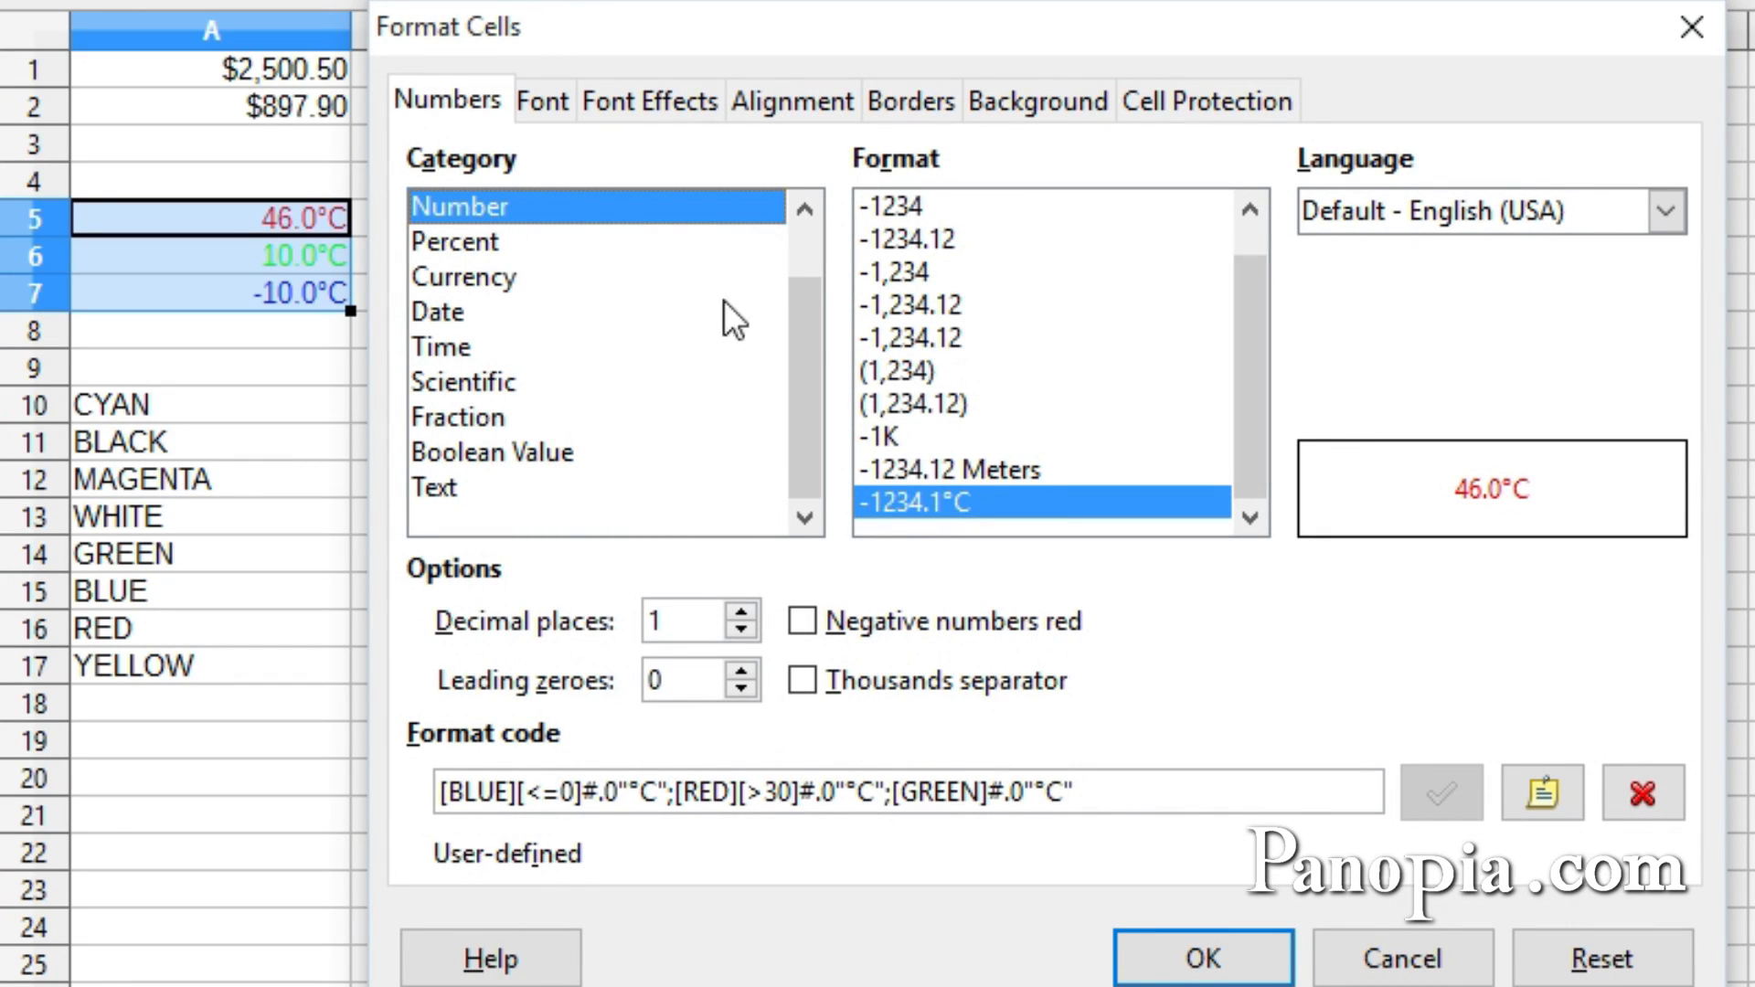
pyautogui.moveTo(797, 323); pyautogui.dragTo(793, 233)
pyautogui.click(538, 239)
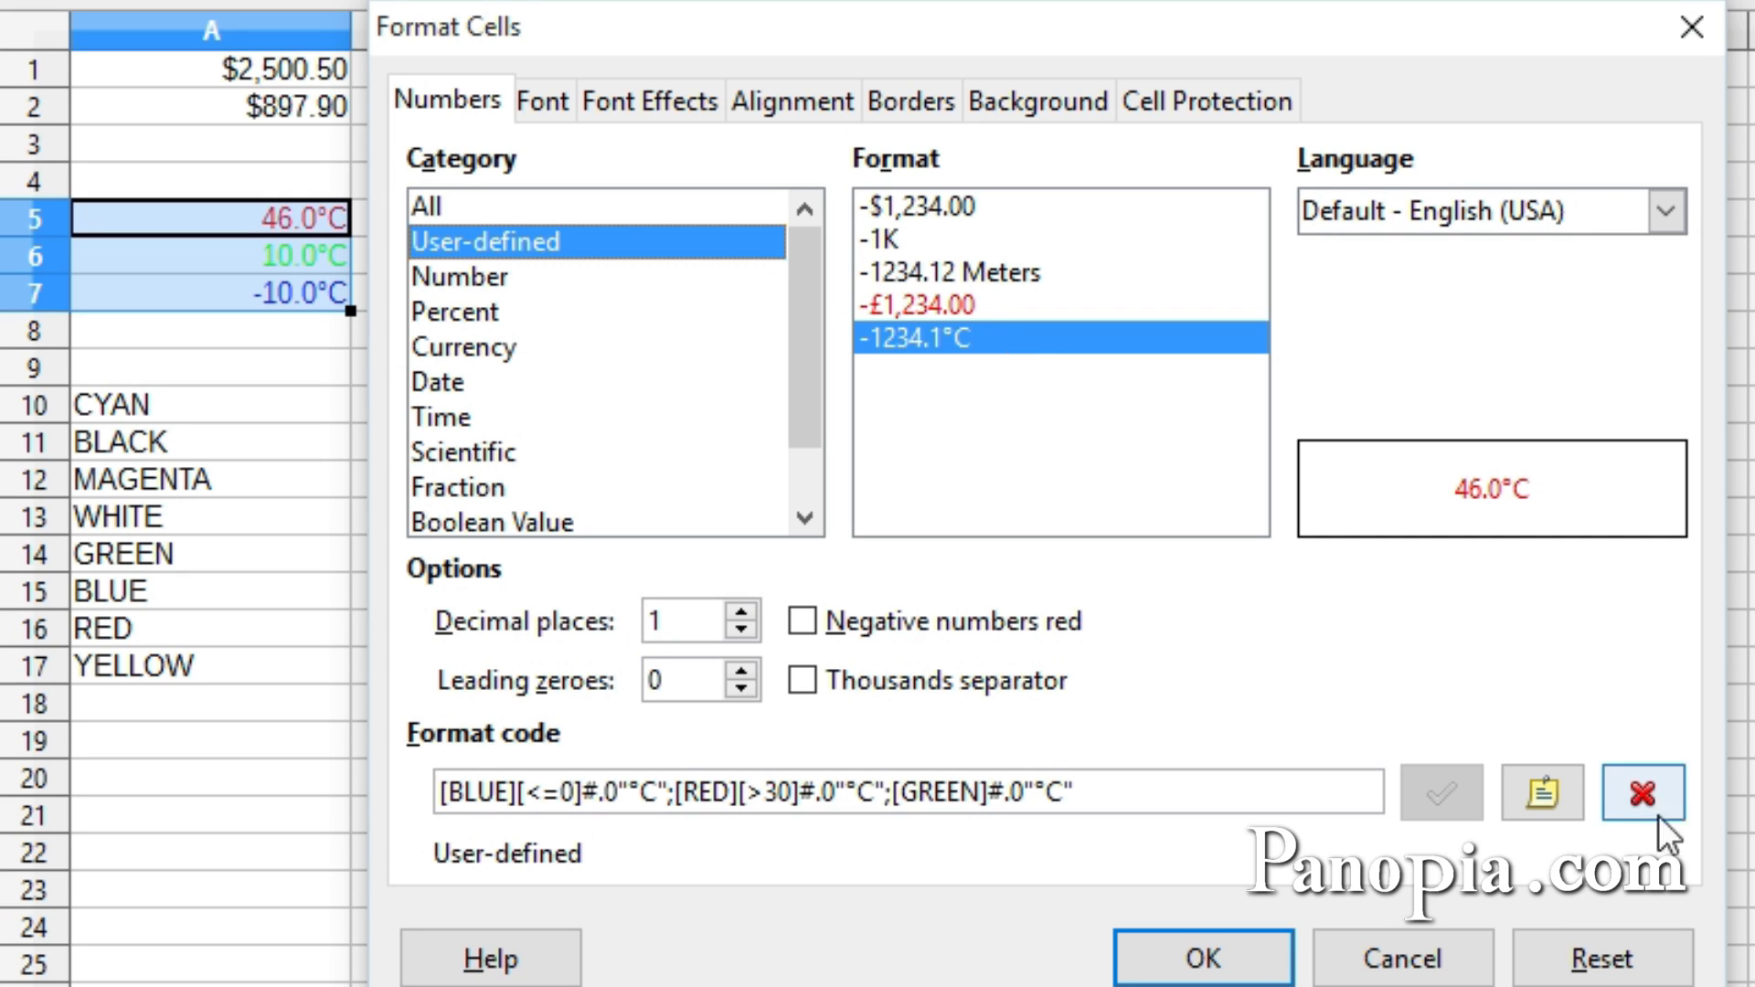
pyautogui.click(1659, 792)
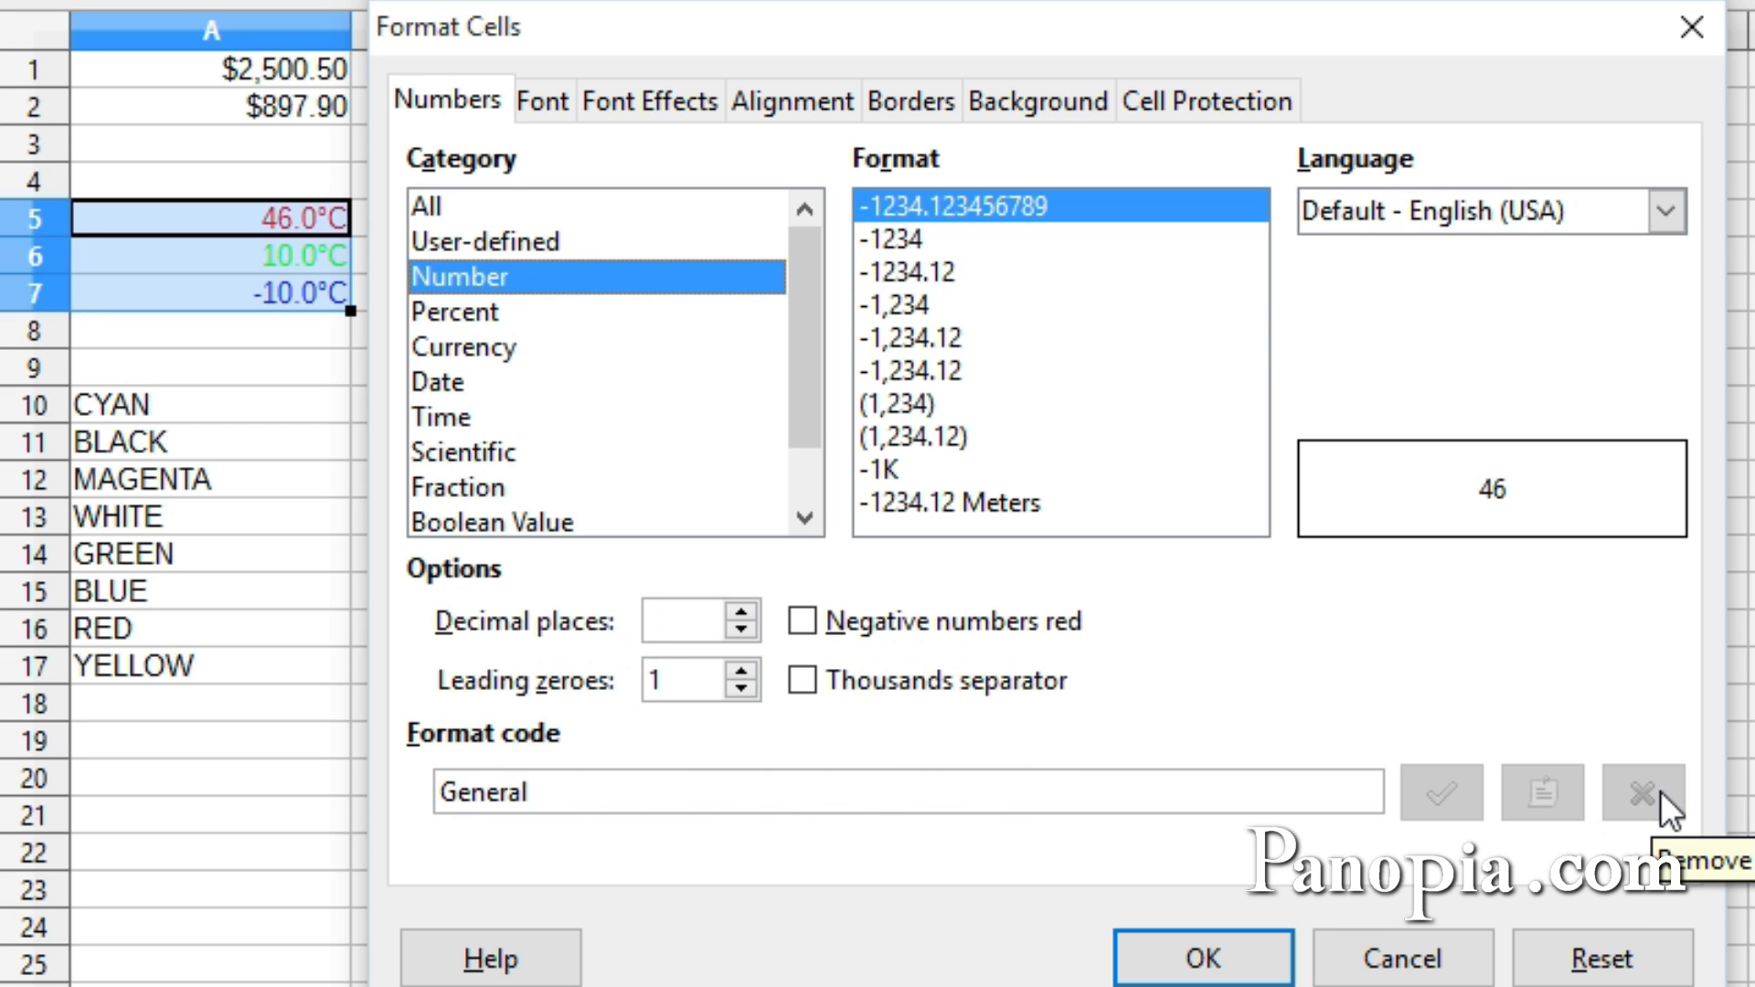
pyautogui.click(1207, 954)
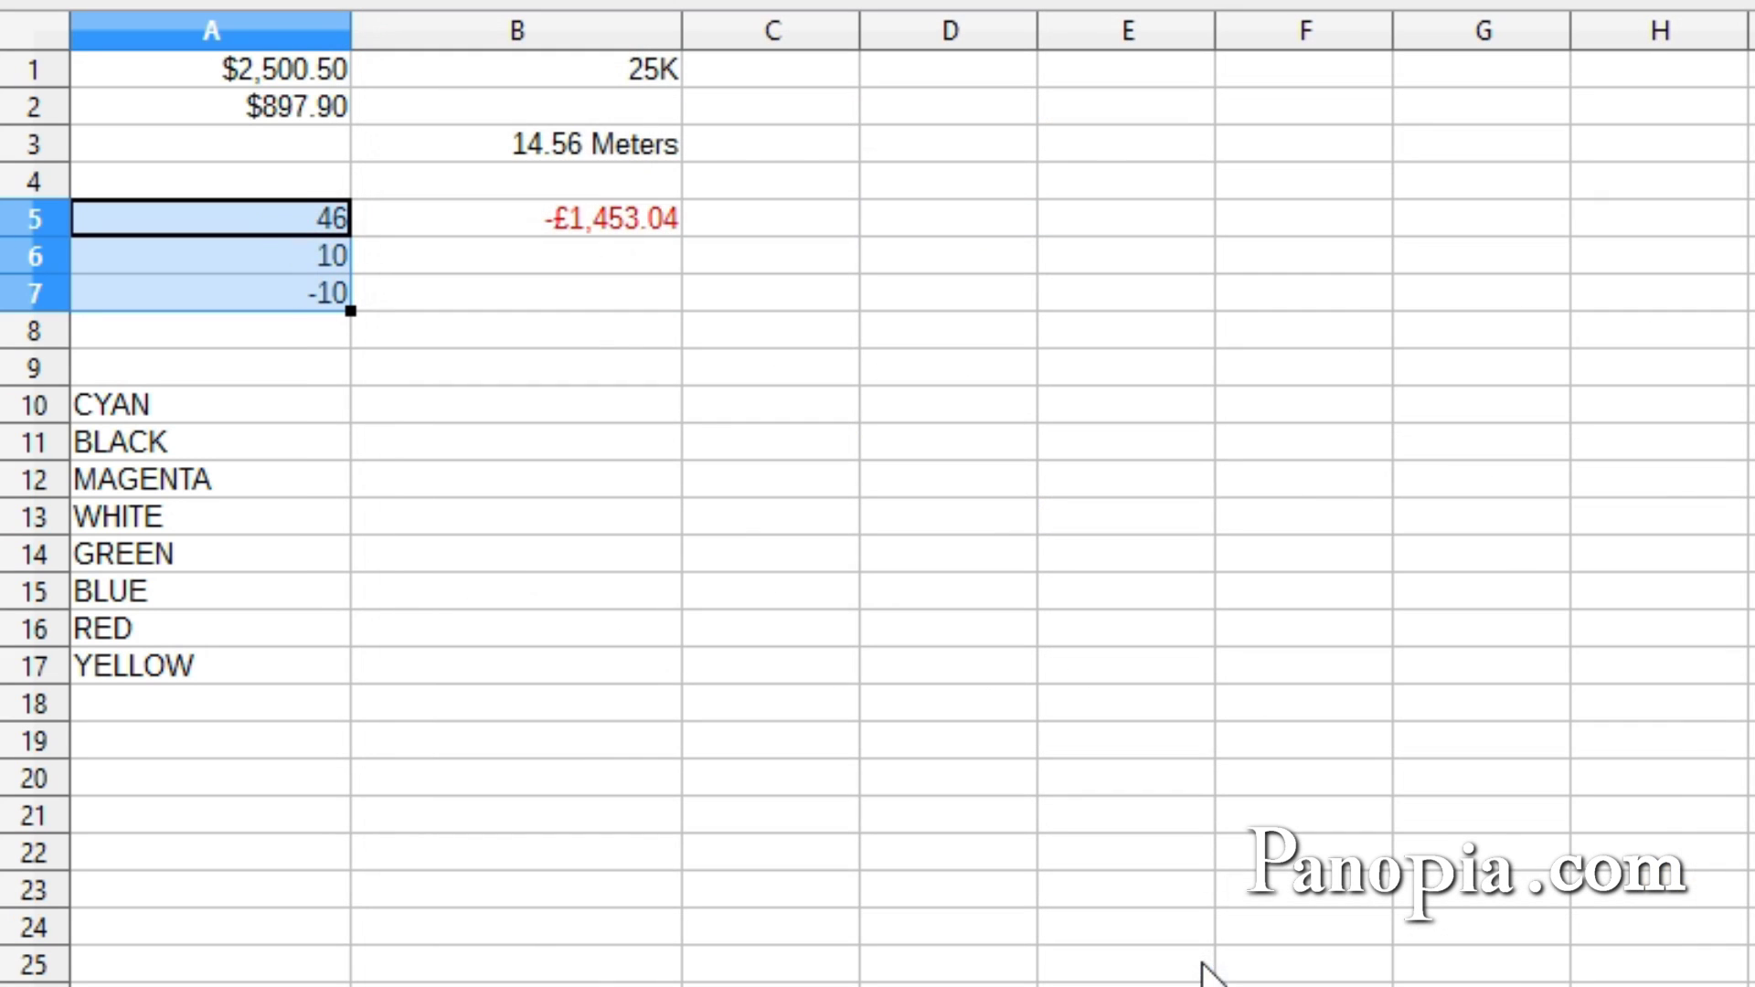
pyautogui.click(386, 365)
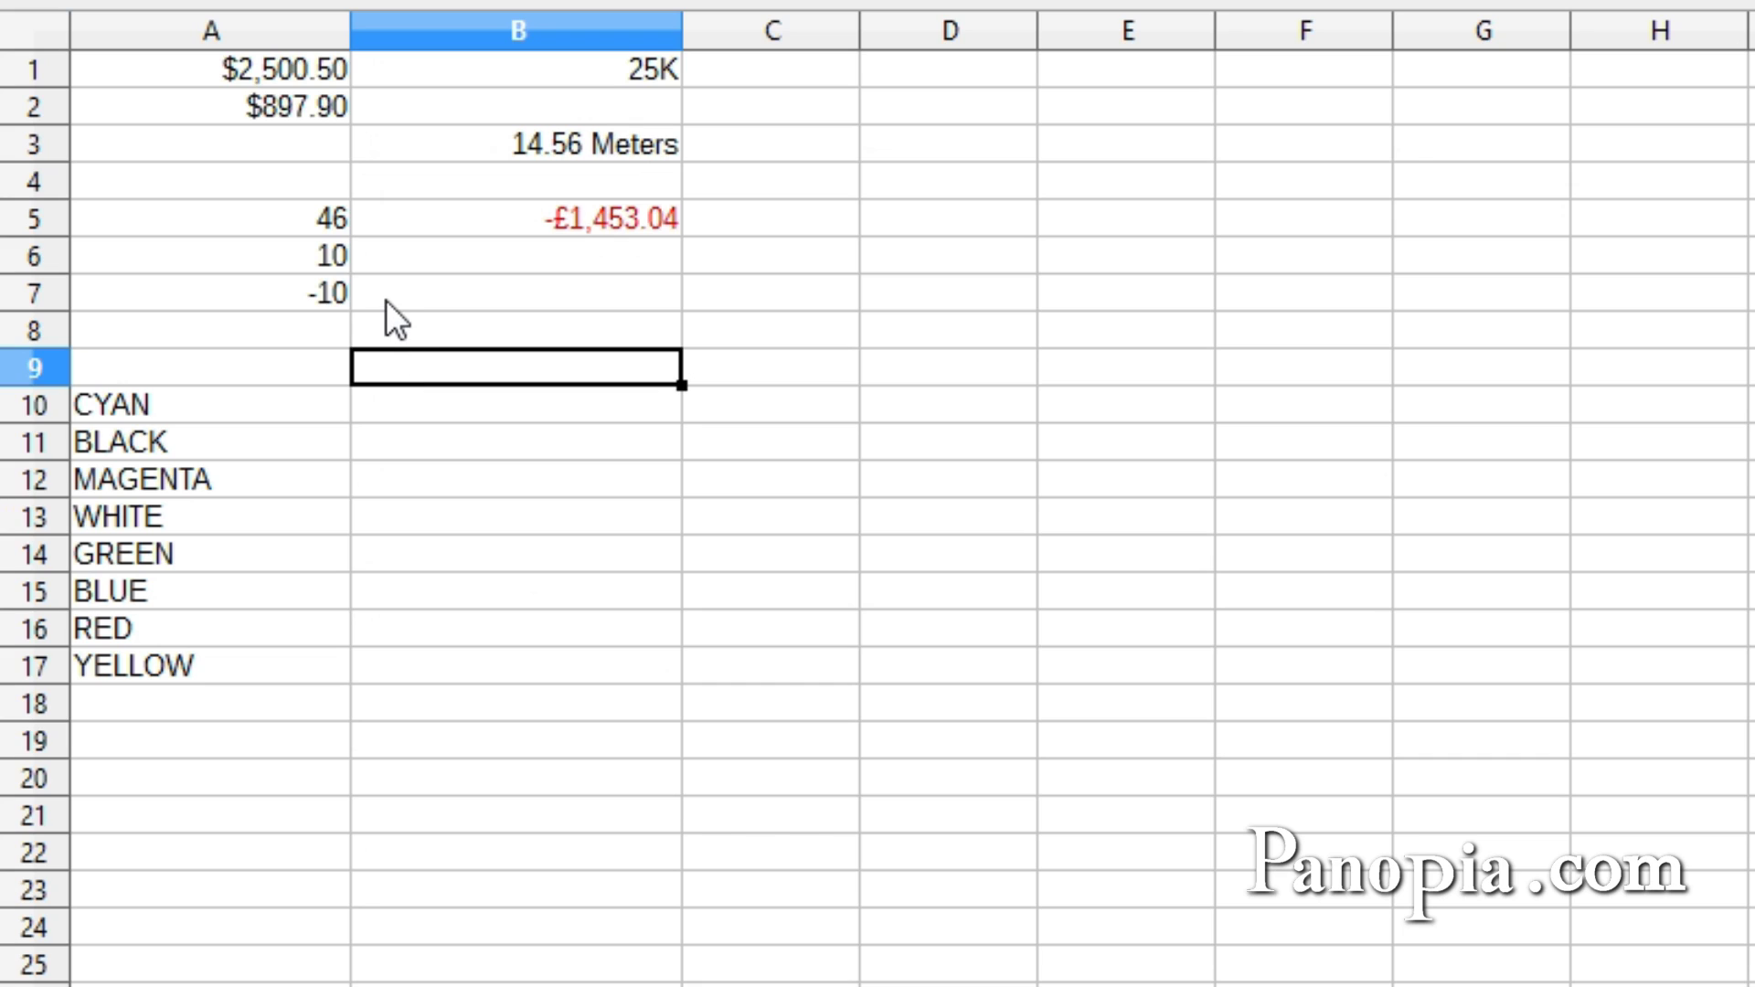